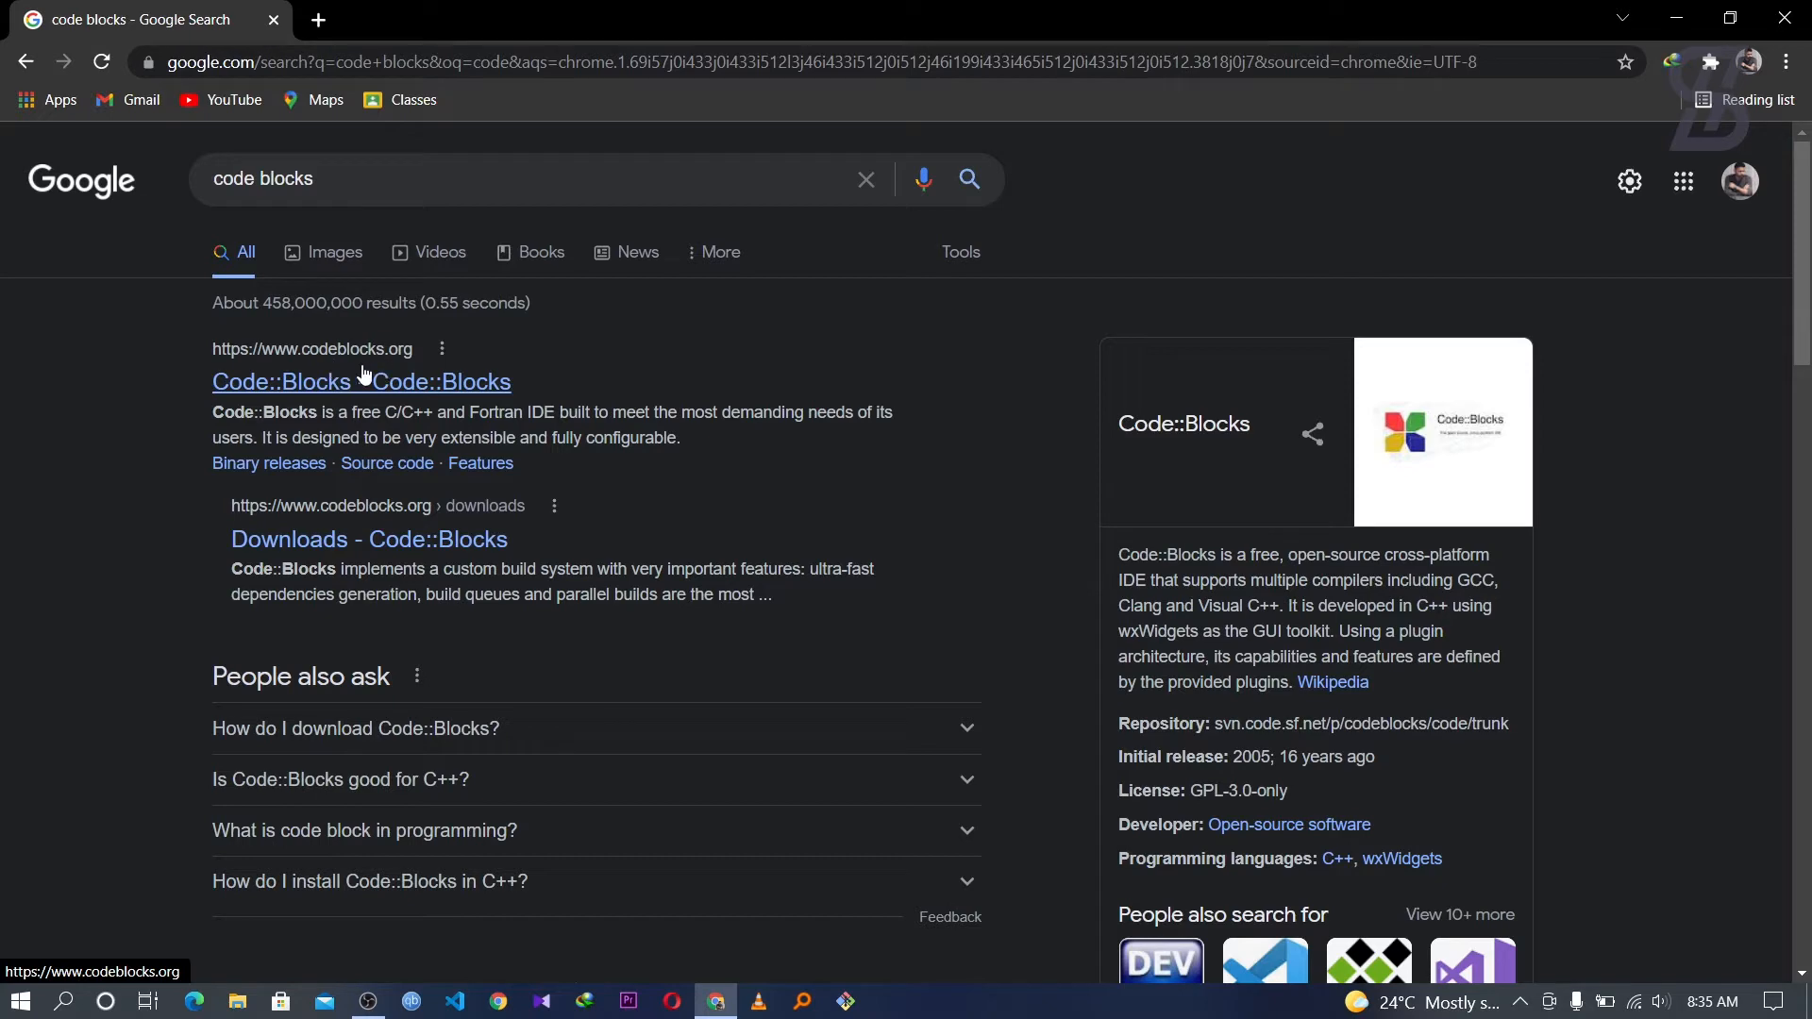
# Open the Code::Blocks website's binary releases page and go to the list of Microsoft Windows setup files.
pyautogui.click(348, 379)
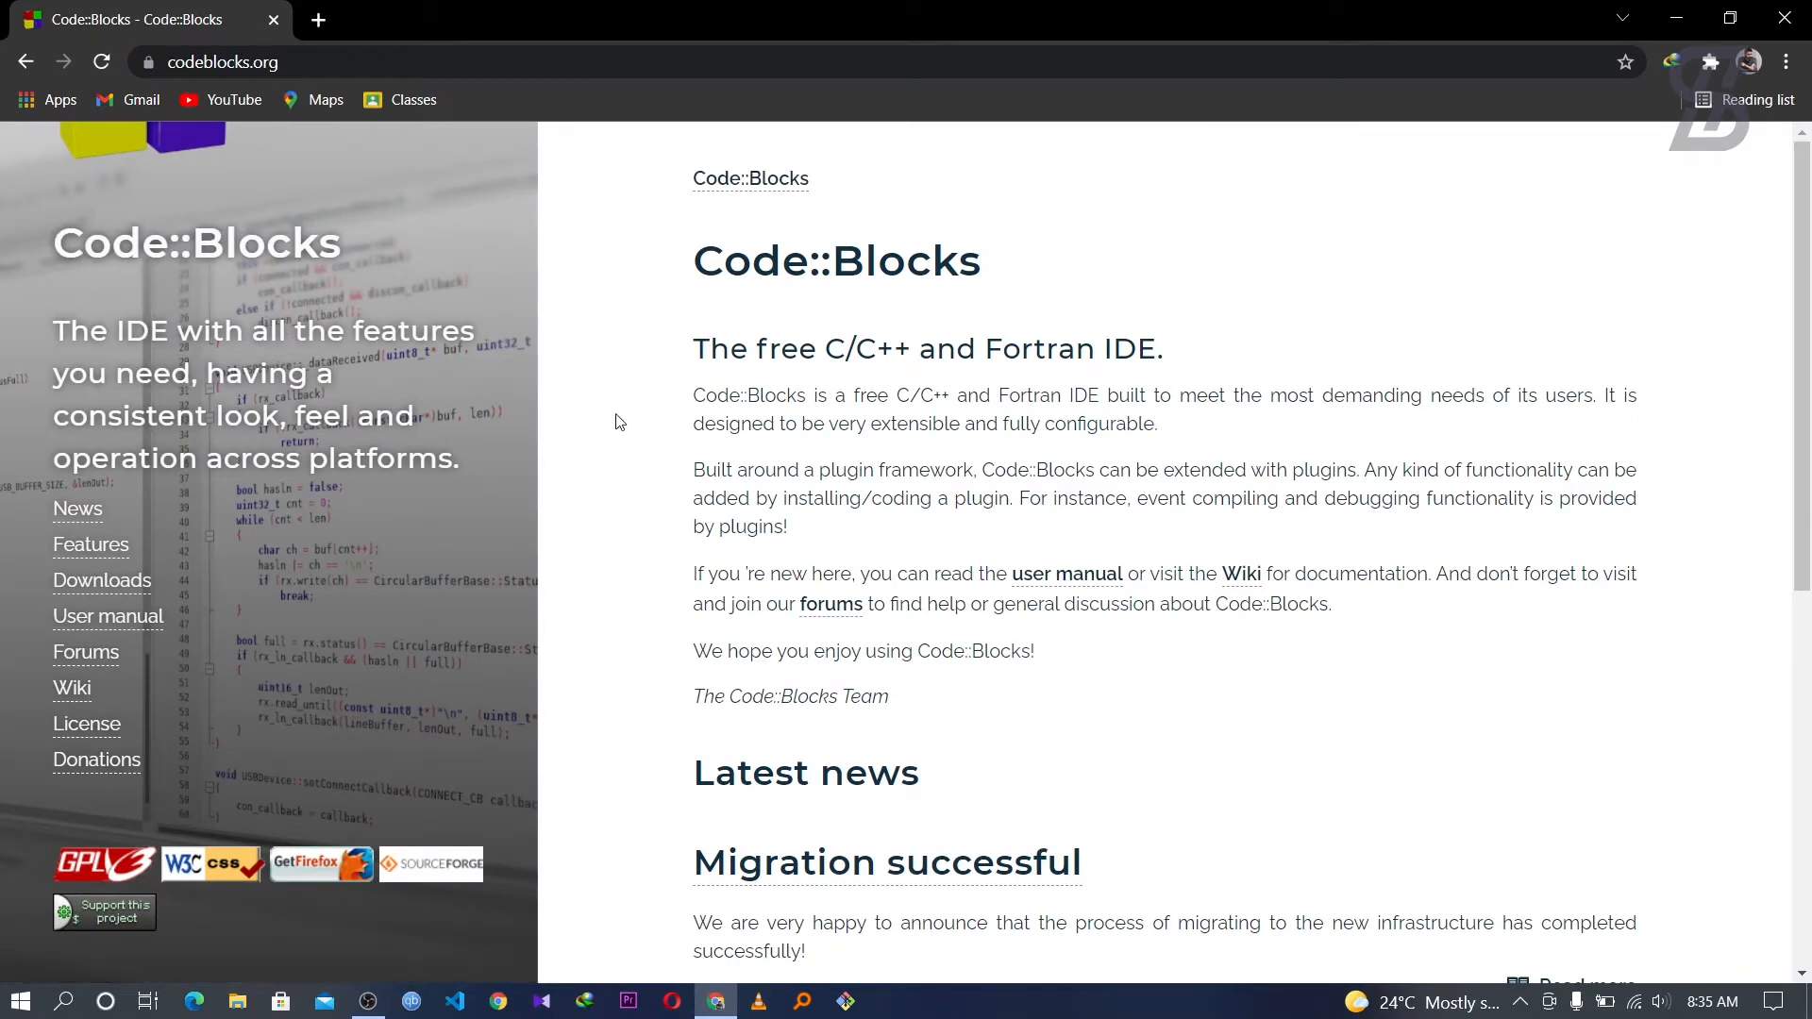
pyautogui.click(75, 583)
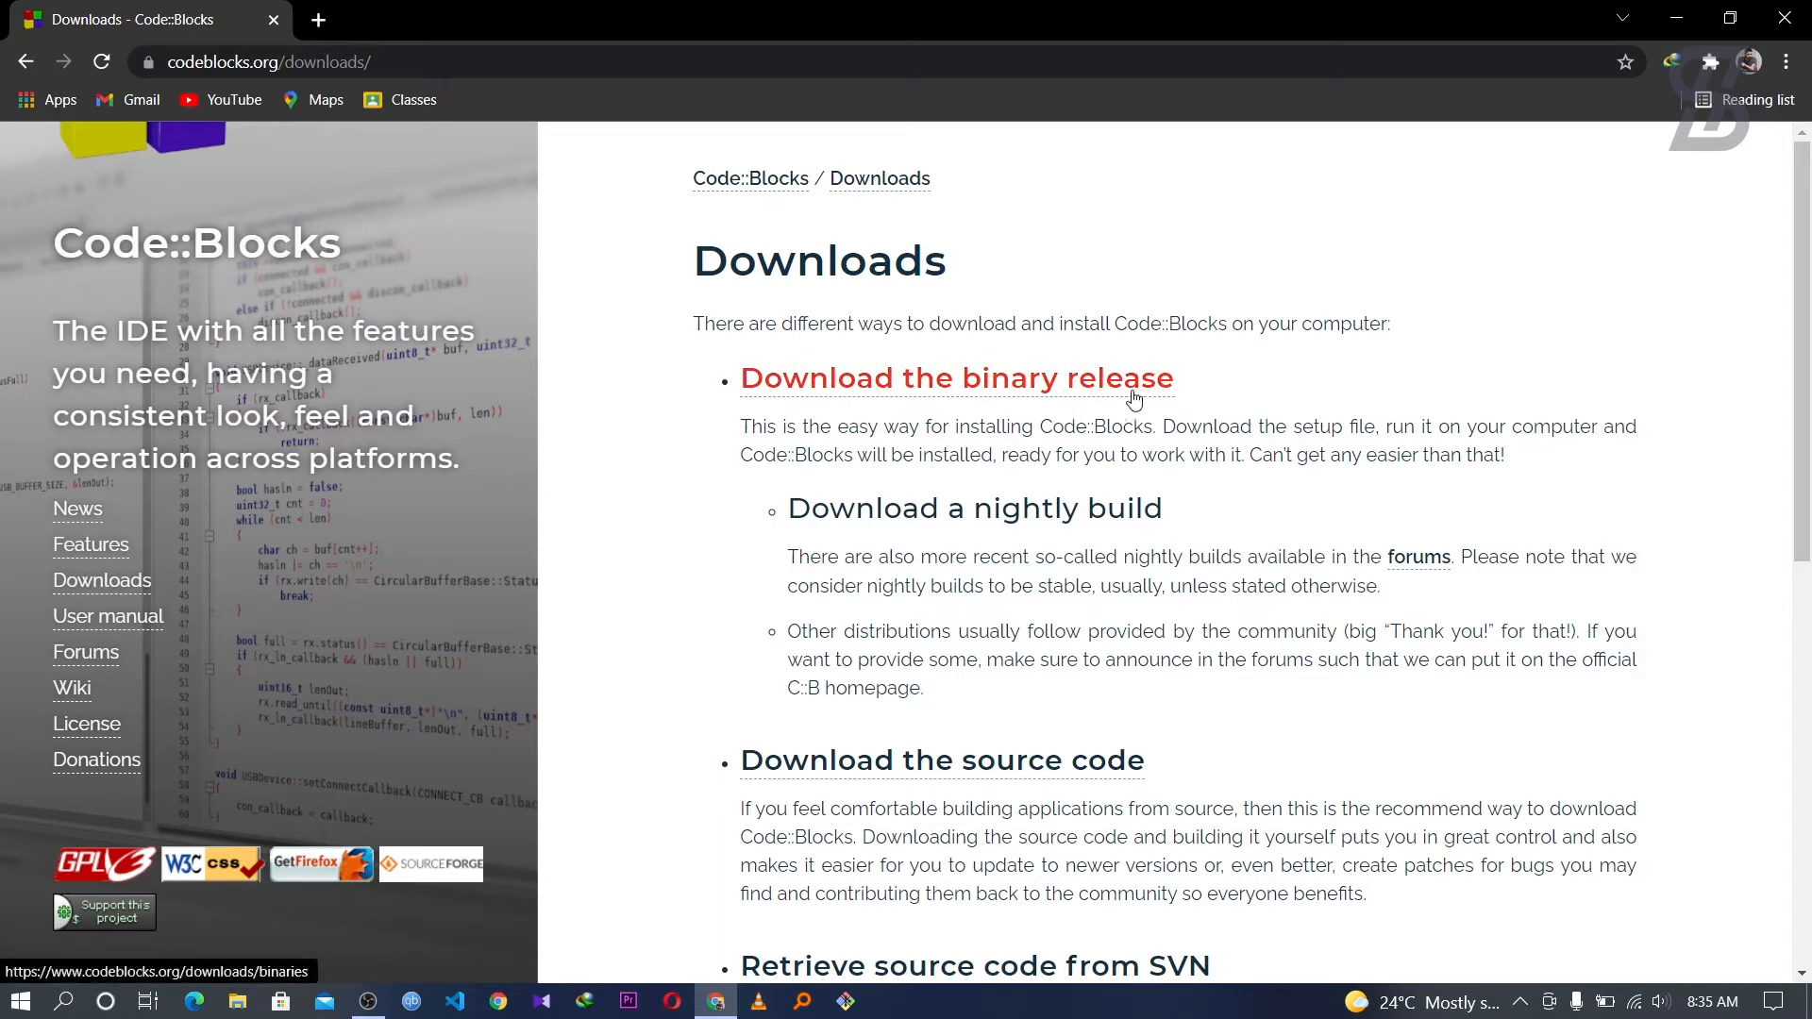
pyautogui.click(949, 386)
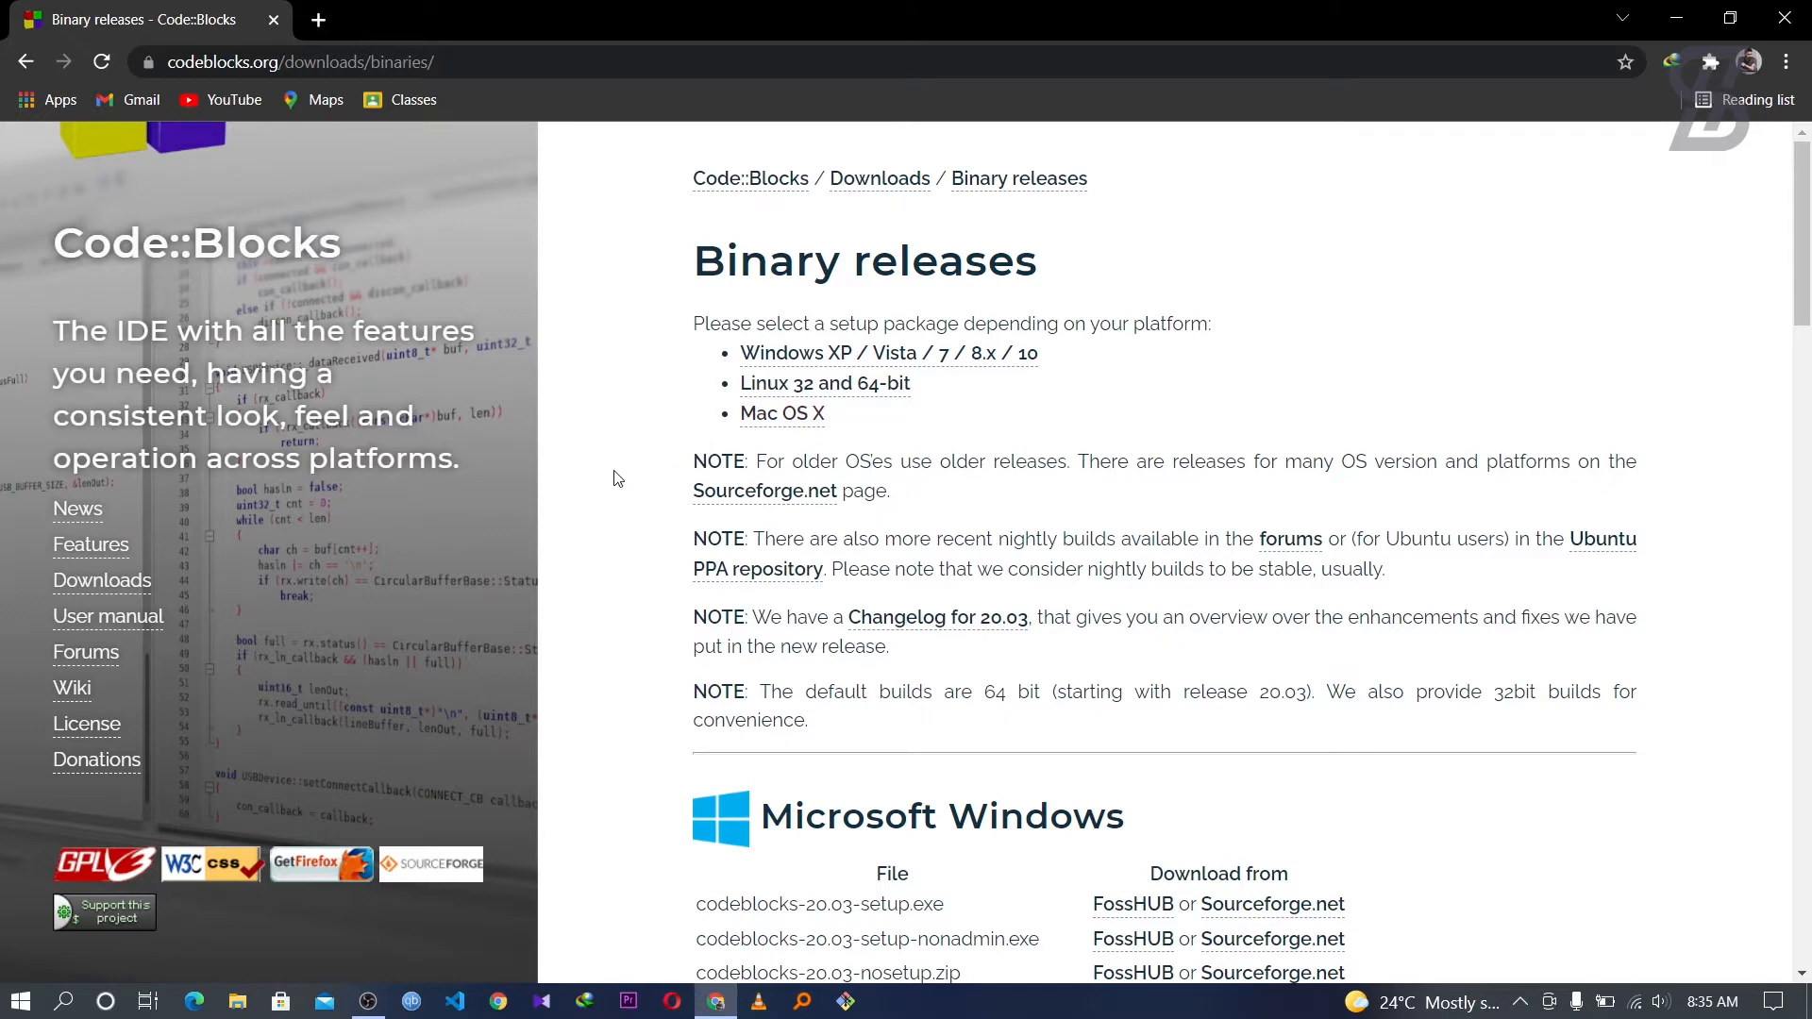
pyautogui.scroll(-2, 617, 479)
pyautogui.scroll(-3, 616, 478)
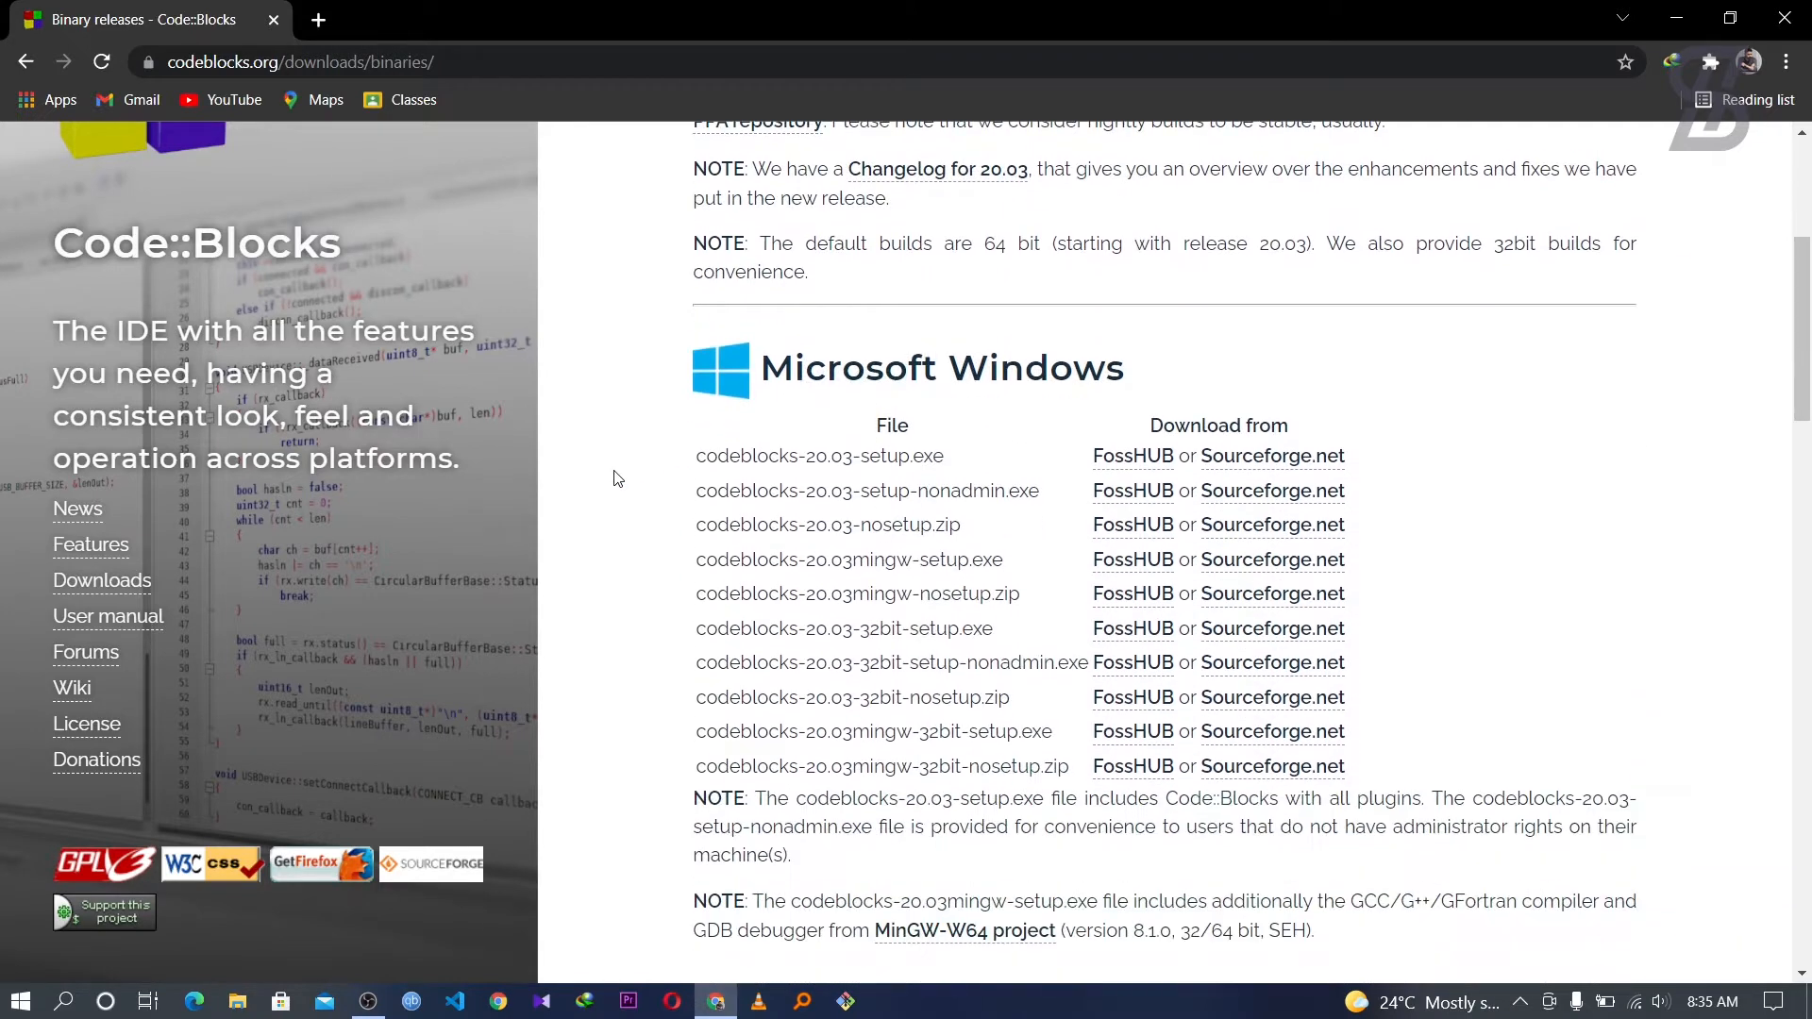
pyautogui.scroll(1, 616, 478)
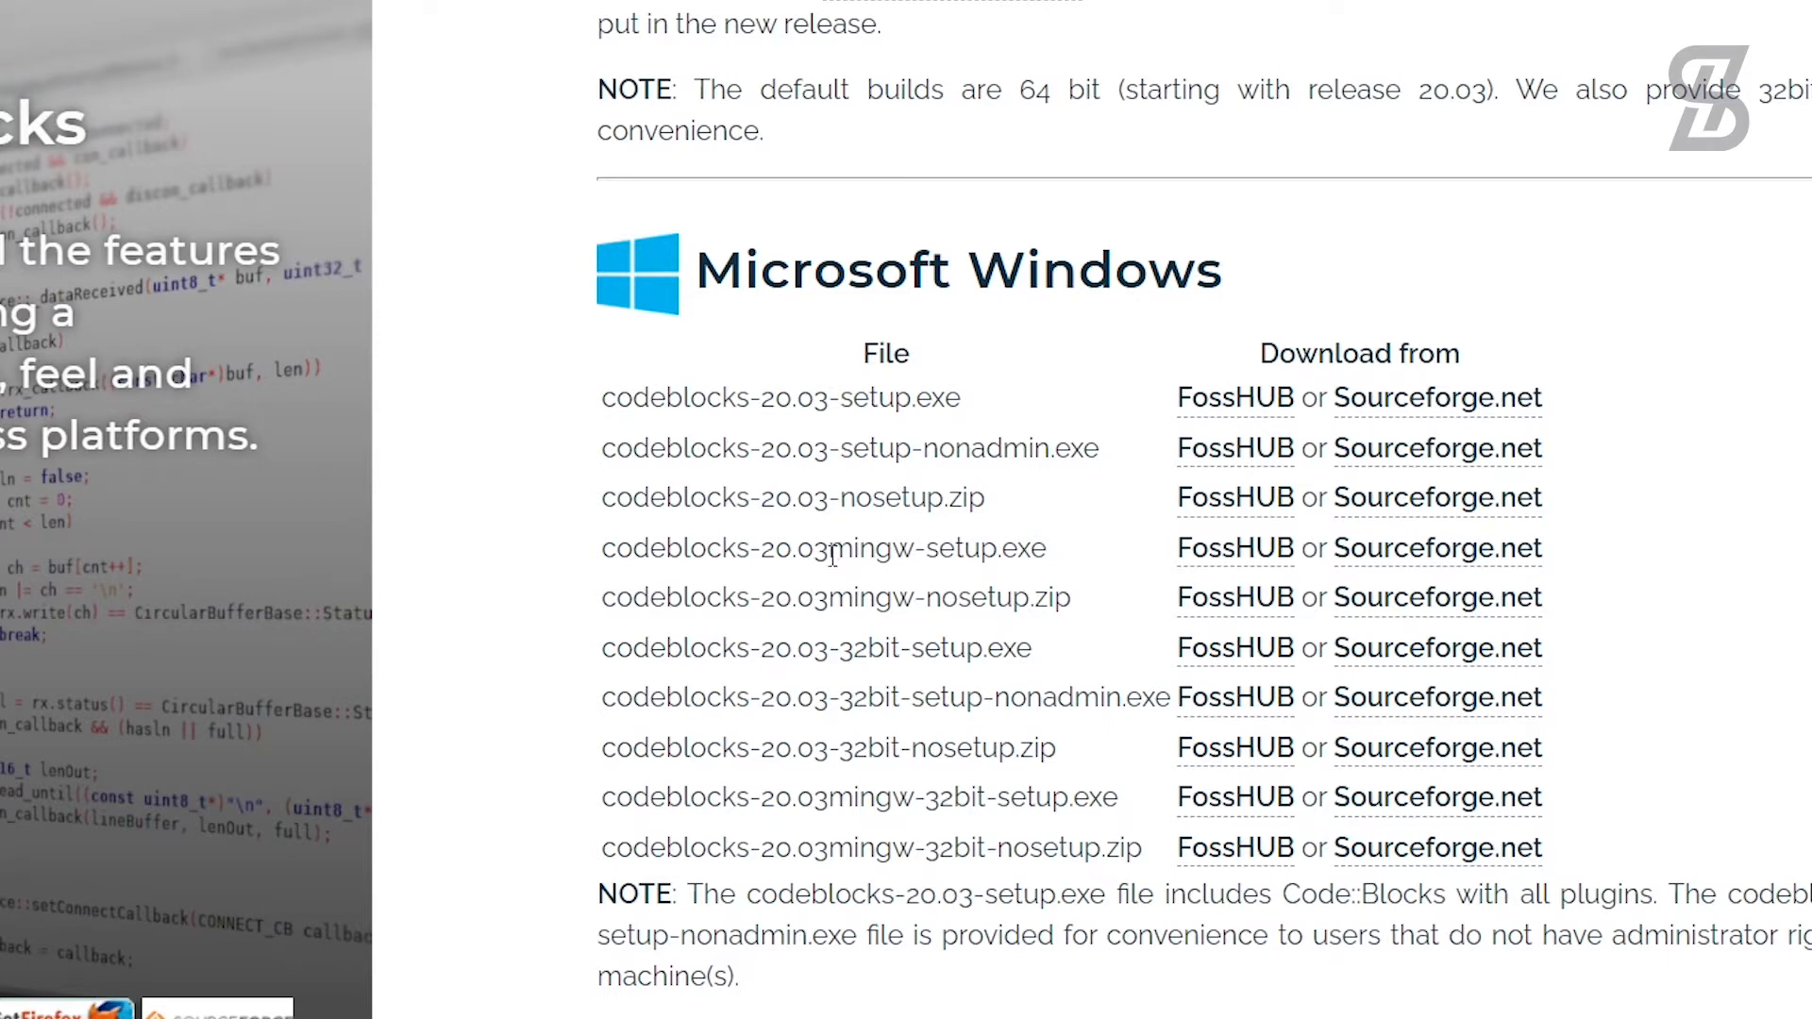
# Download codeblocks-20.03mingw-setup.exe for Windows from Sourceforge.net.
pyautogui.moveTo(832, 557); pyautogui.dragTo(1051, 564)
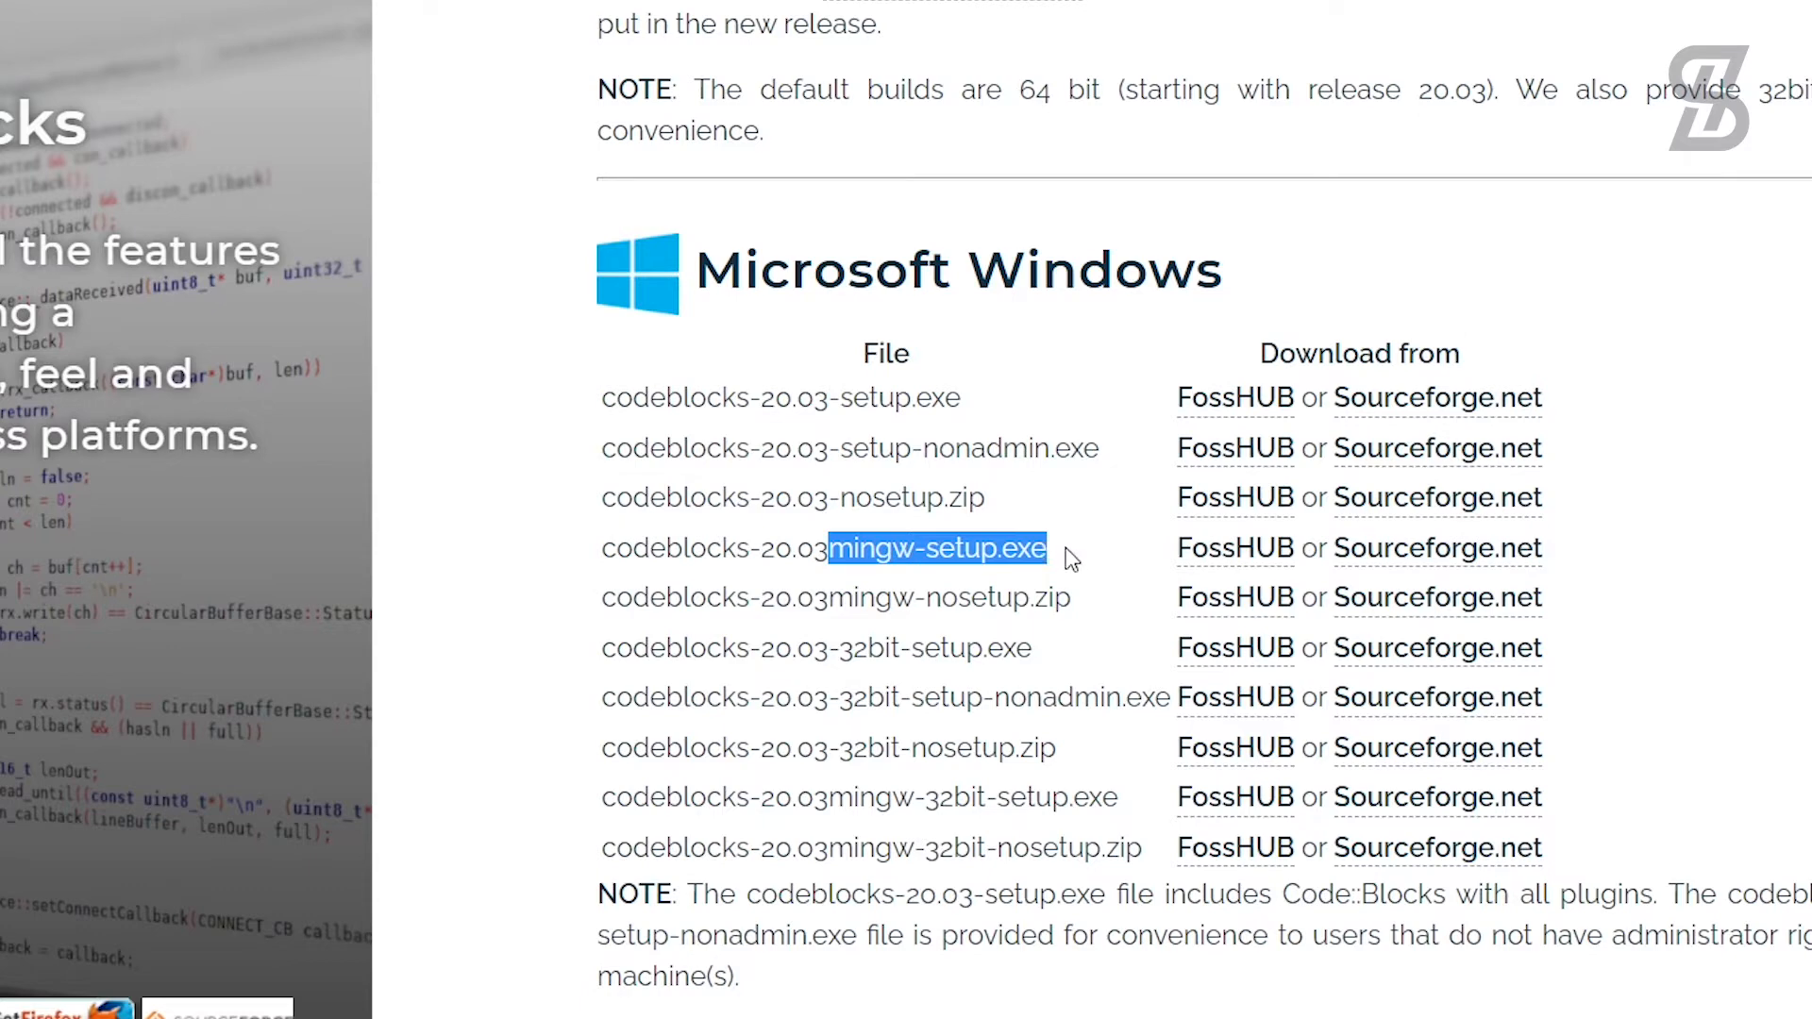
pyautogui.click(786, 558)
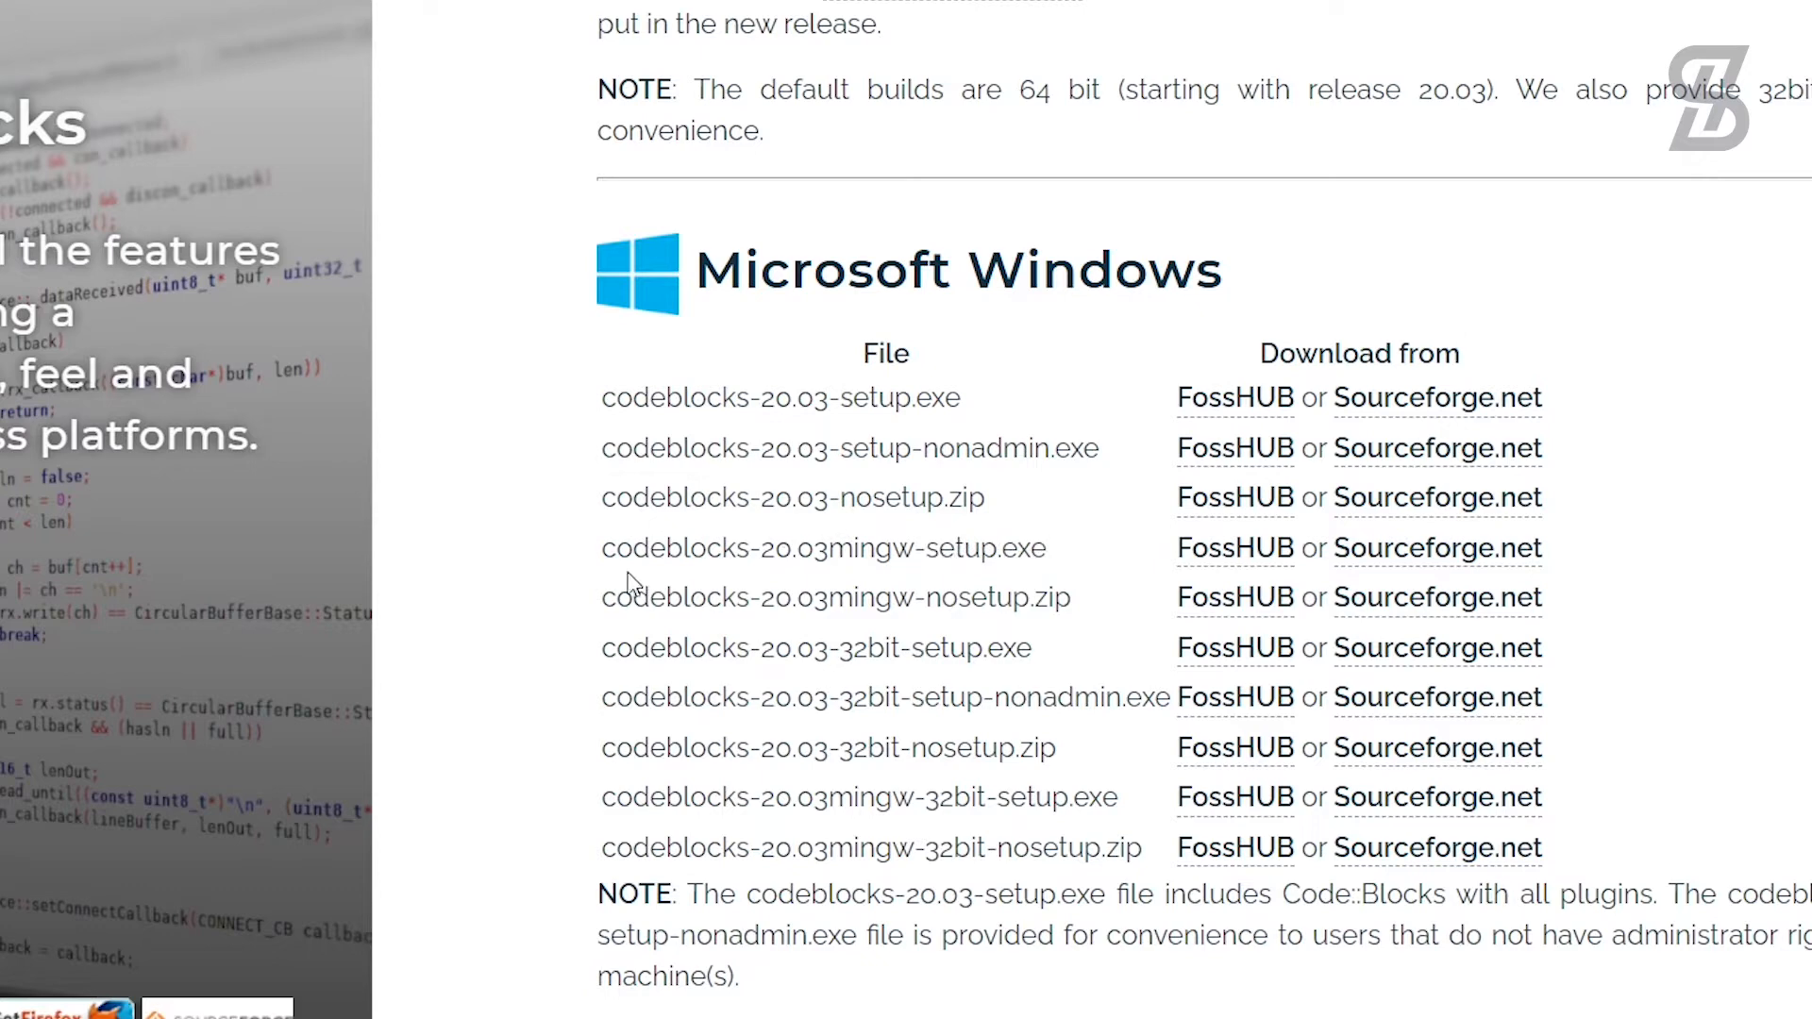
pyautogui.moveTo(840, 398); pyautogui.dragTo(964, 398)
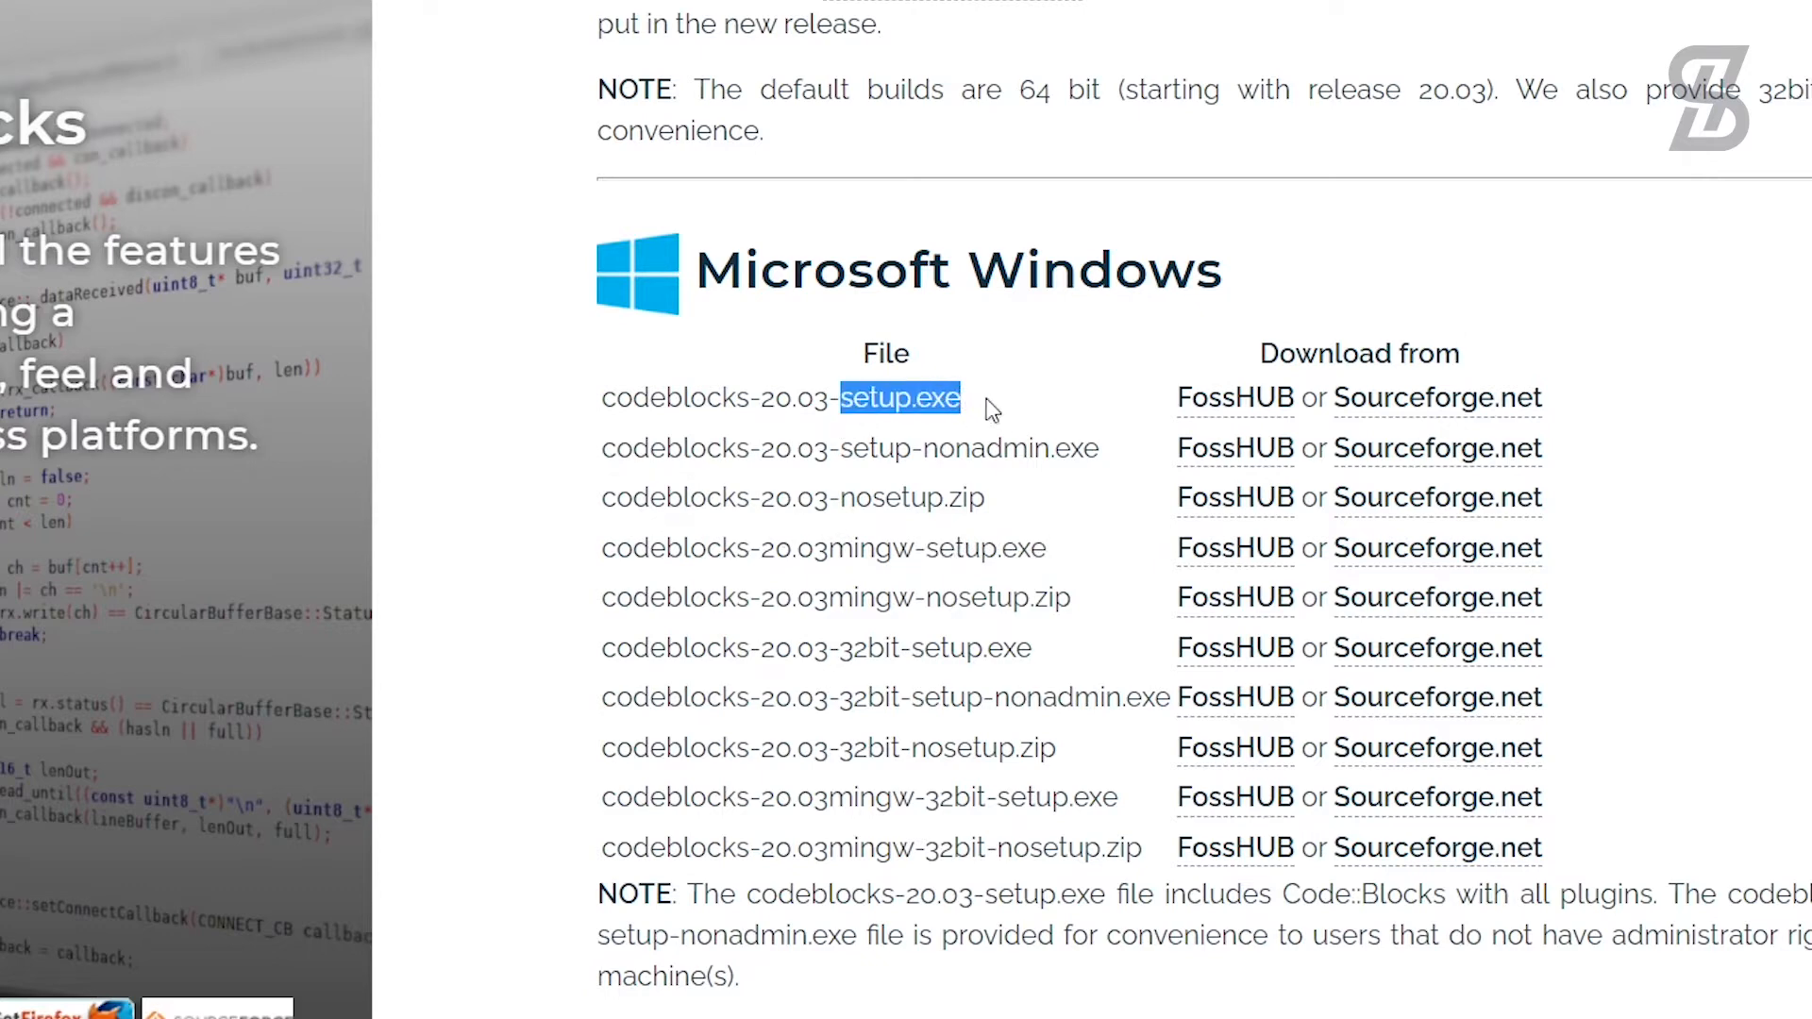
pyautogui.click(991, 408)
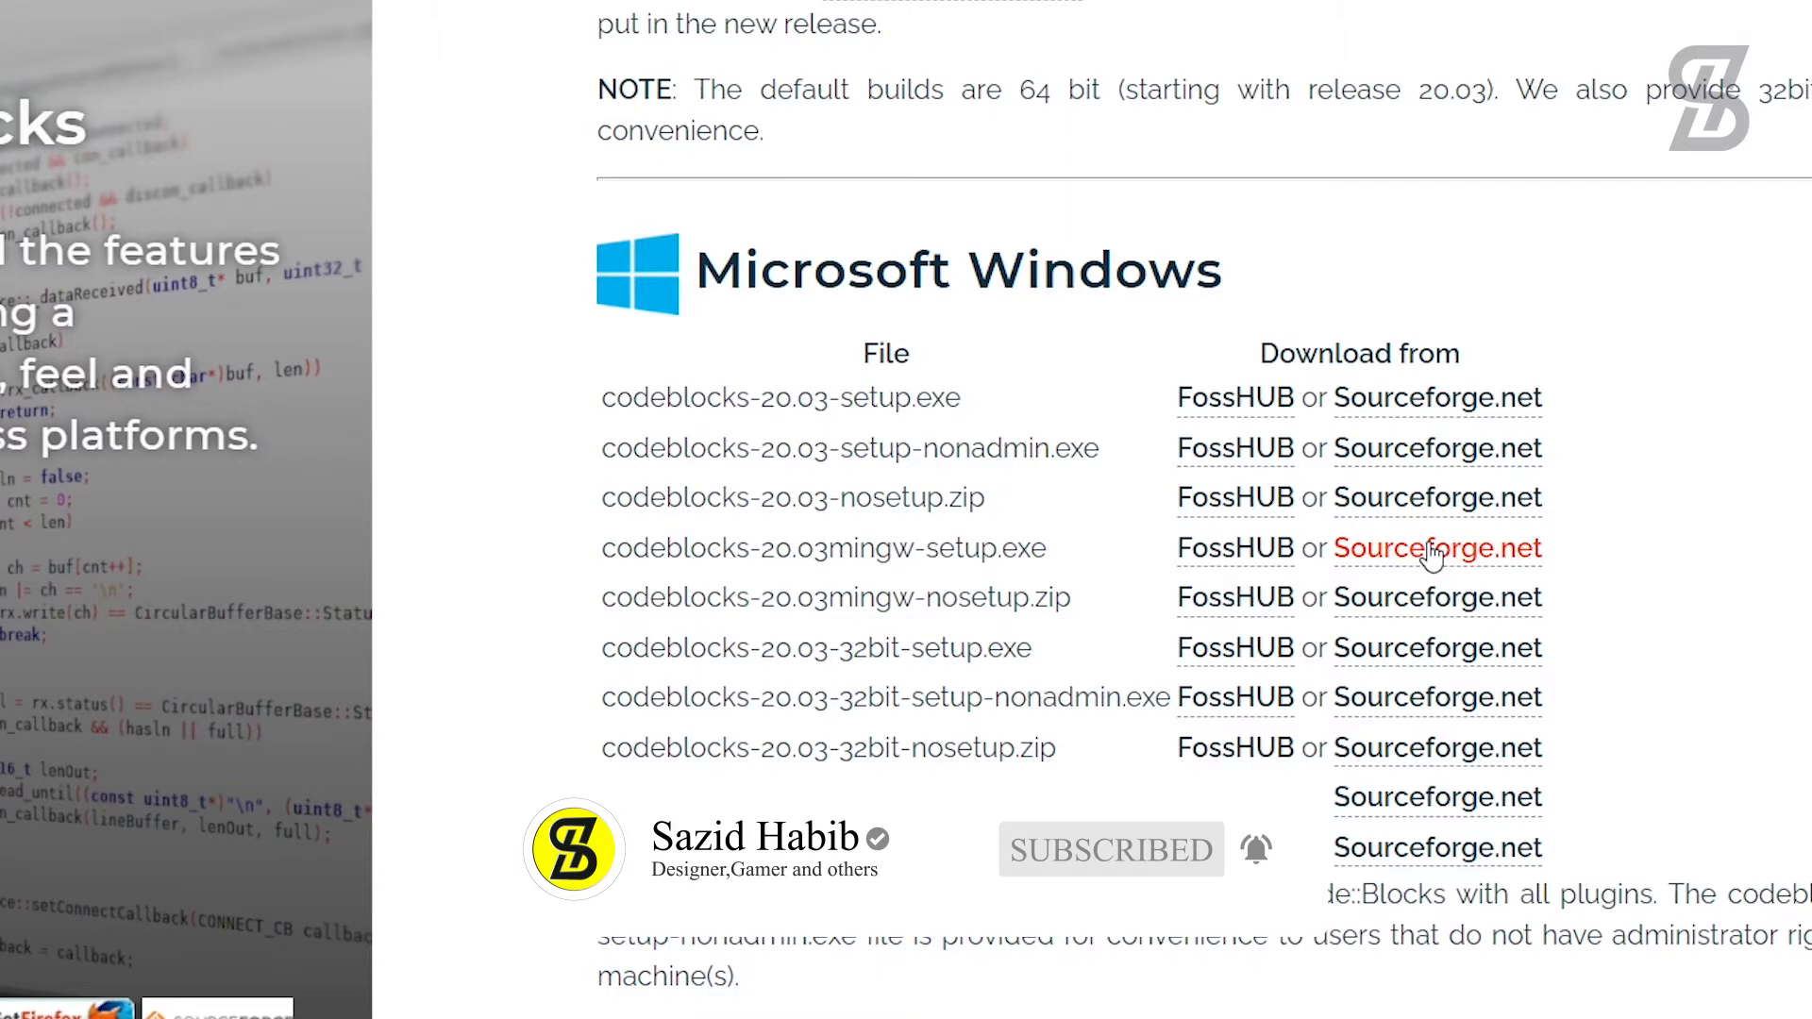
pyautogui.click(1432, 557)
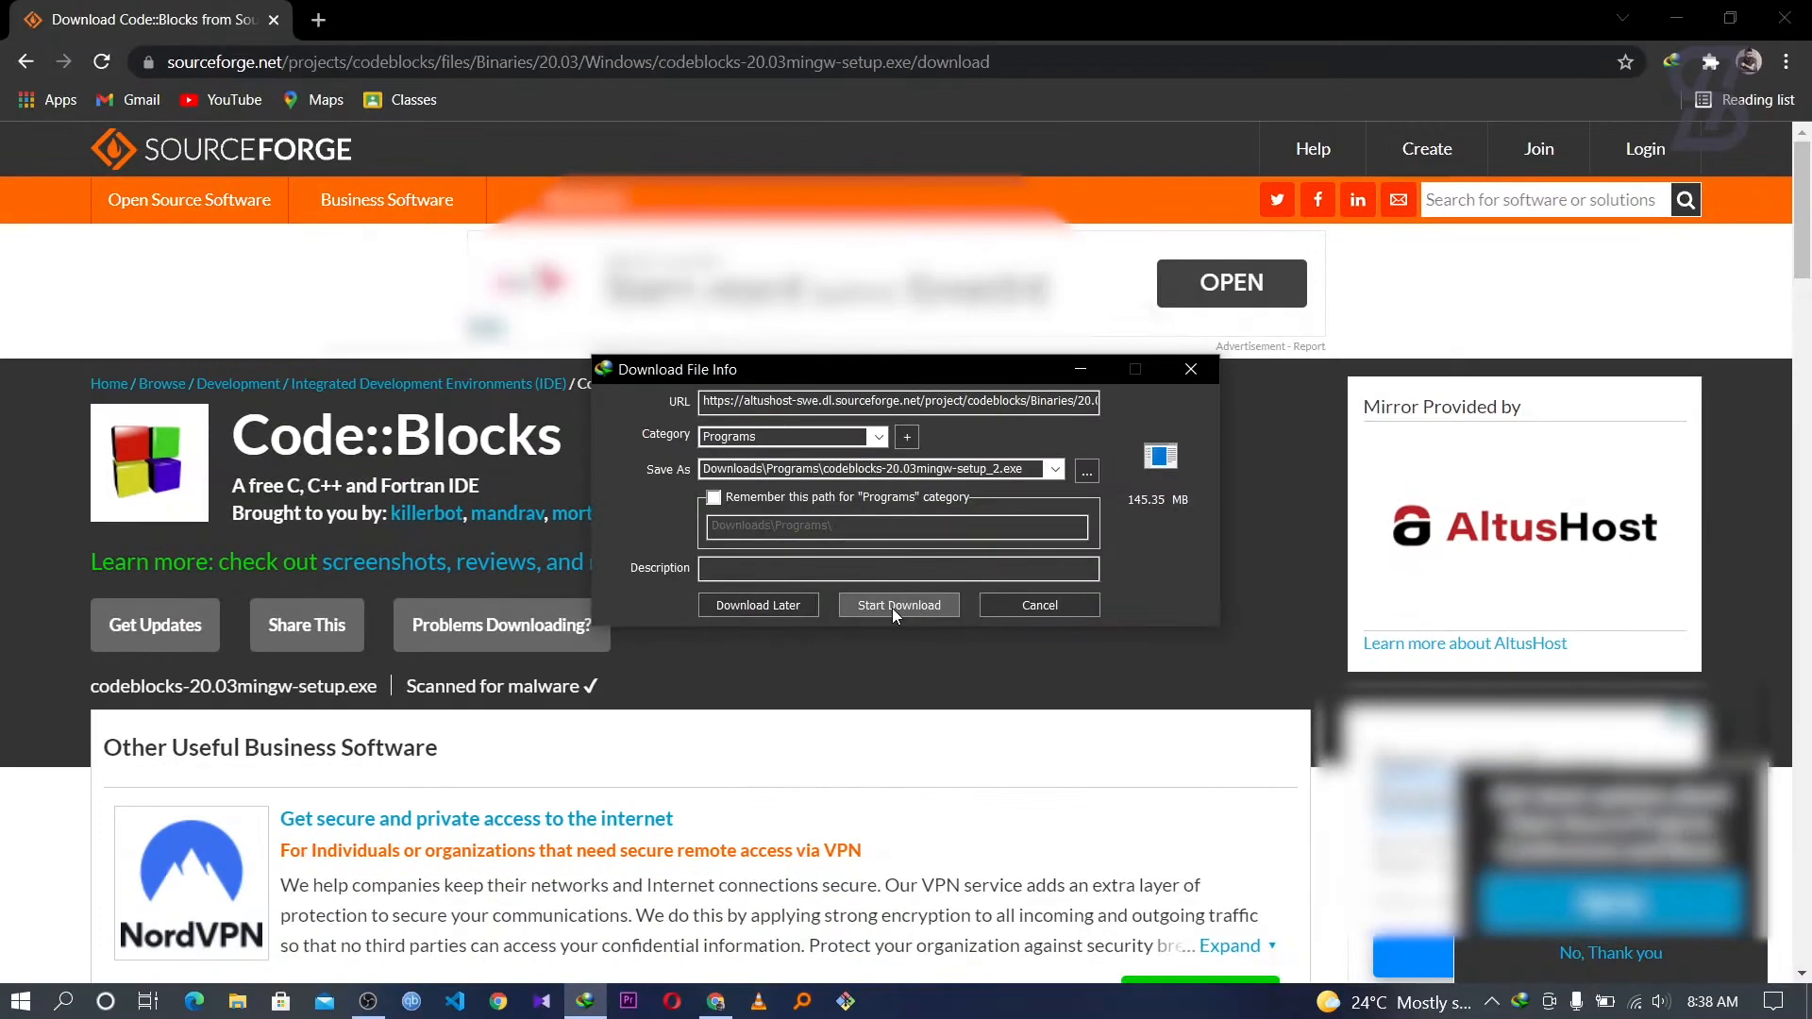
pyautogui.click(888, 662)
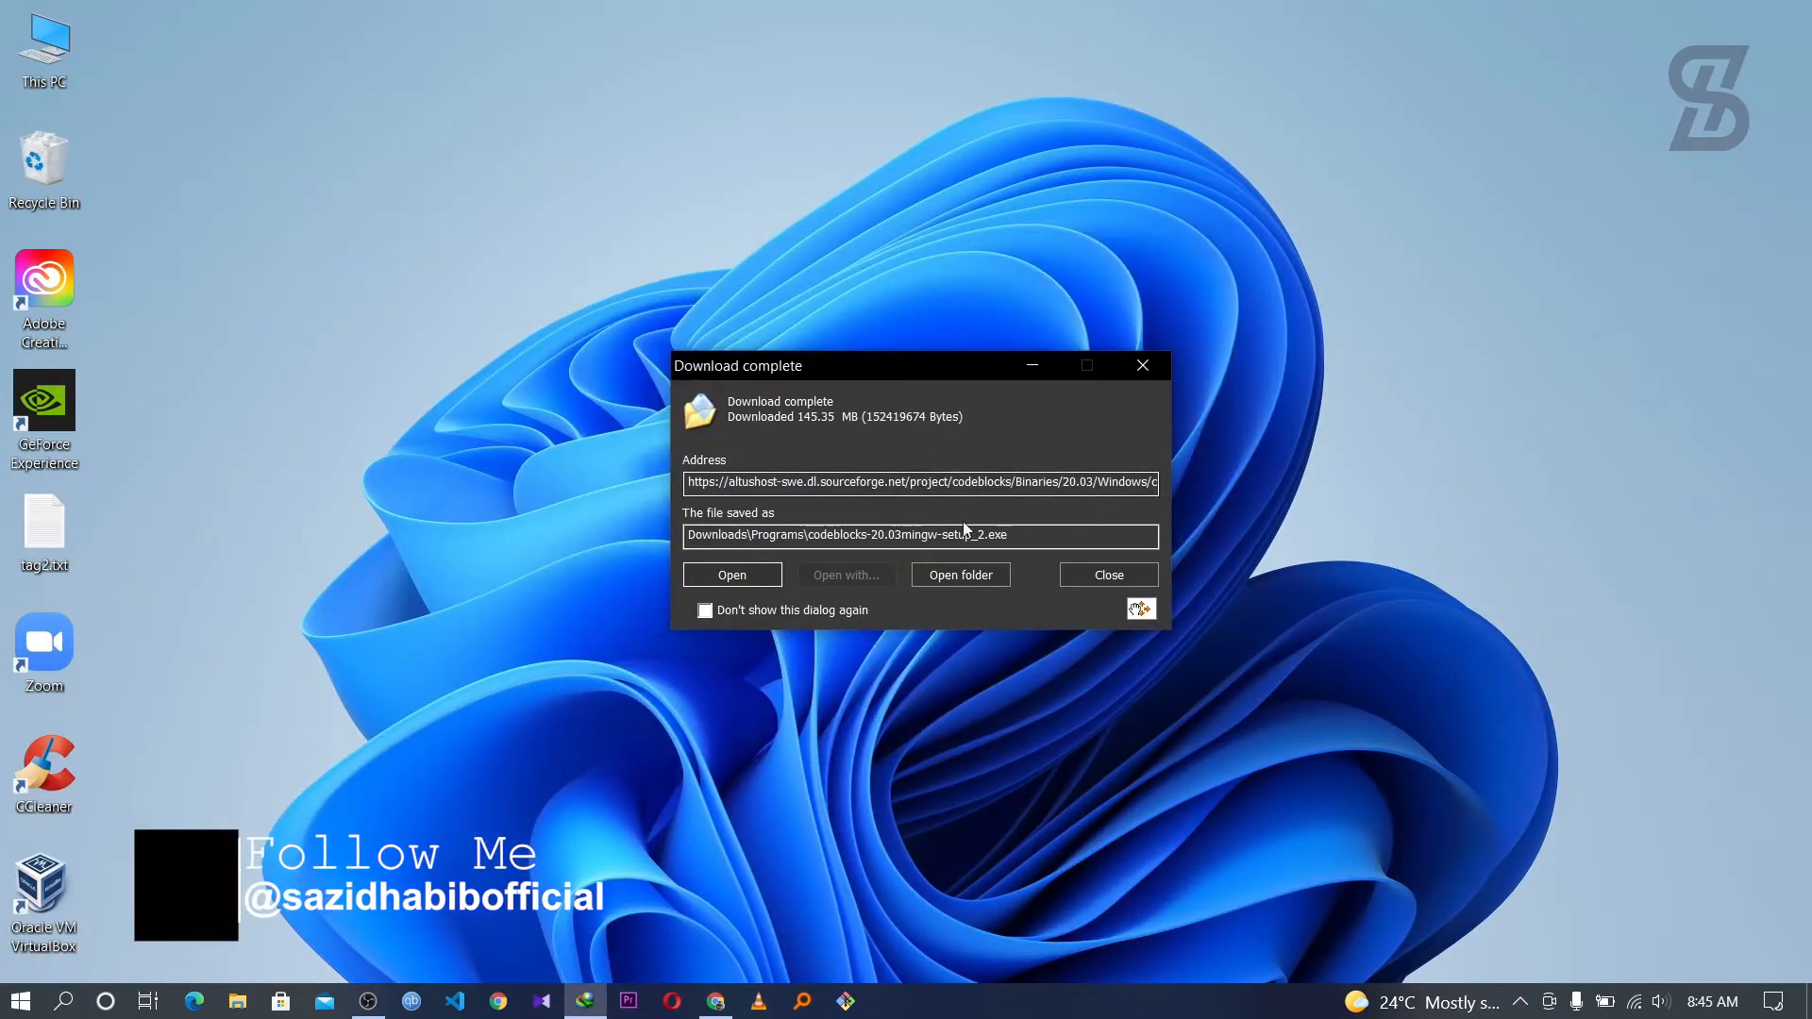
# Show the downloaded installer in its folder with large thumbnails, launch it, and minimize the folder window.
pyautogui.click(967, 579)
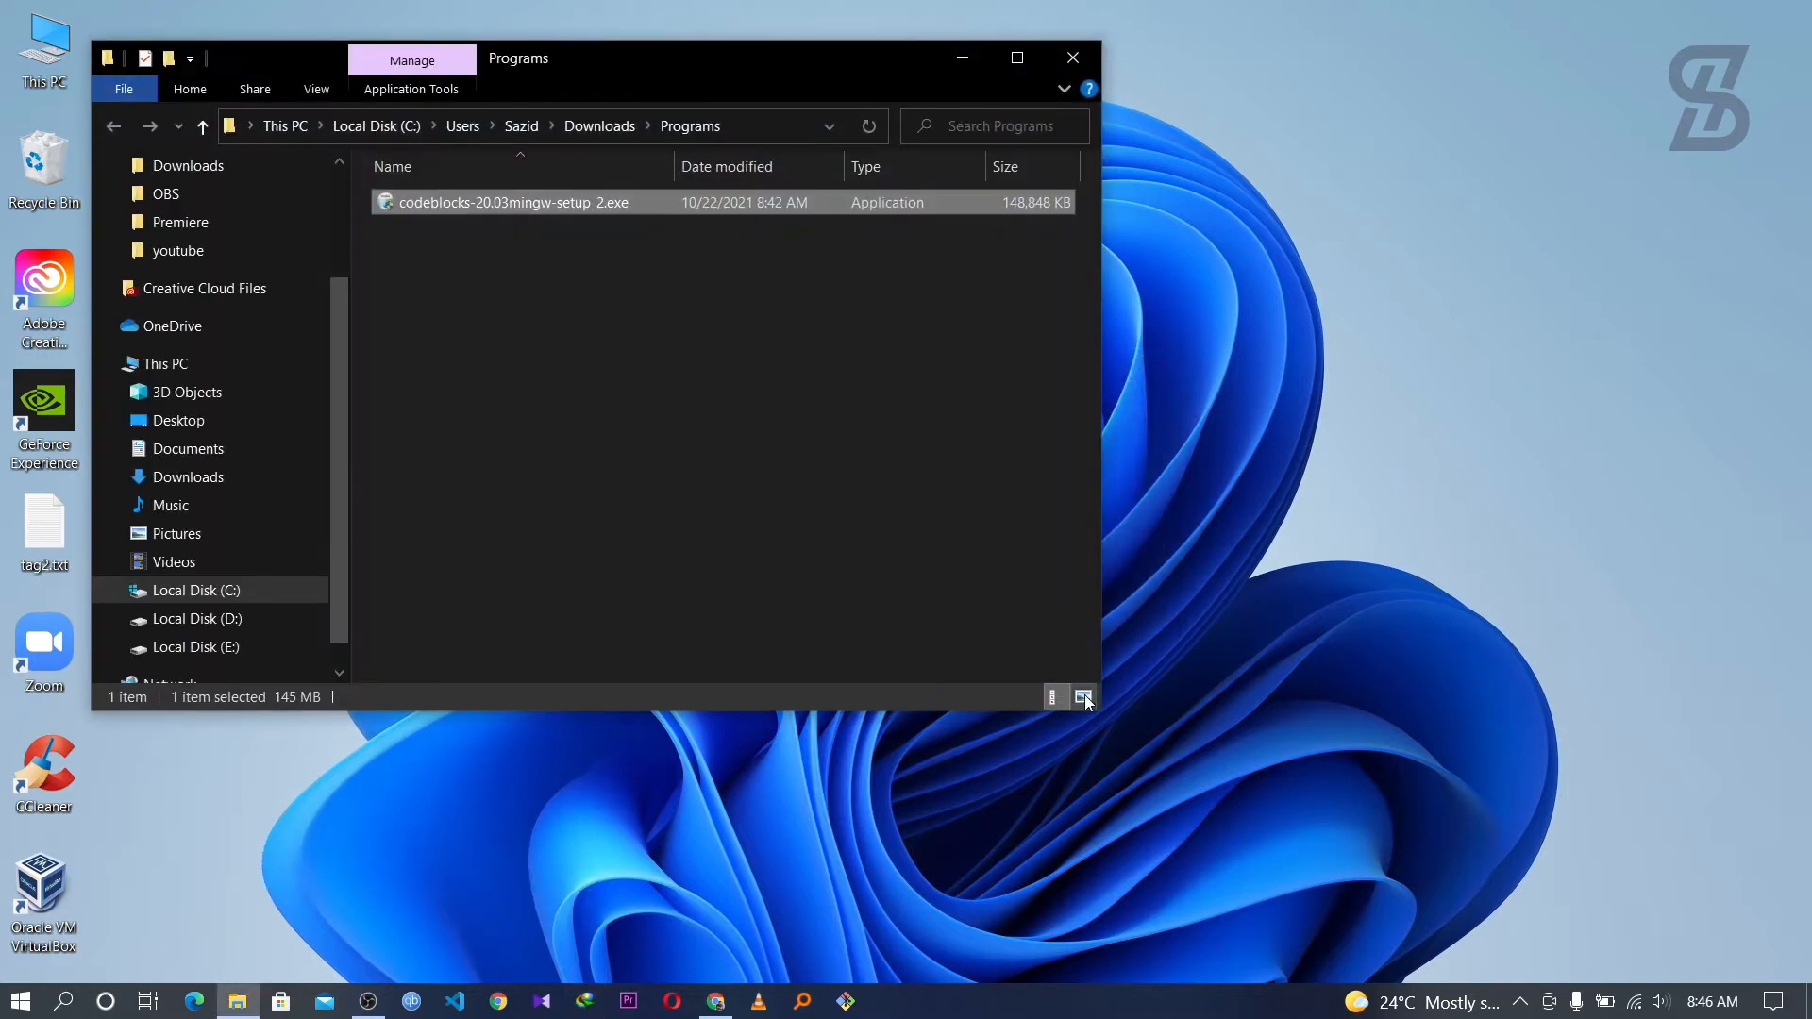
pyautogui.click(1085, 697)
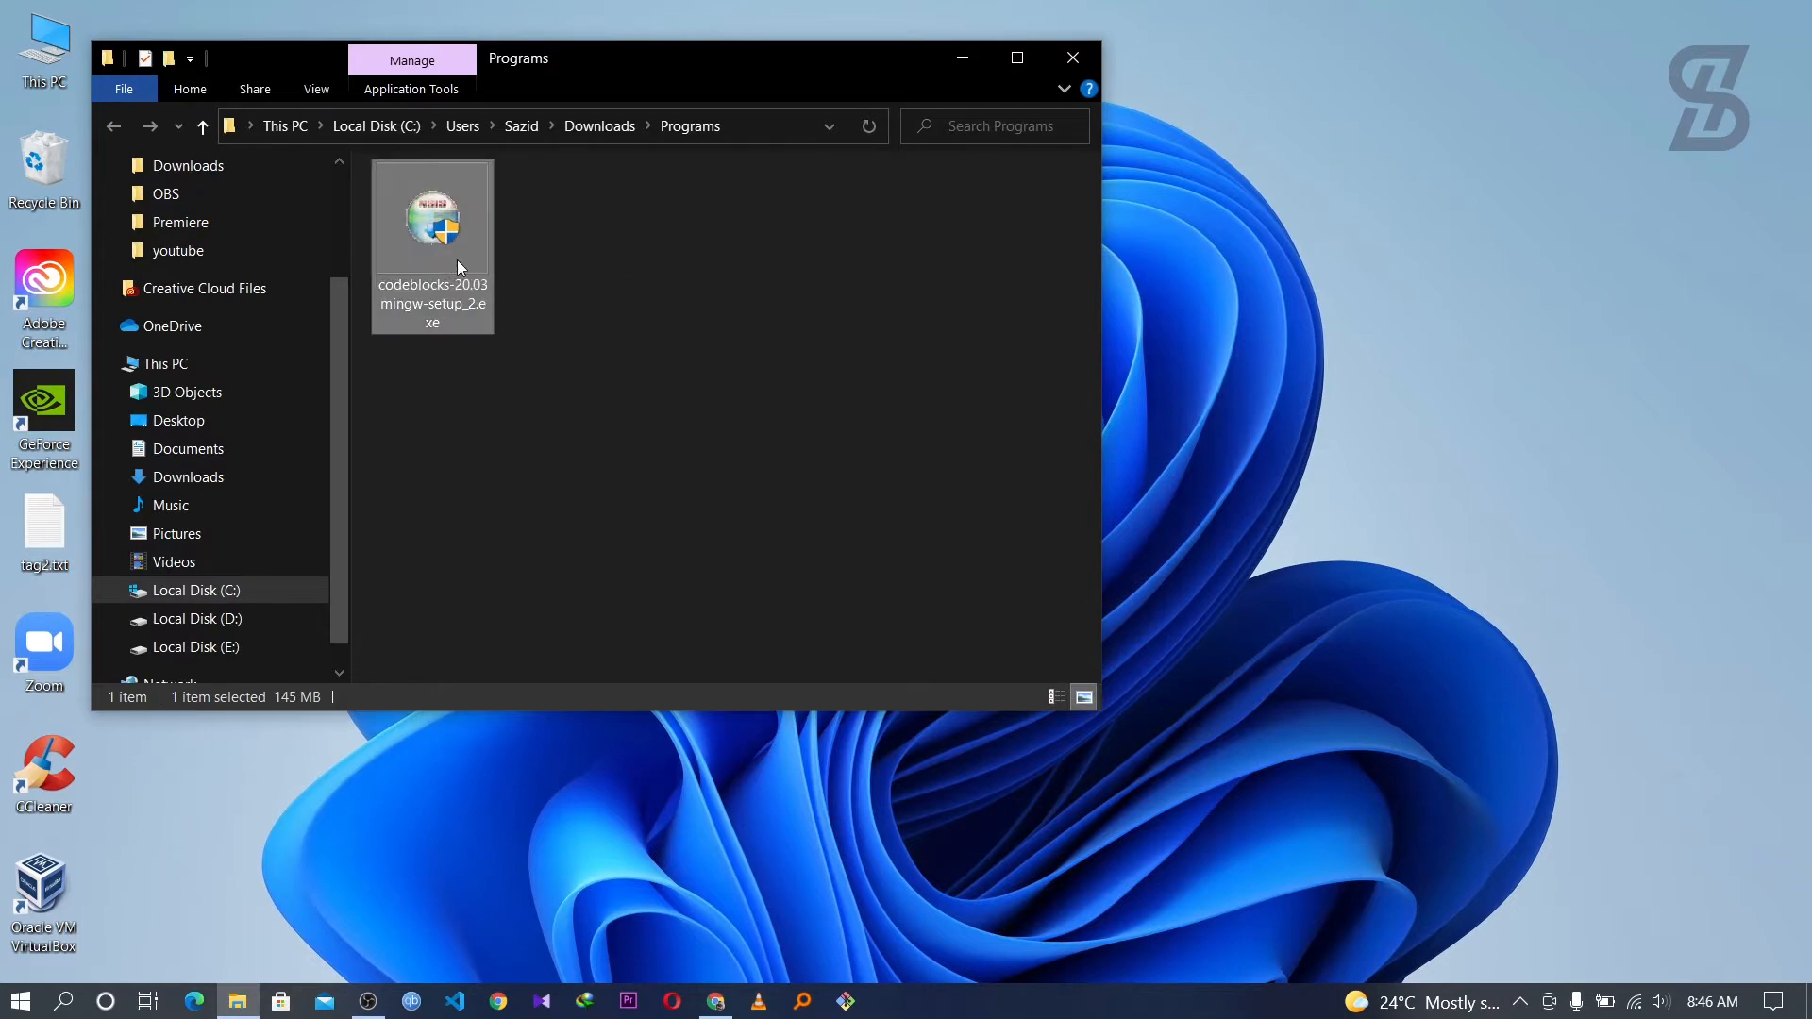
pyautogui.moveTo(421, 309)
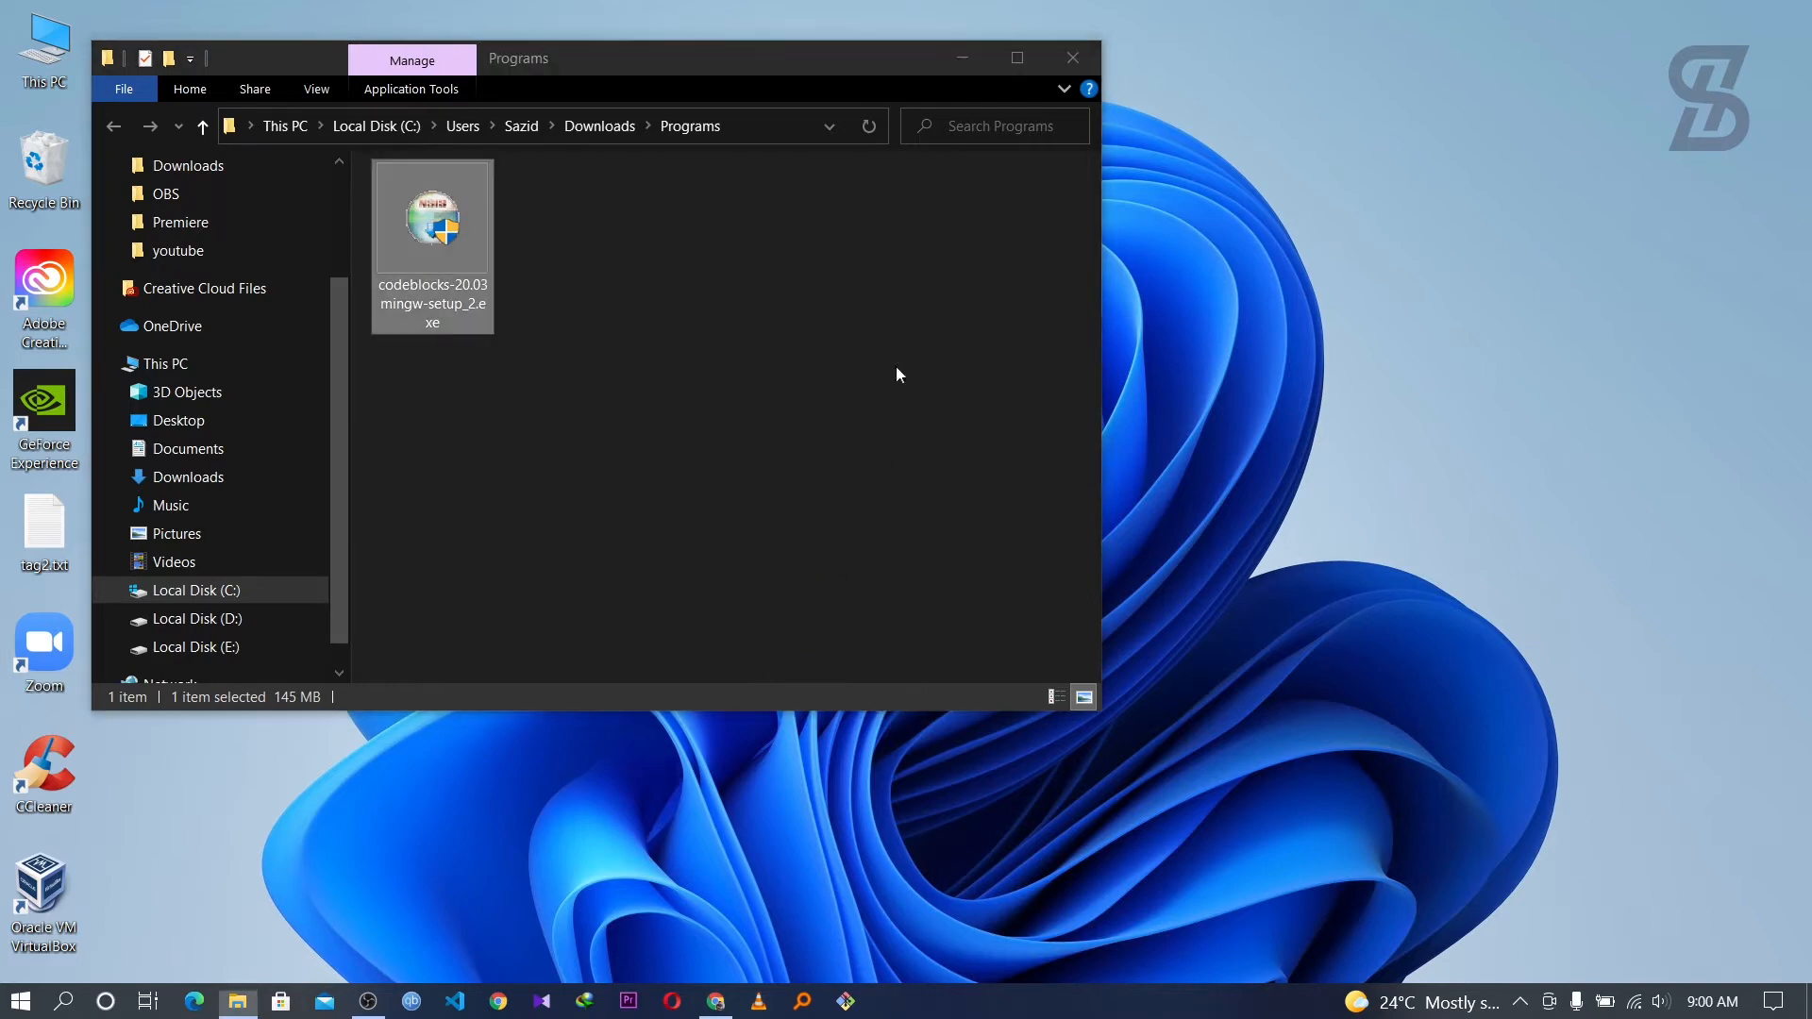
pyautogui.click(962, 58)
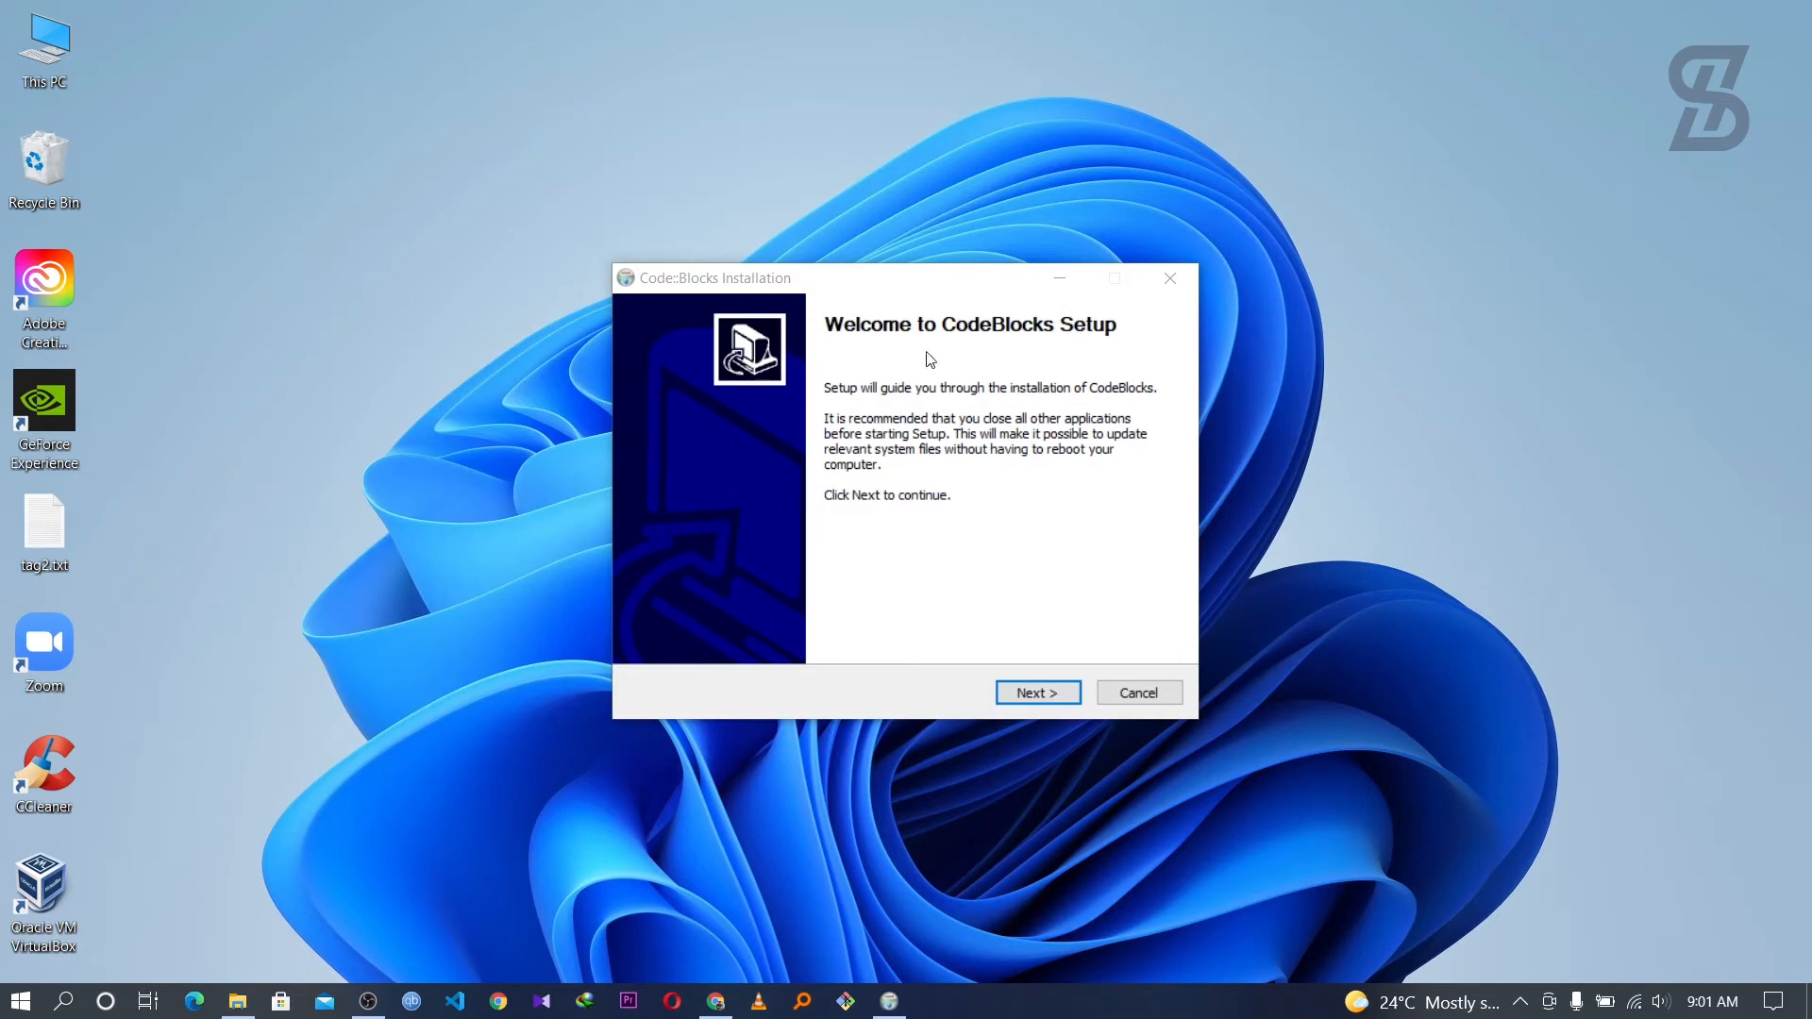
# Accept the license and install the full Code::Blocks component set, including the MinGW Compiler Suite, in C:\Program Files\CodeBlocks.
pyautogui.click(1042, 698)
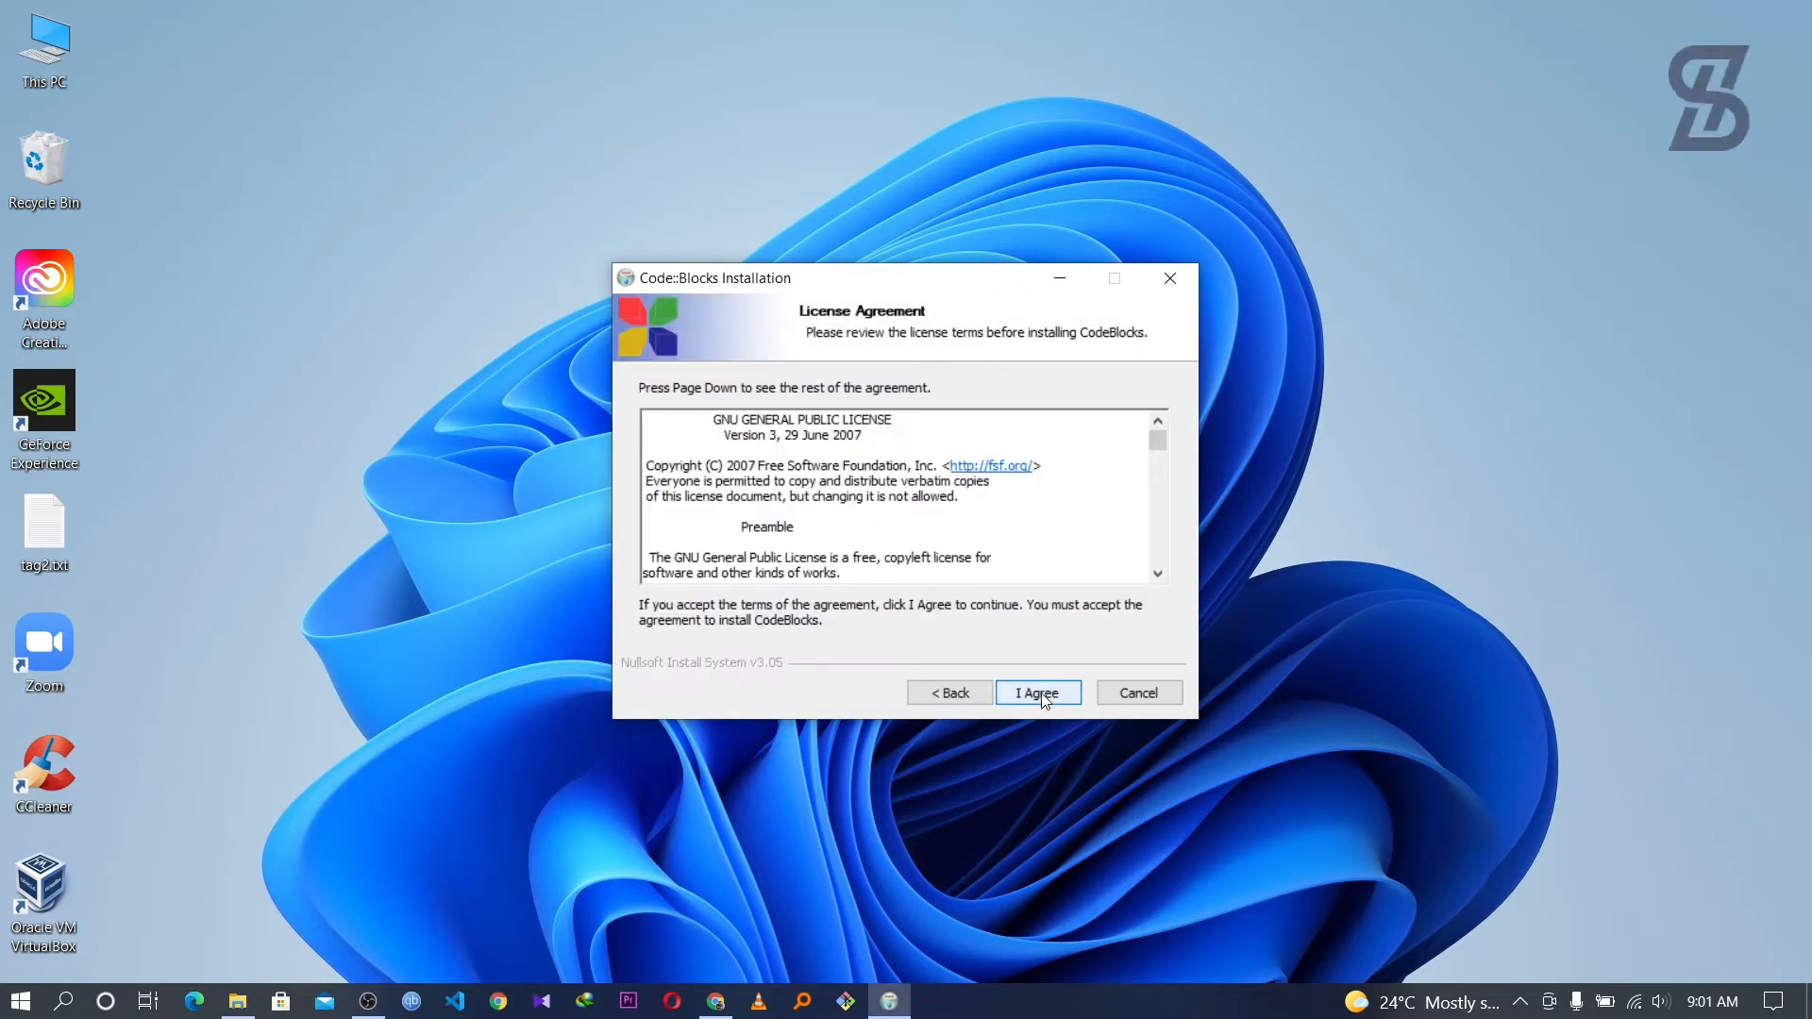
pyautogui.click(1042, 695)
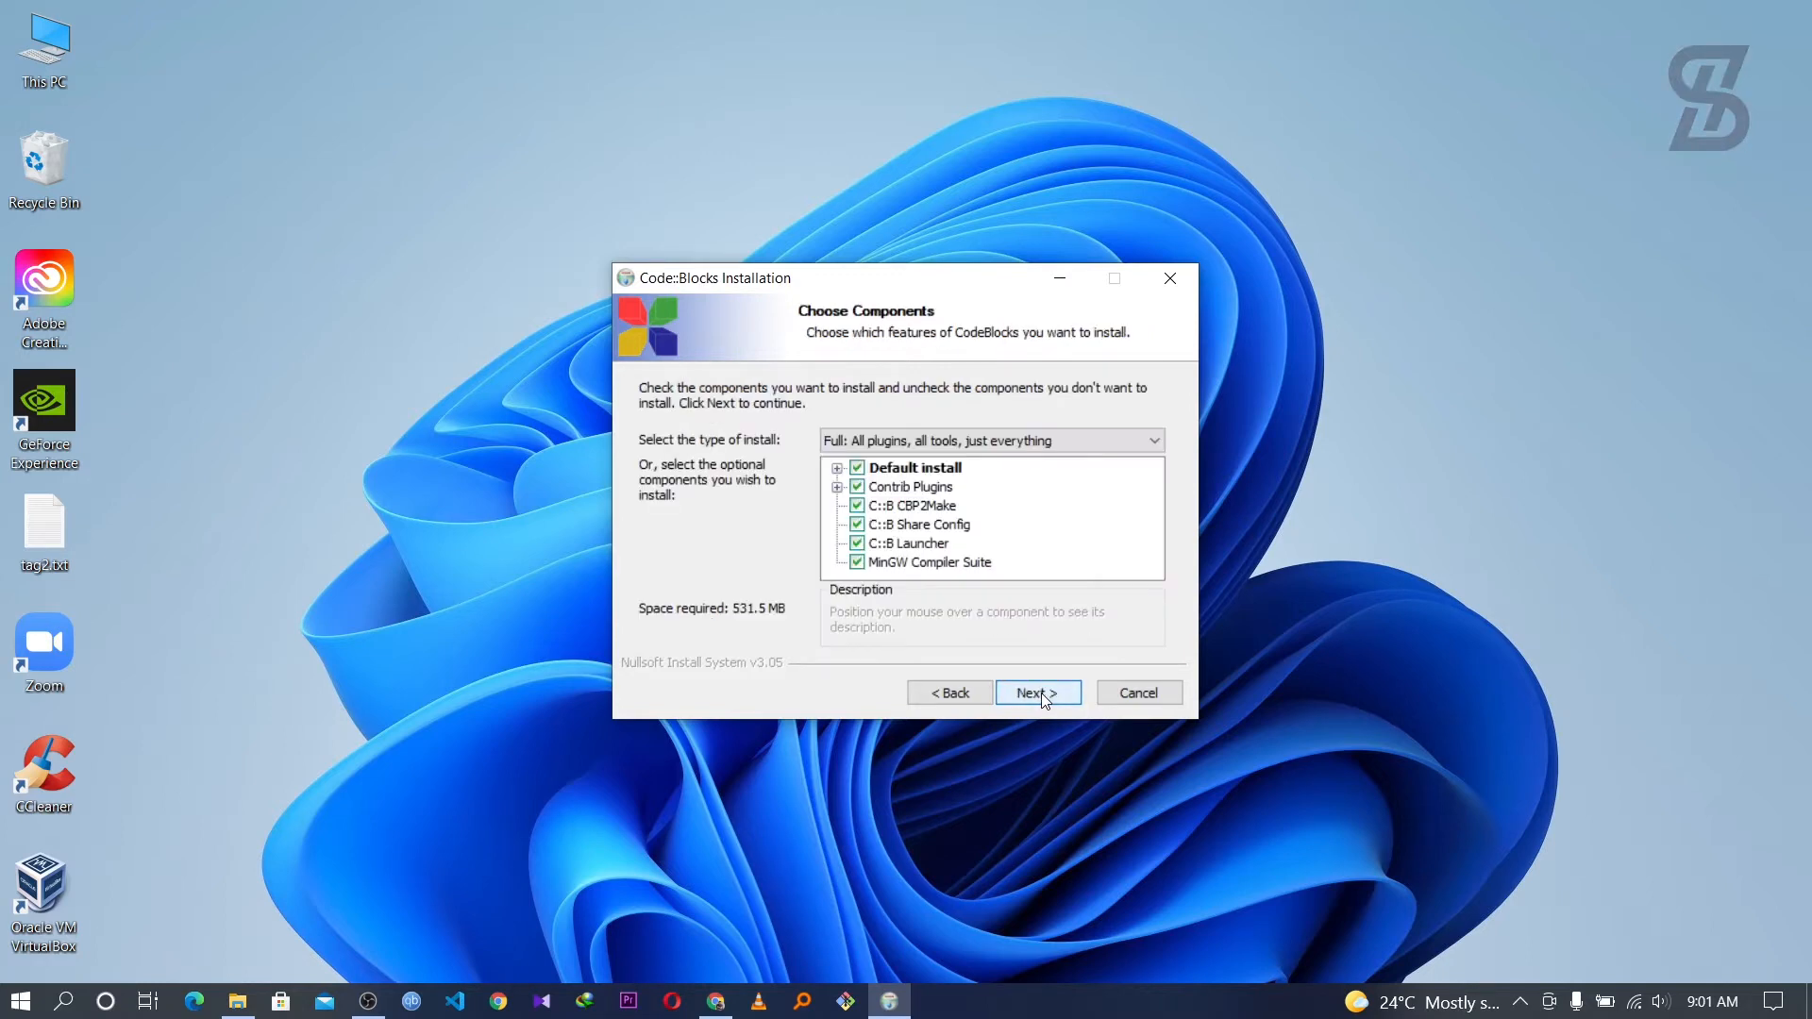
pyautogui.moveTo(973, 571)
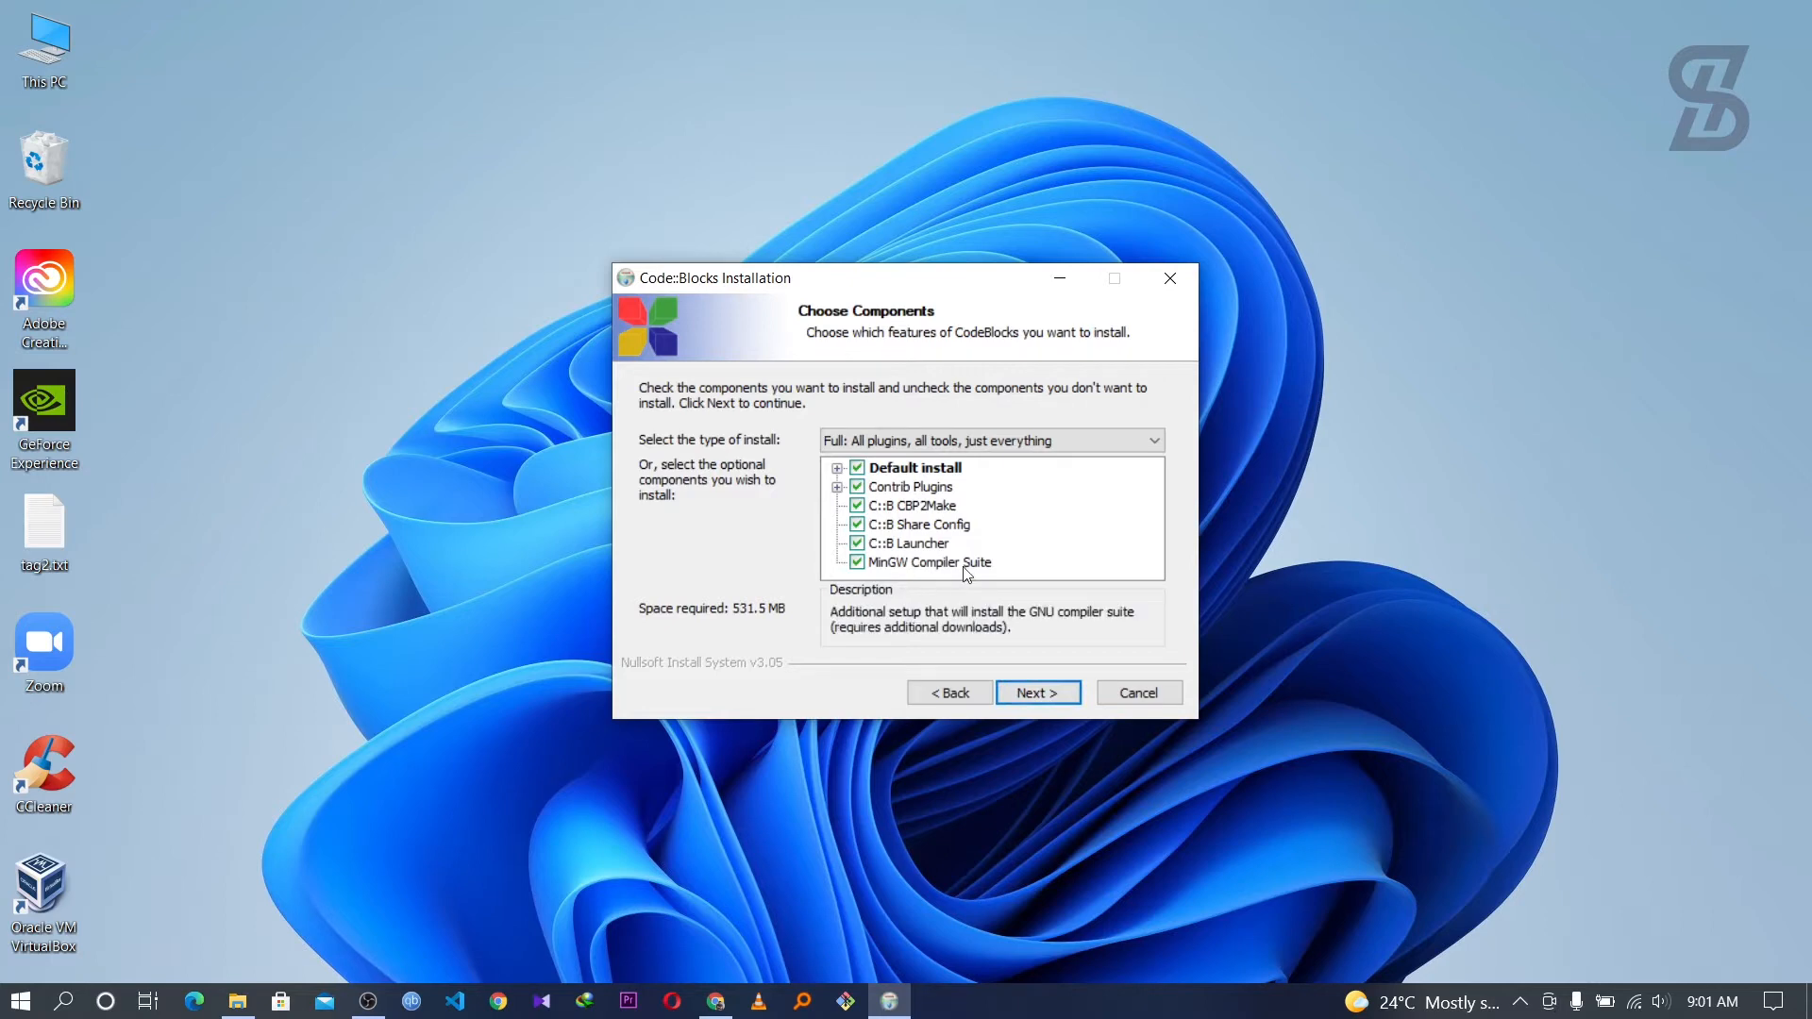
pyautogui.moveTo(970, 509)
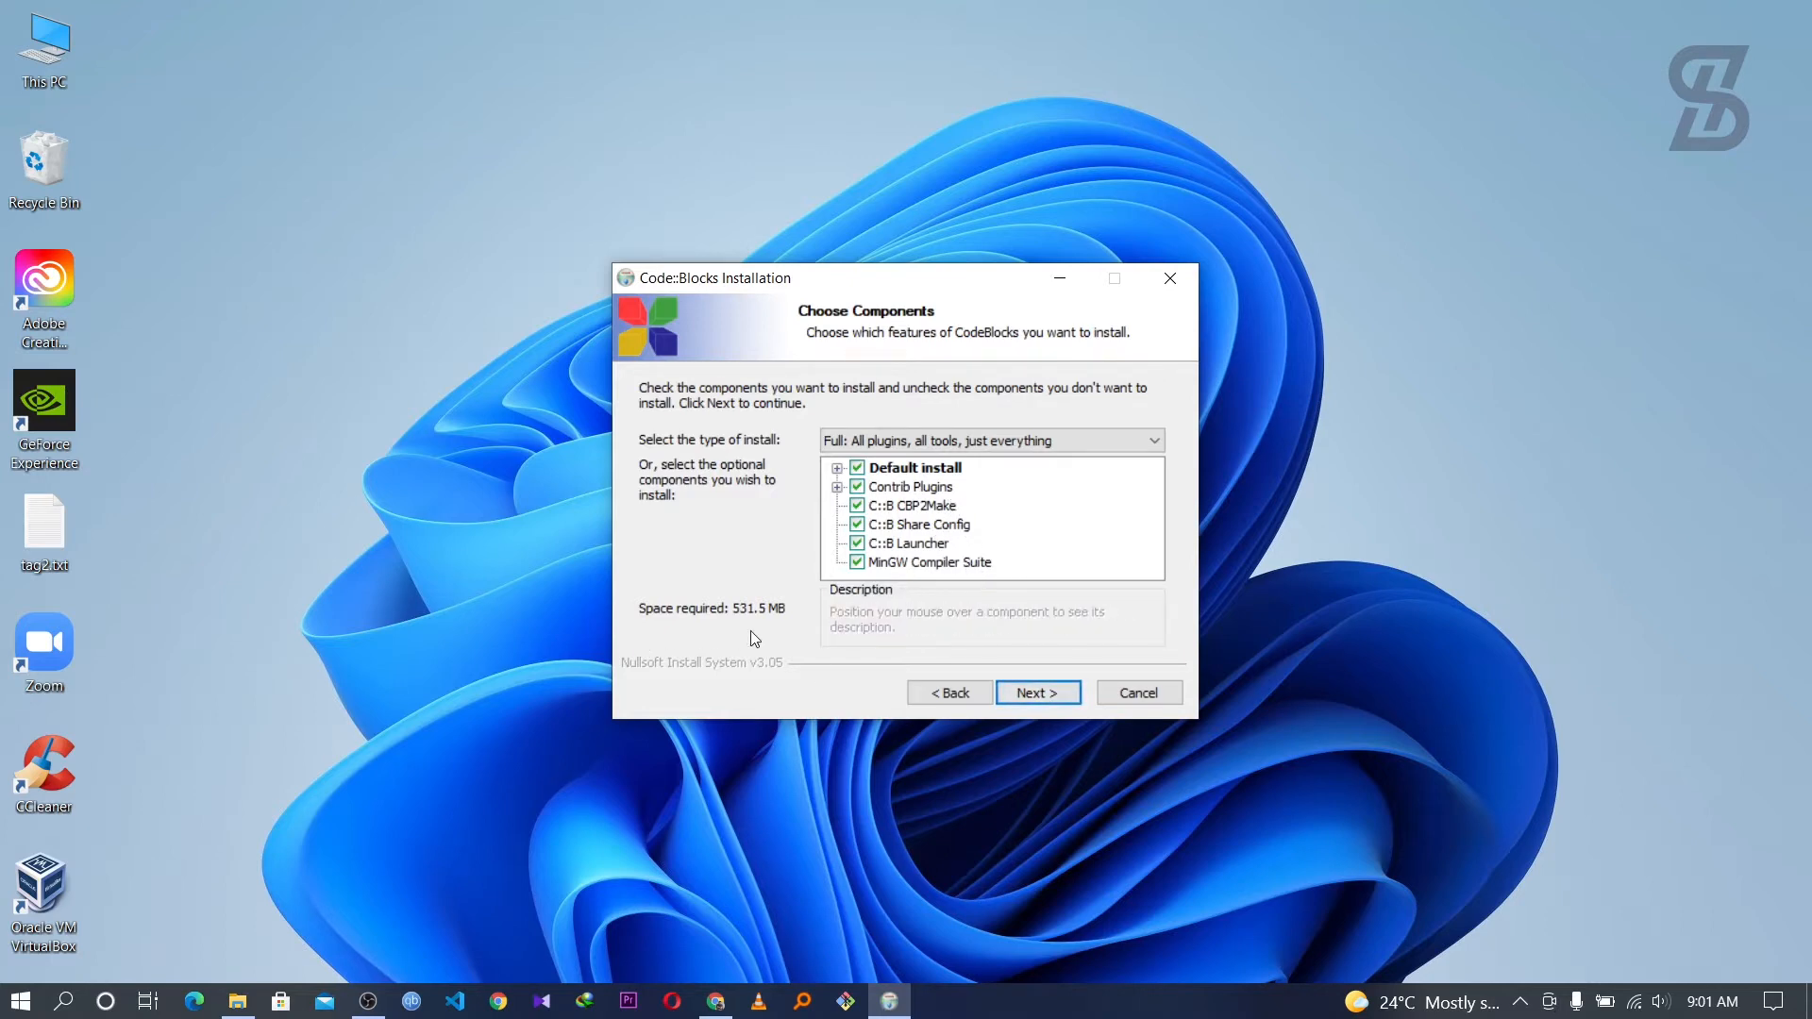
pyautogui.click(1066, 699)
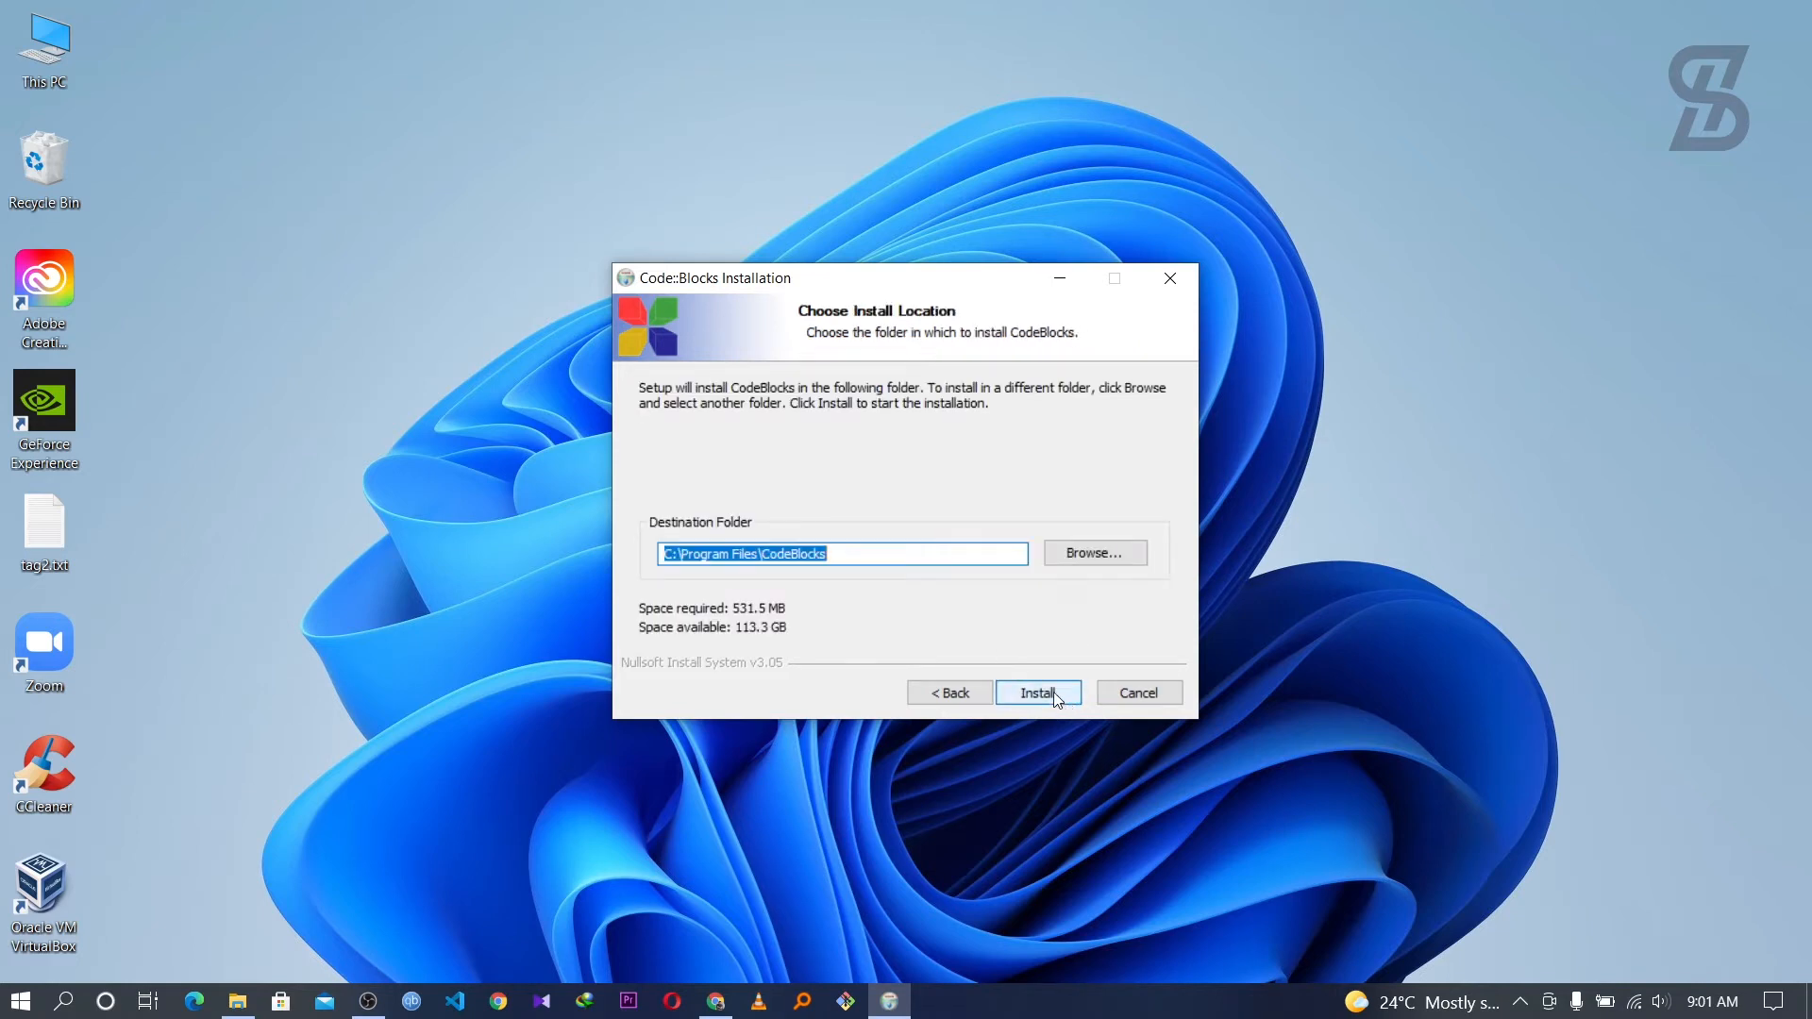
pyautogui.click(1055, 694)
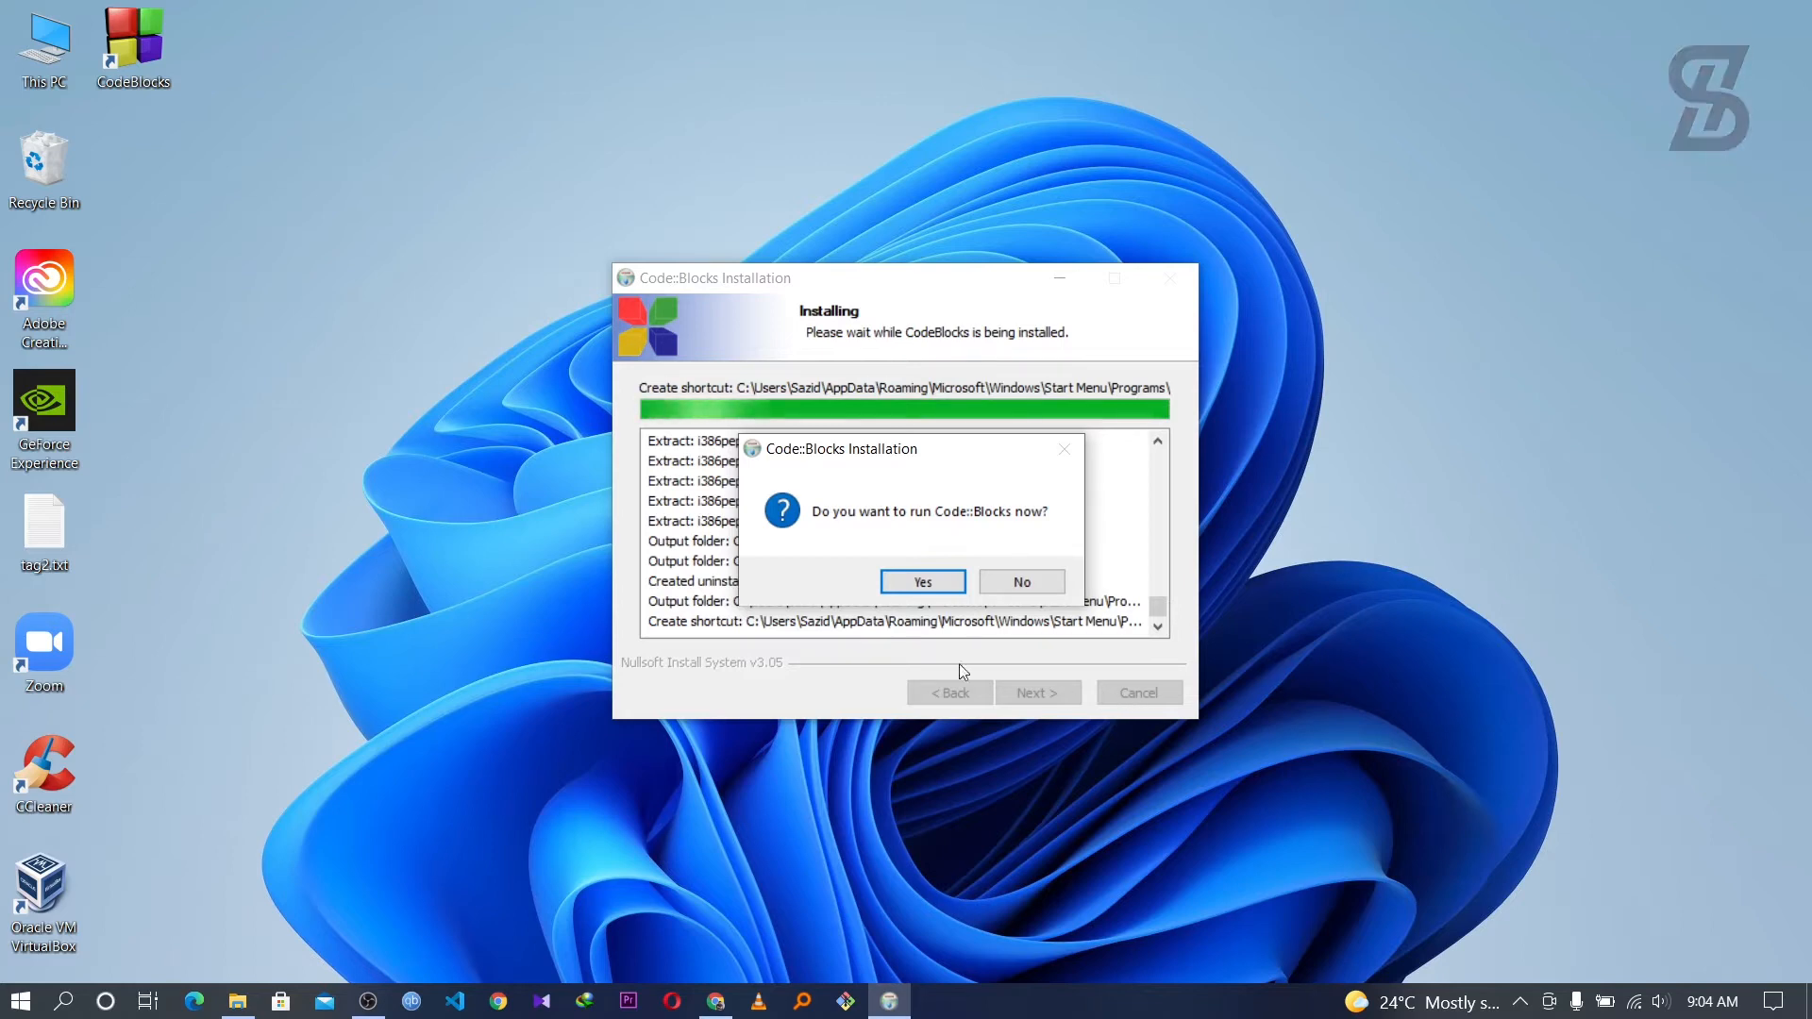
# Choose to run Code::Blocks immediately and finish the setup wizard.
pyautogui.click(923, 582)
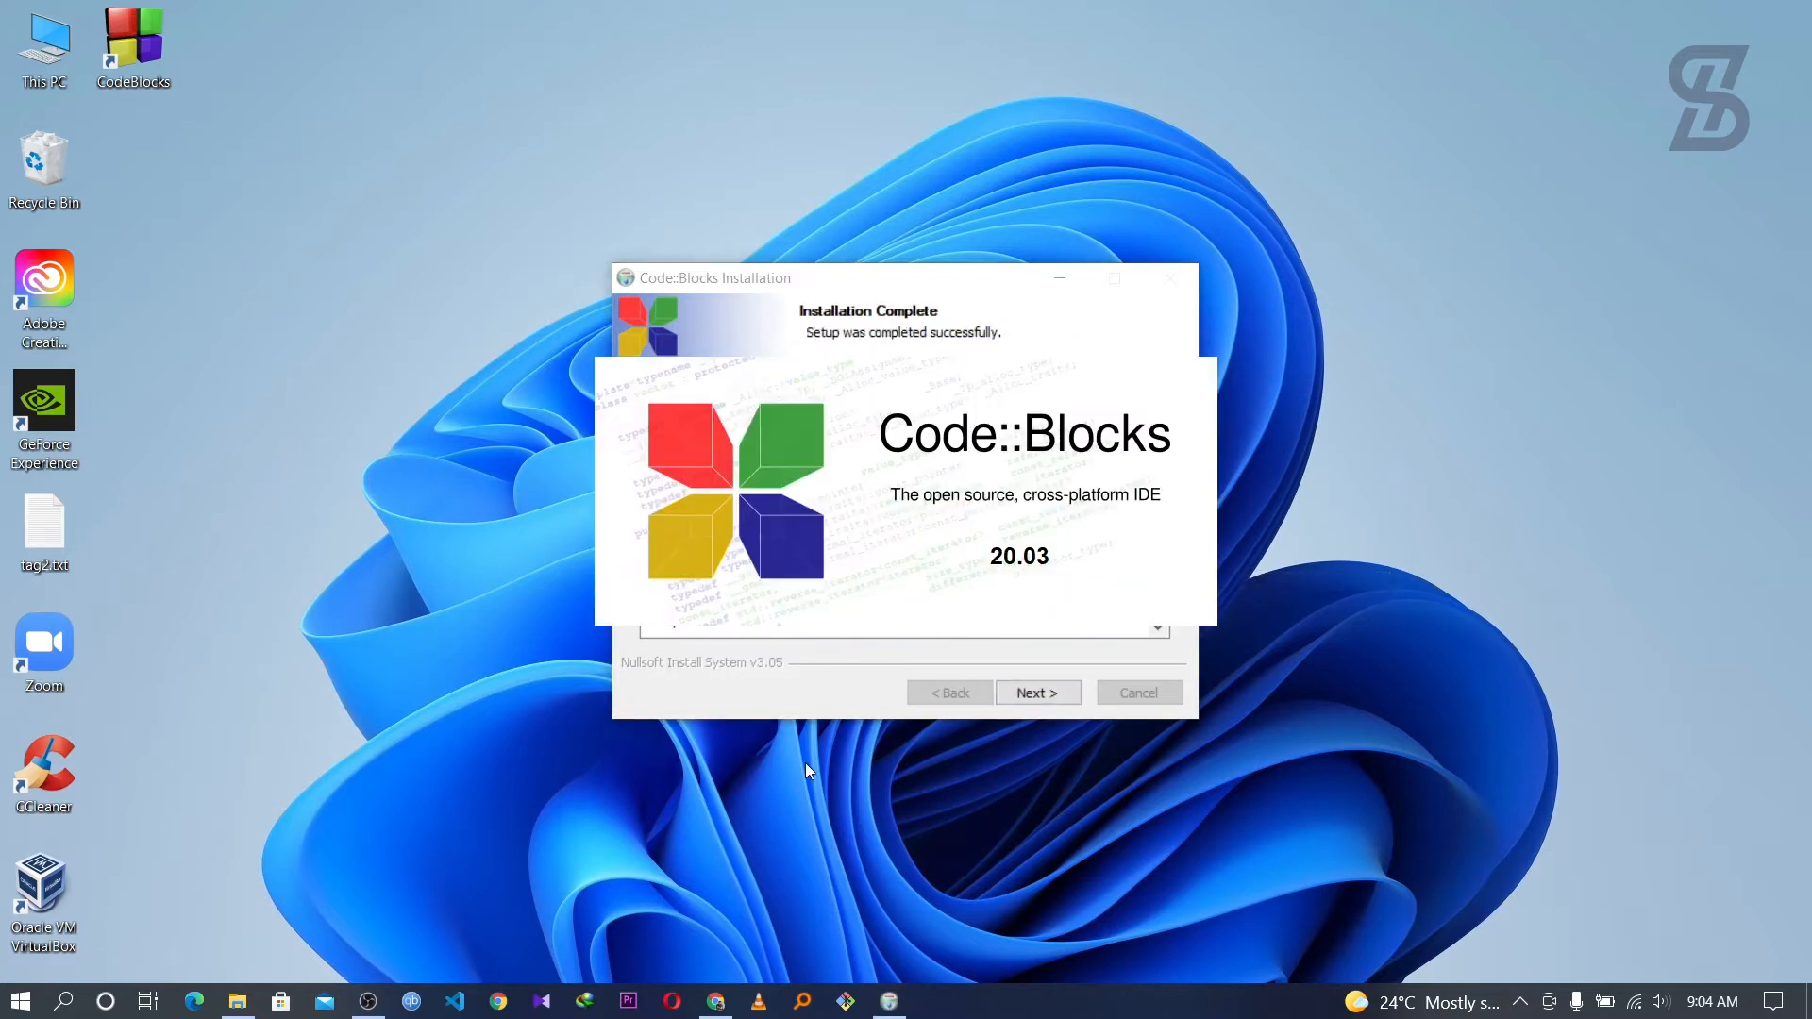
pyautogui.click(1039, 693)
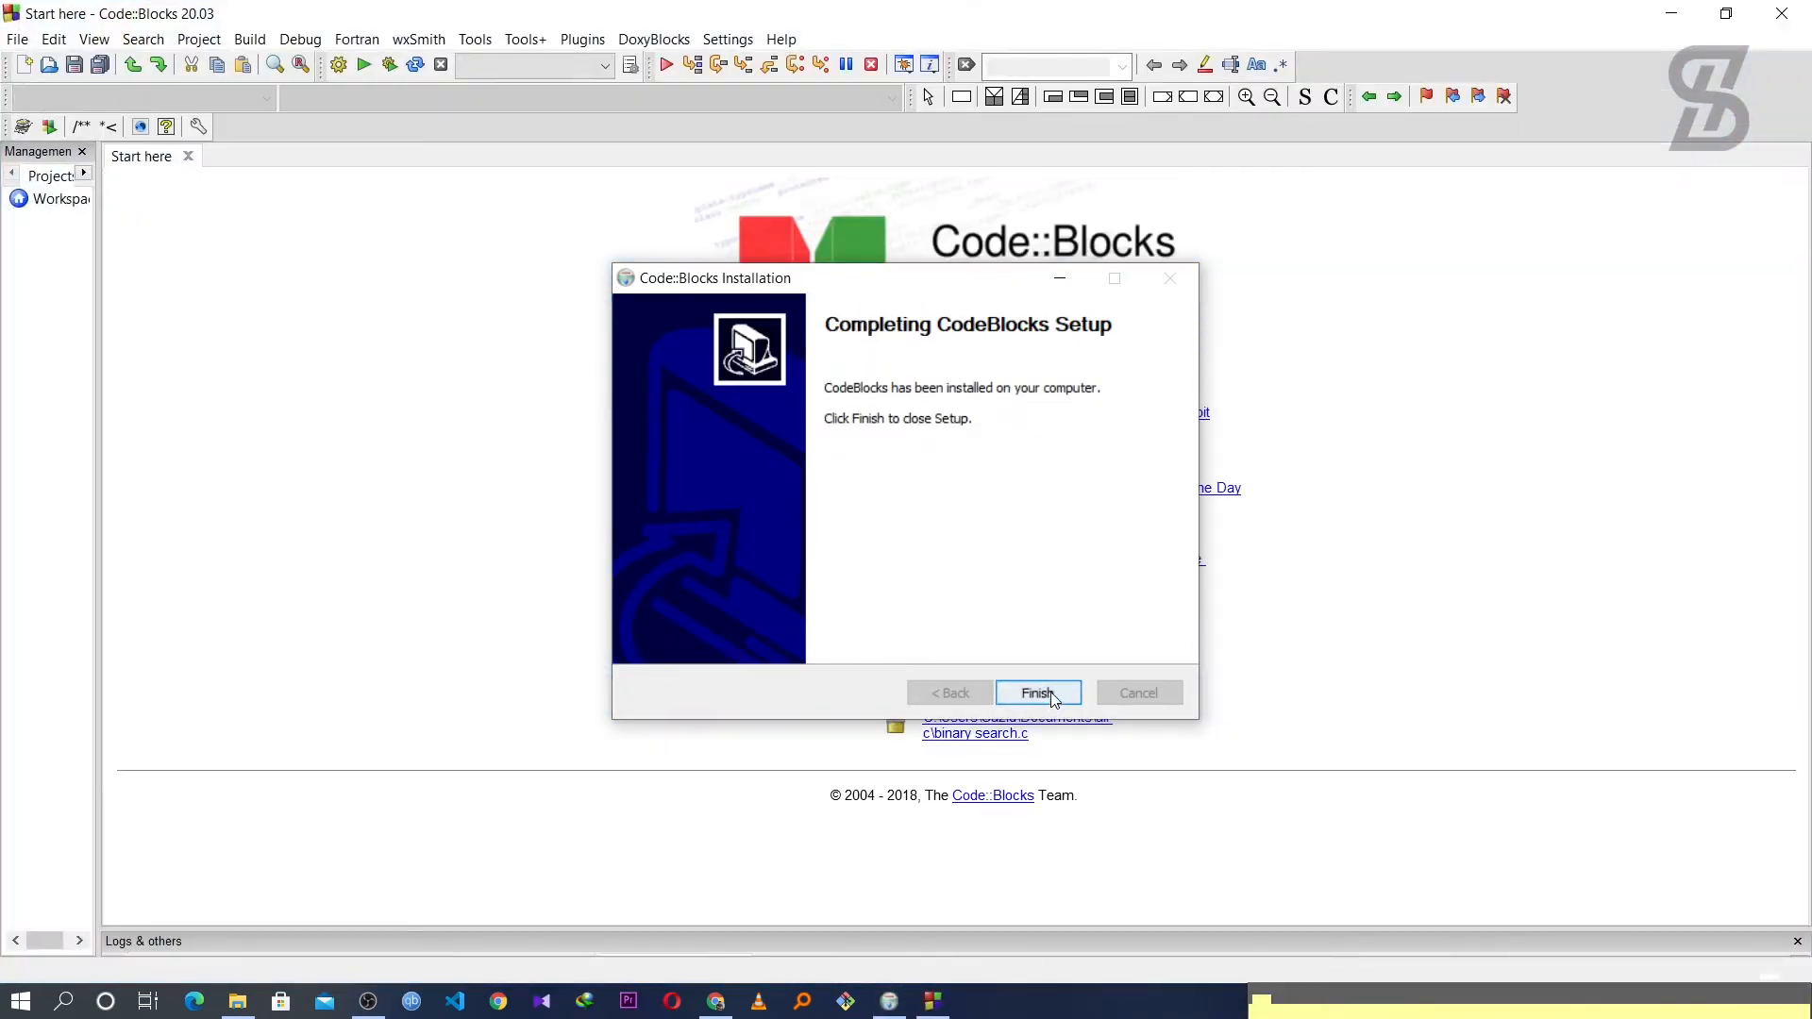
pyautogui.click(1039, 693)
pyautogui.click(904, 572)
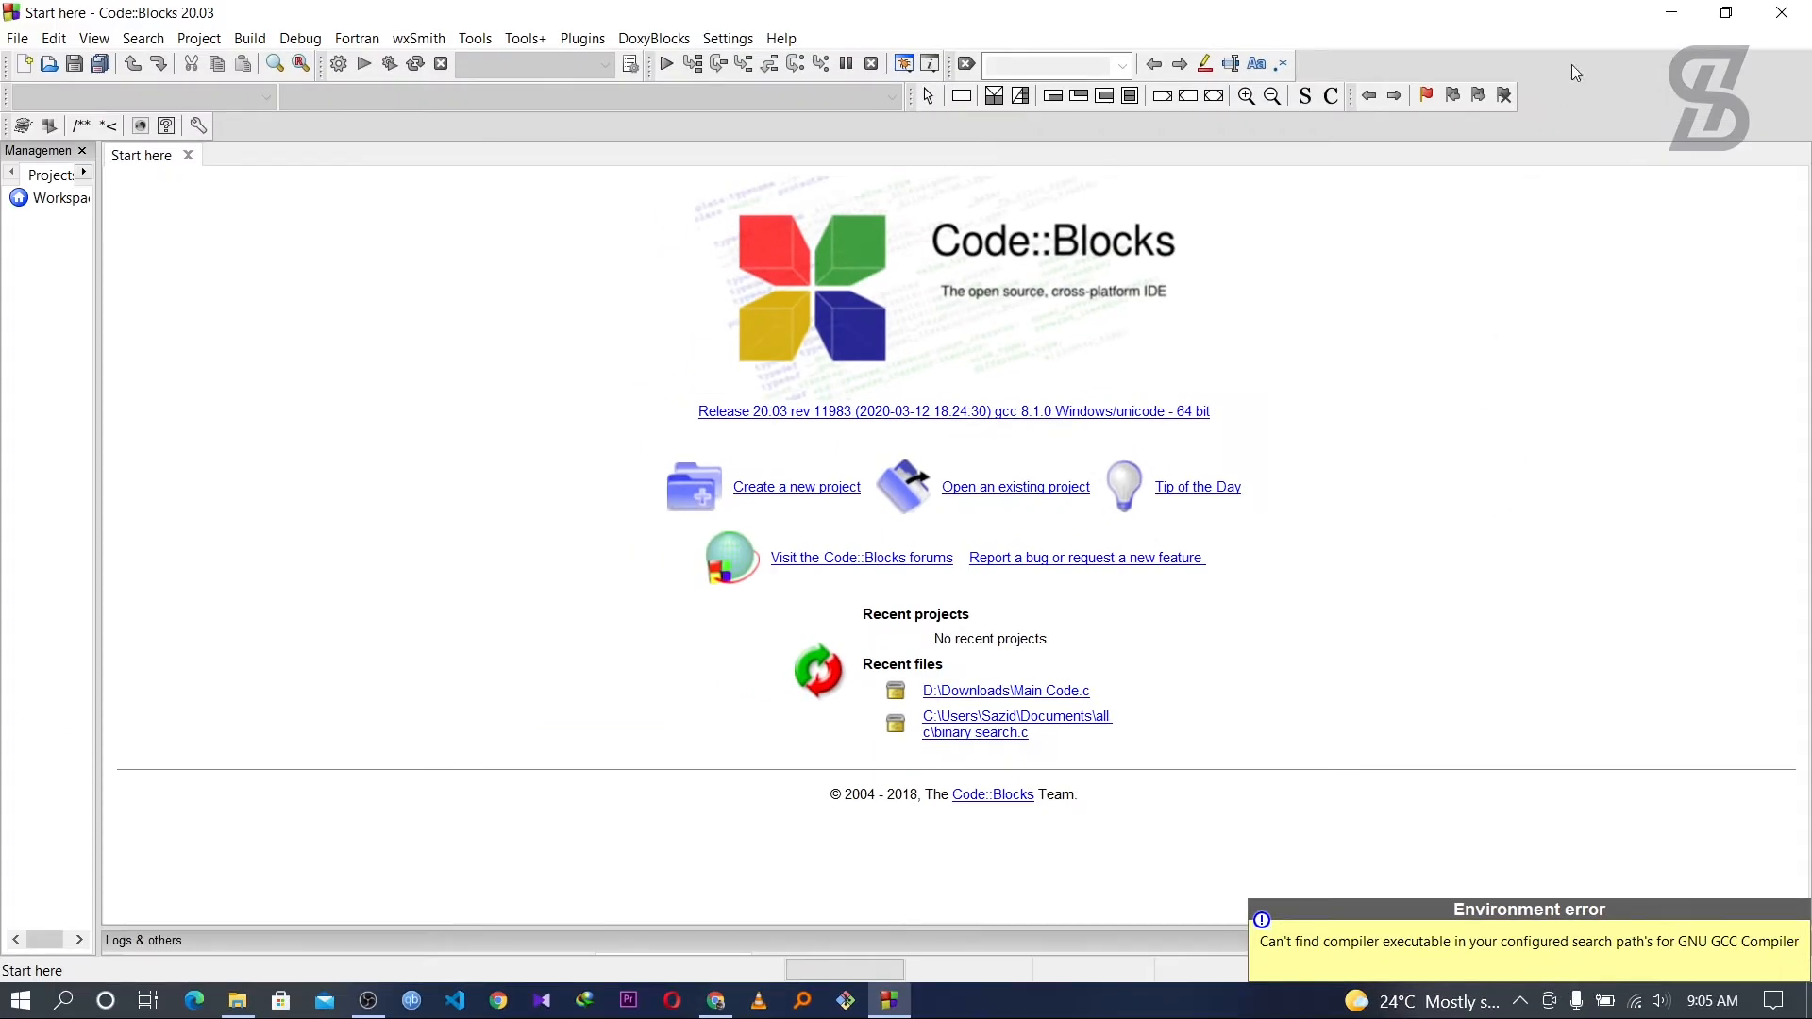
# Close Code::Blocks without saving the changed default perspective.
pyautogui.click(1780, 19)
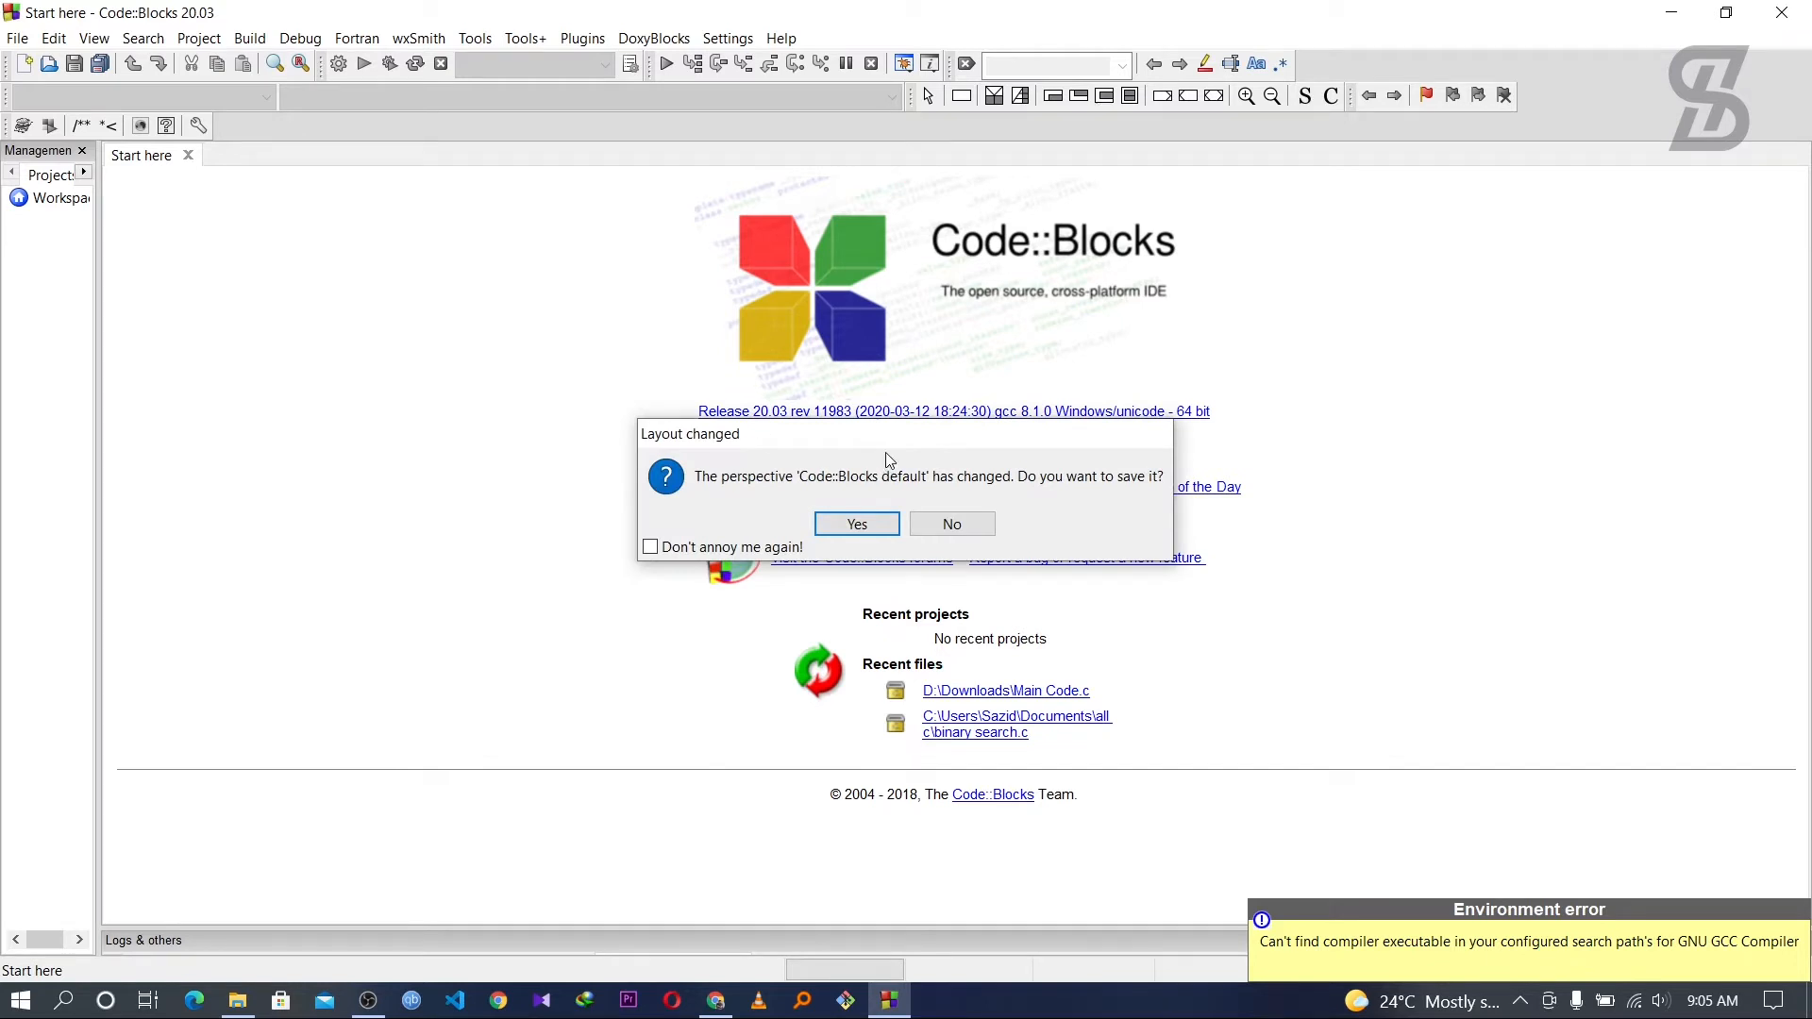
pyautogui.click(960, 527)
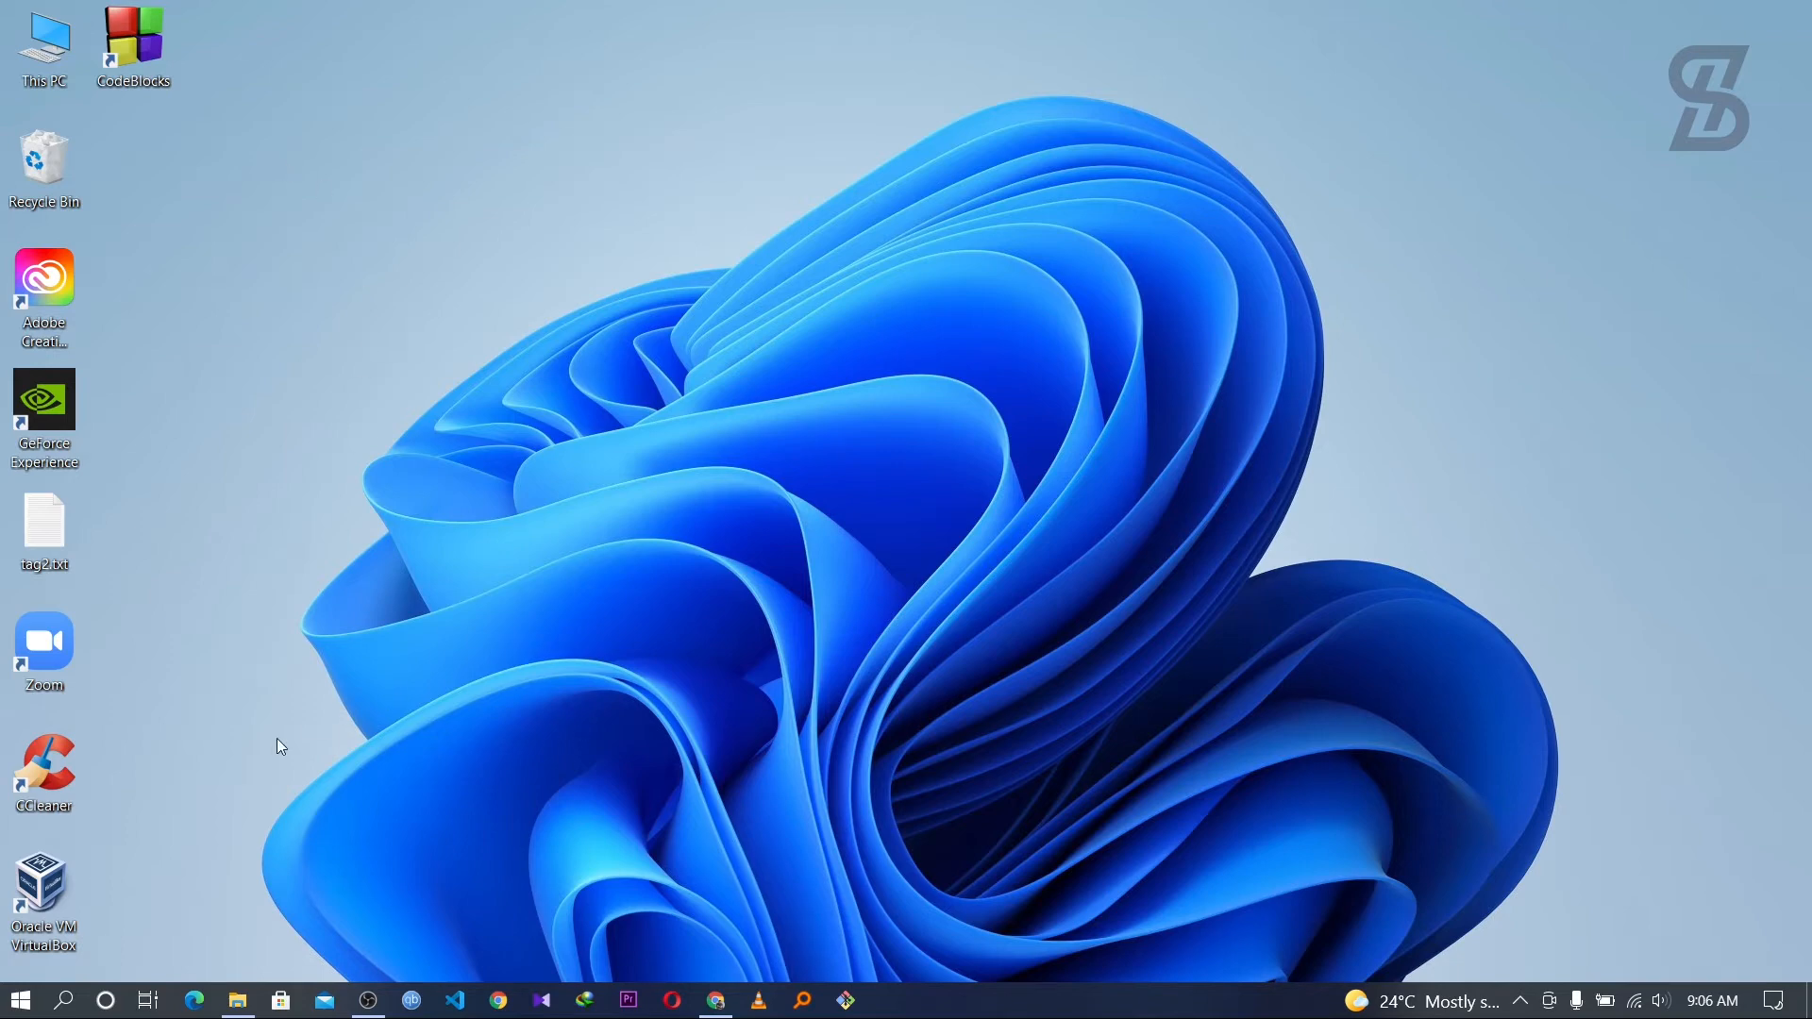
# Open Command Prompt as administrator and check the installed GCC compiler with gcc --version.
pyautogui.click(71, 1002)
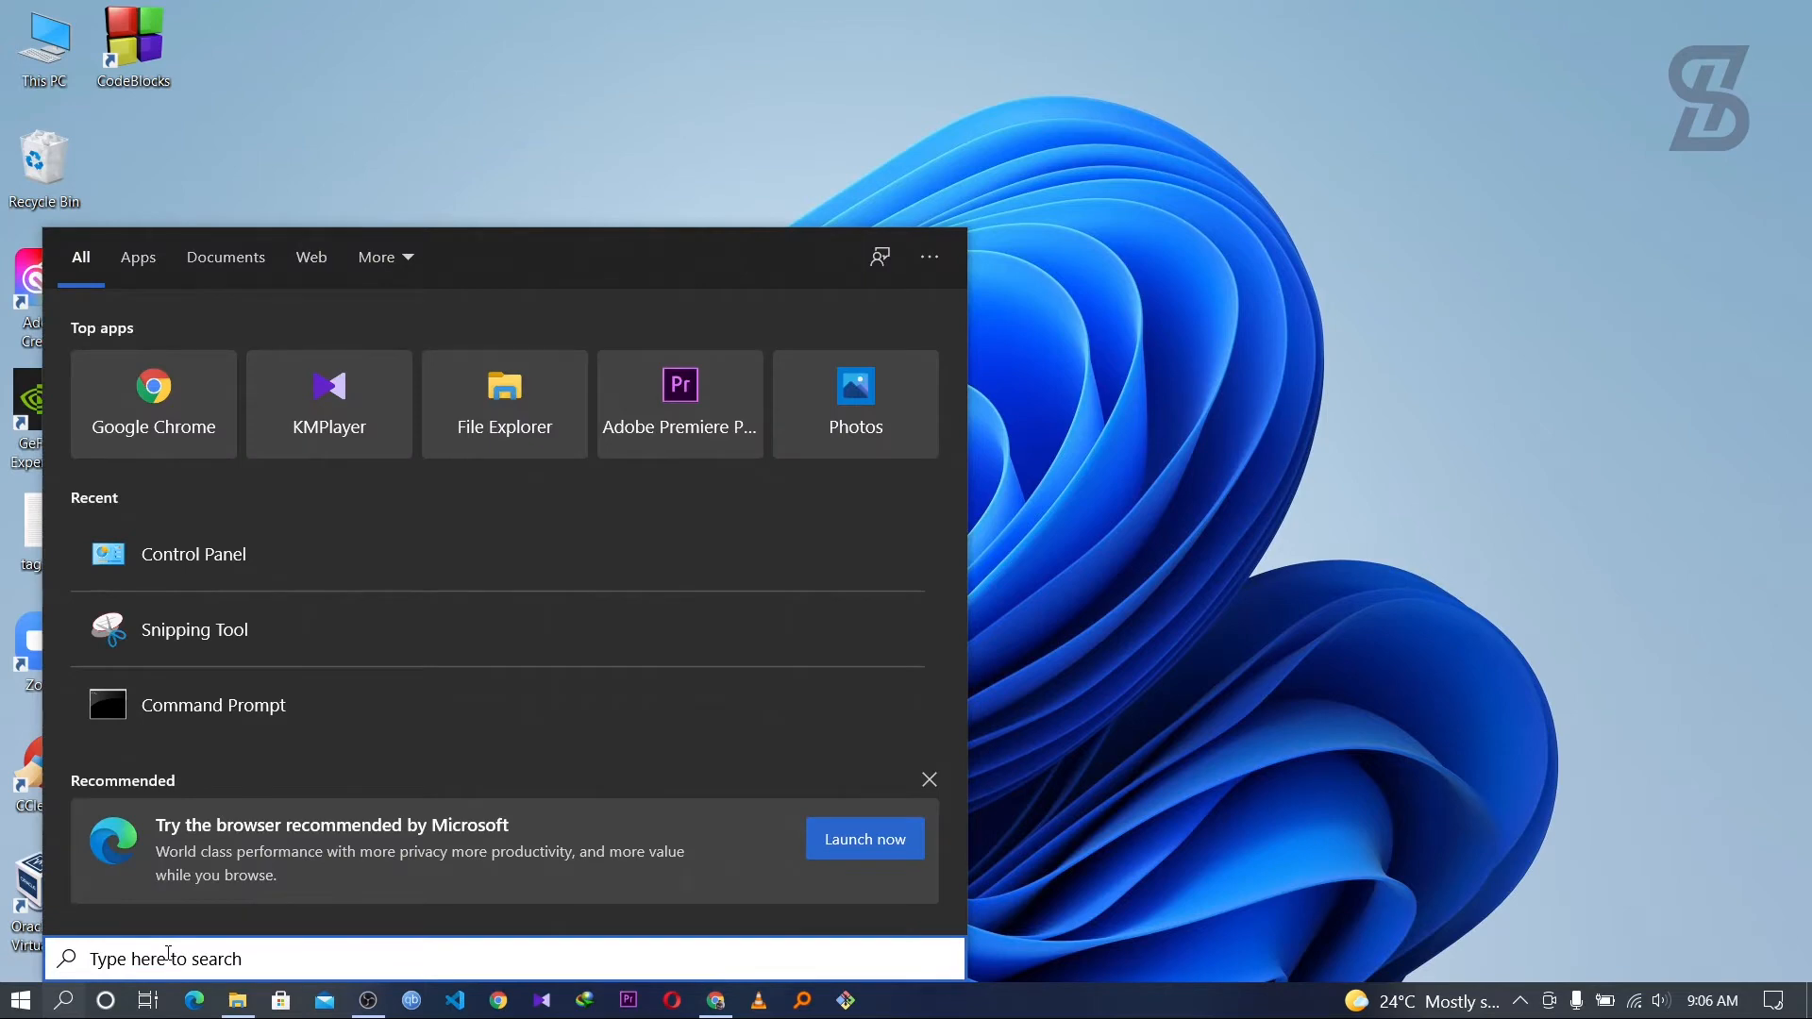
pyautogui.write('c')
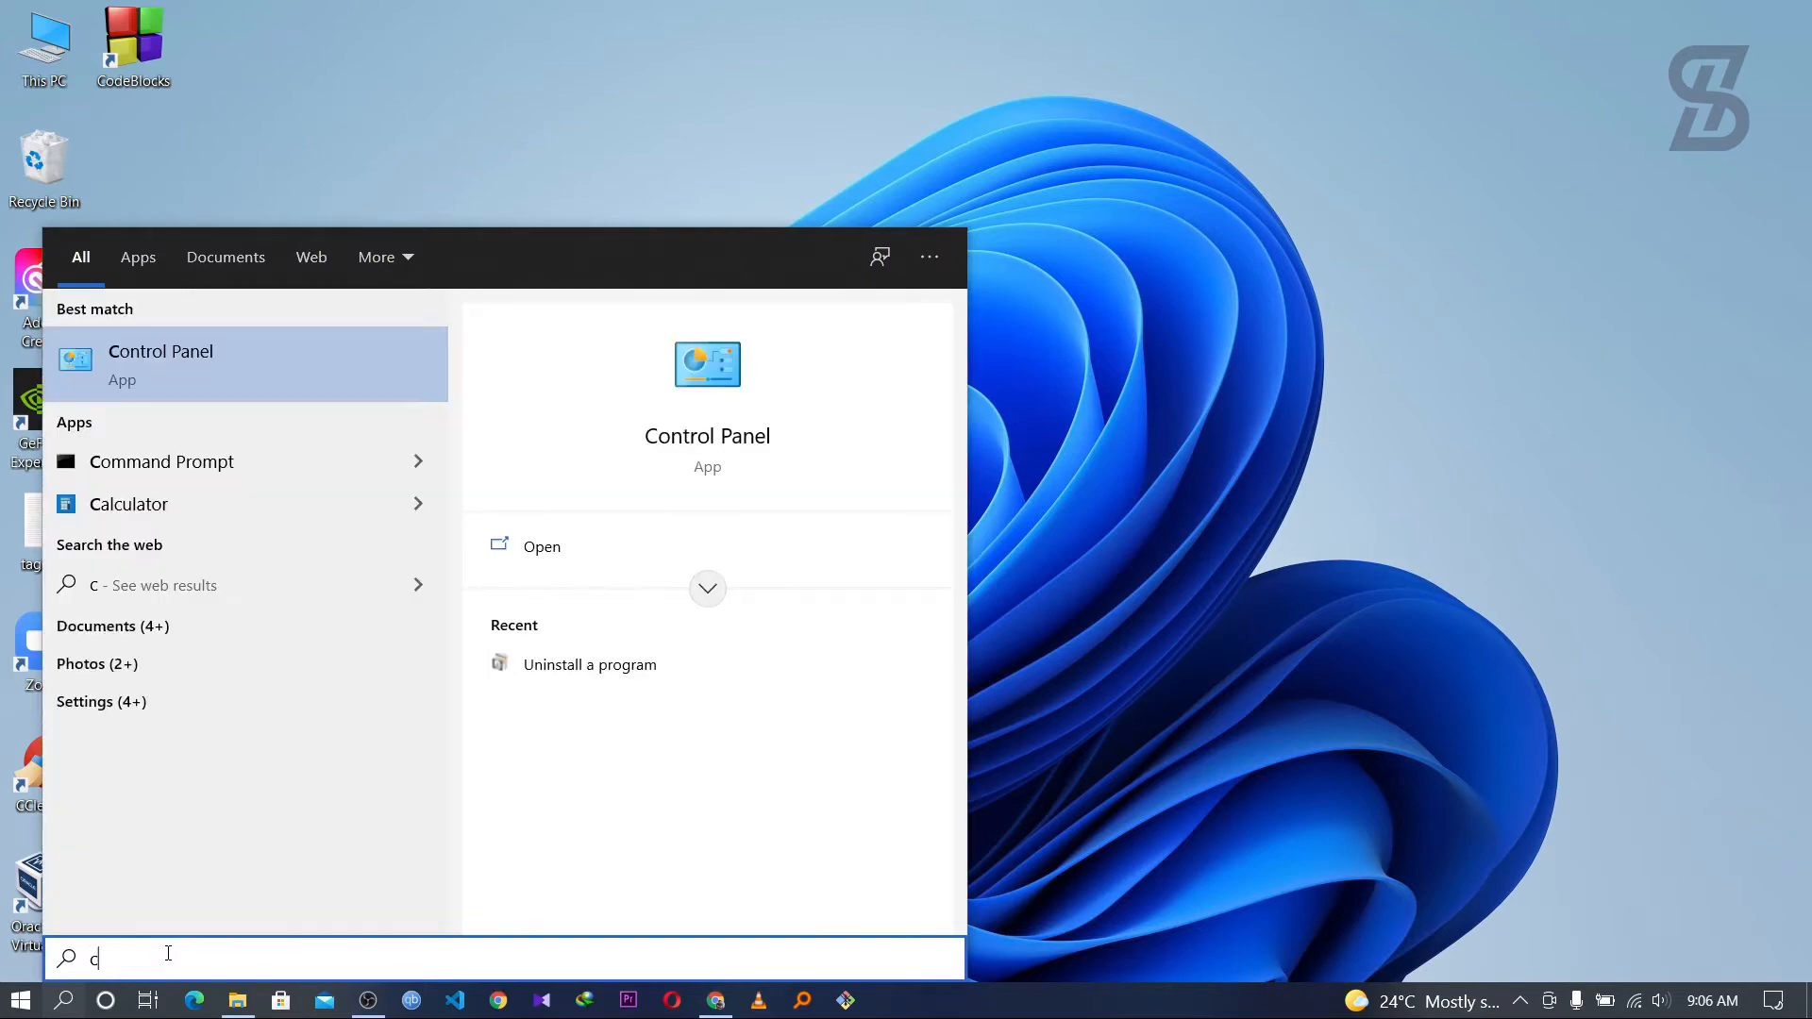
pyautogui.write('md')
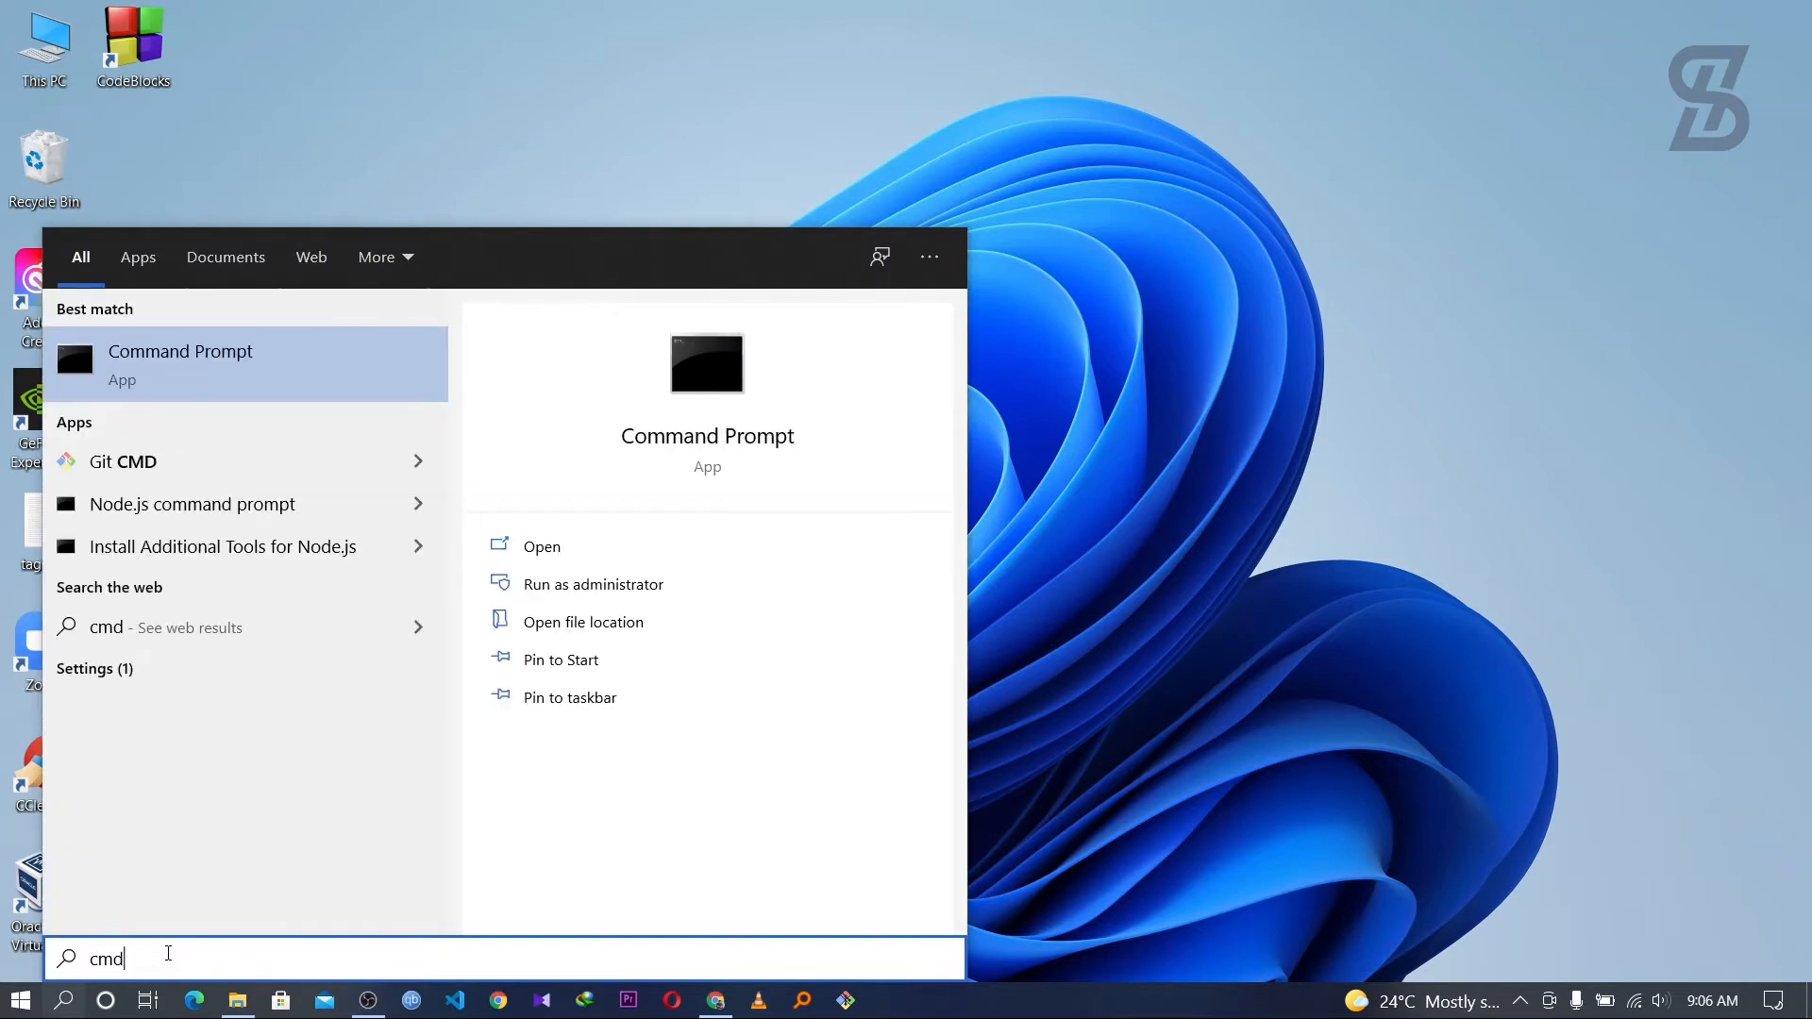
pyautogui.rightClick(151, 374)
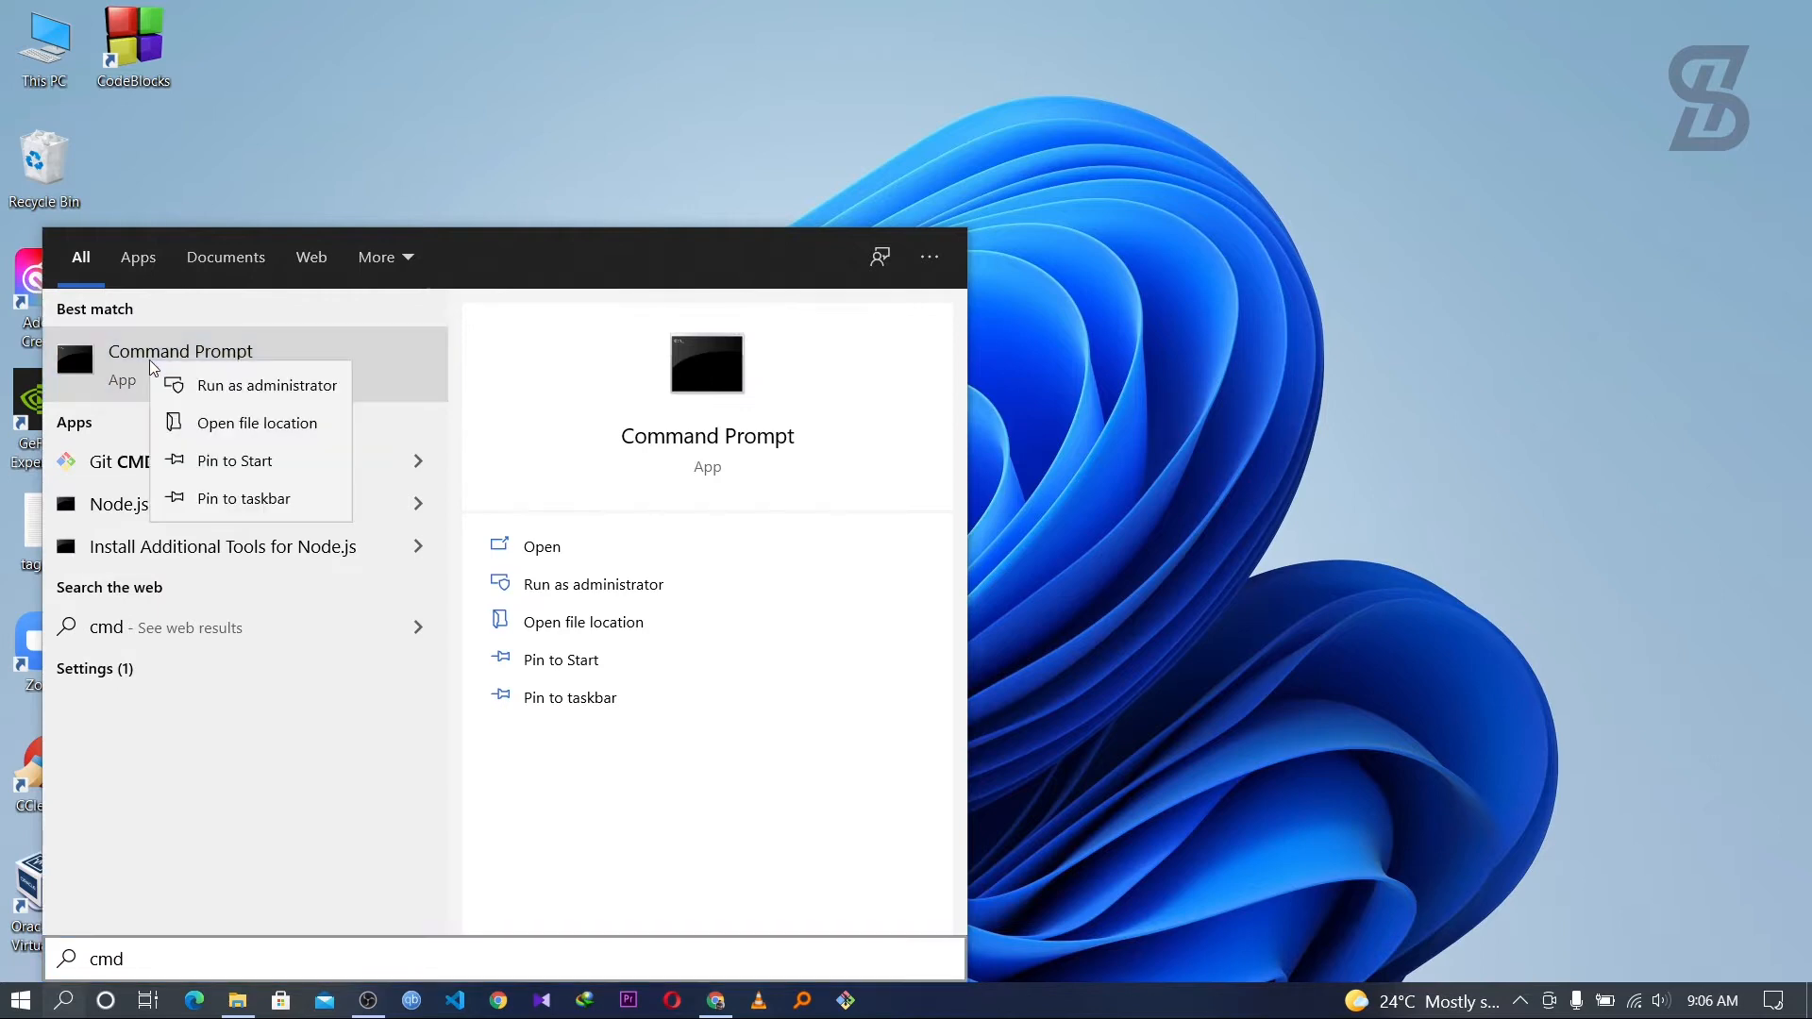
pyautogui.click(207, 387)
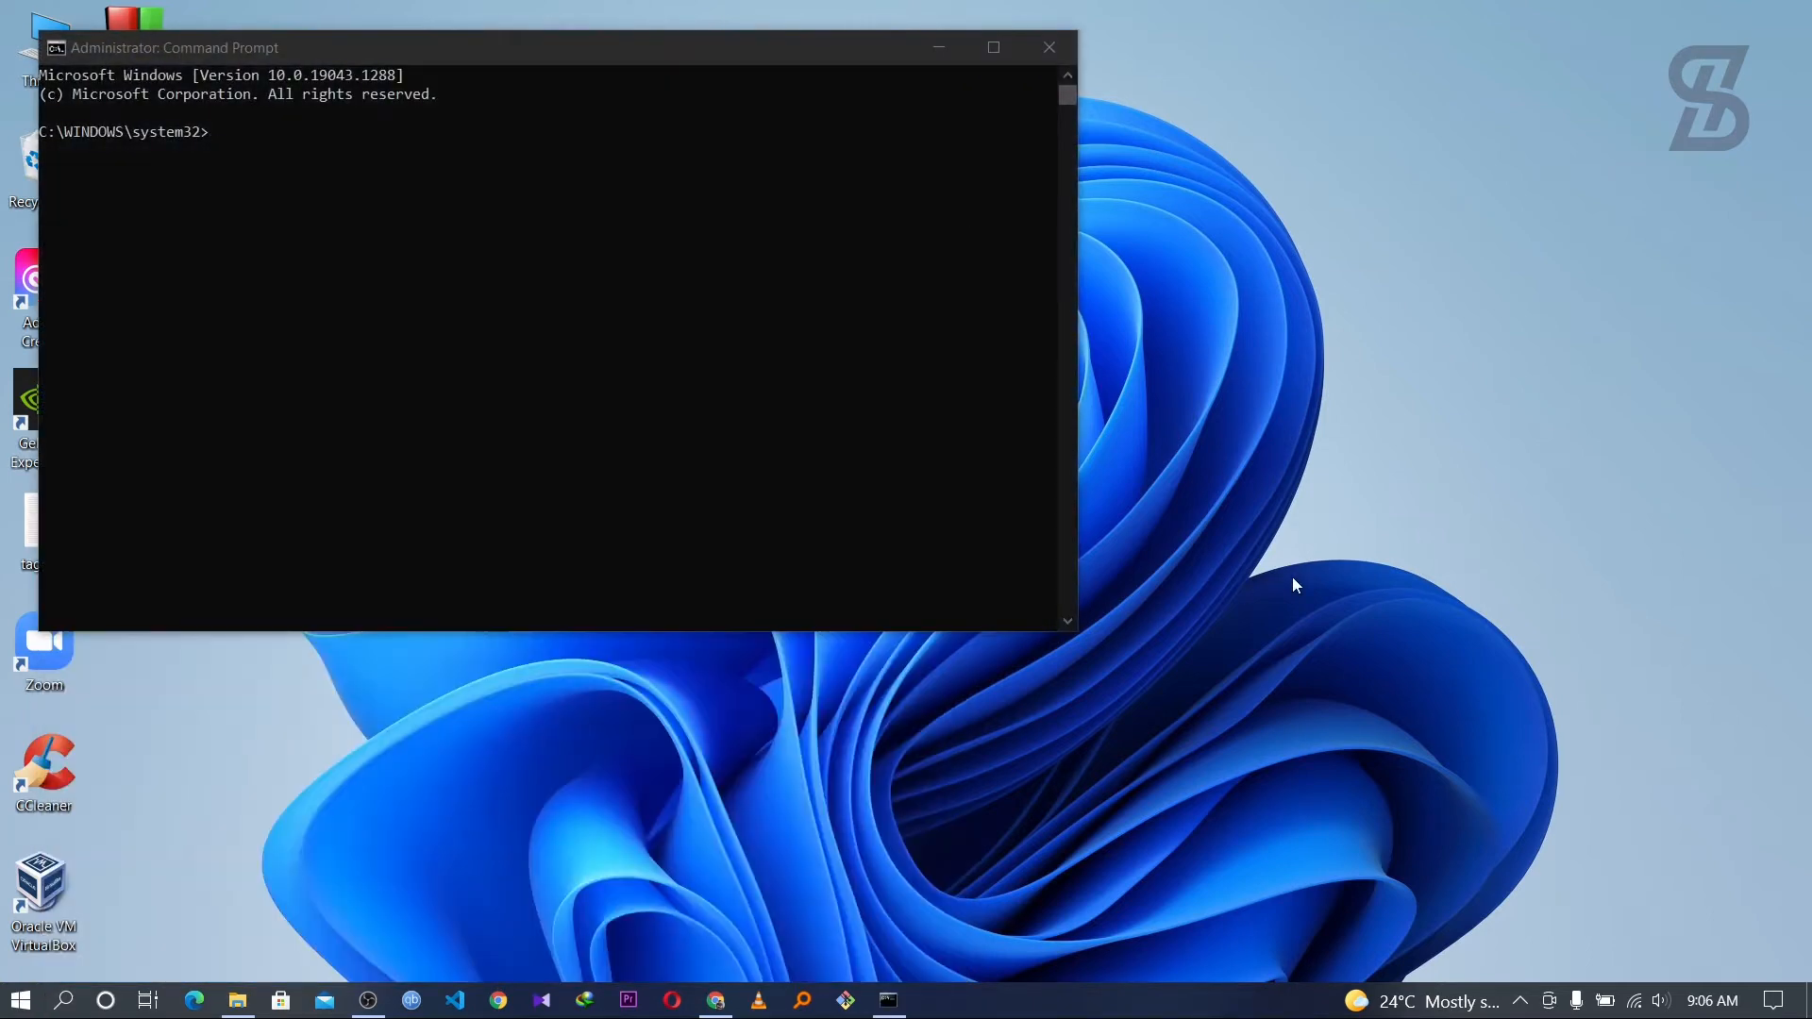
pyautogui.moveTo(571, 48); pyautogui.dragTo(936, 206)
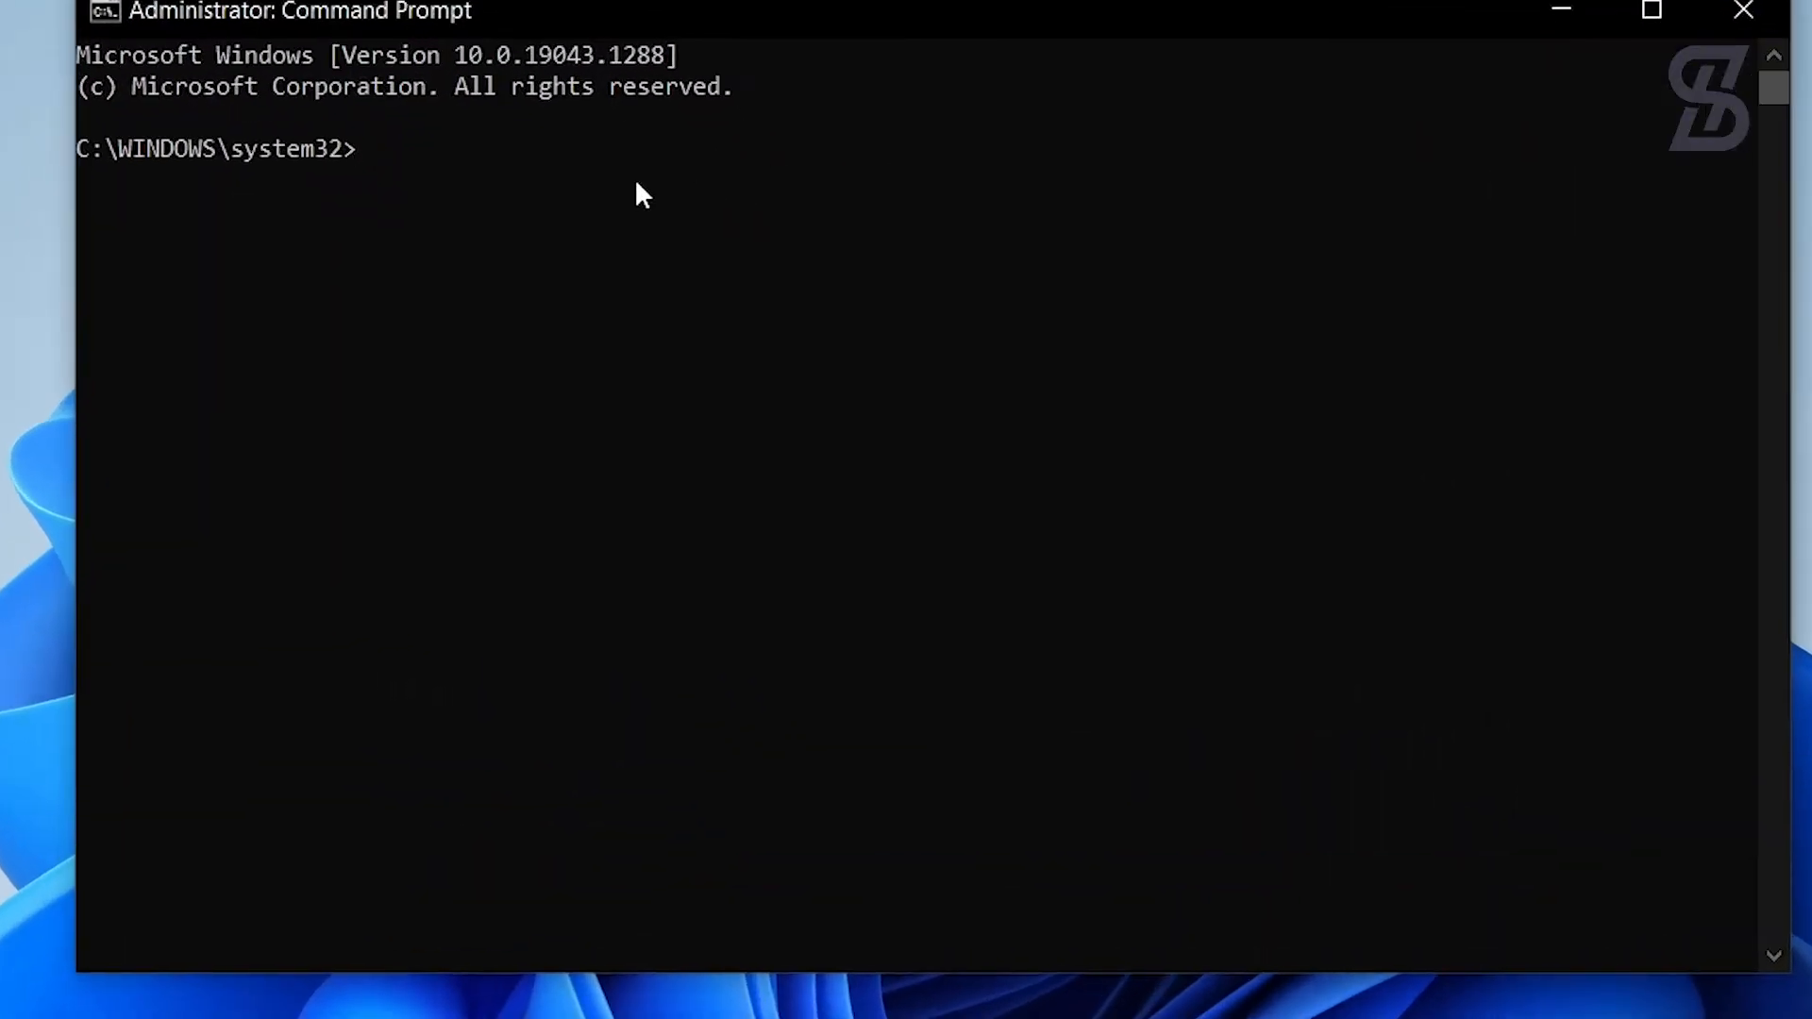
pyautogui.write('gcc --version')
pyautogui.press('Return')
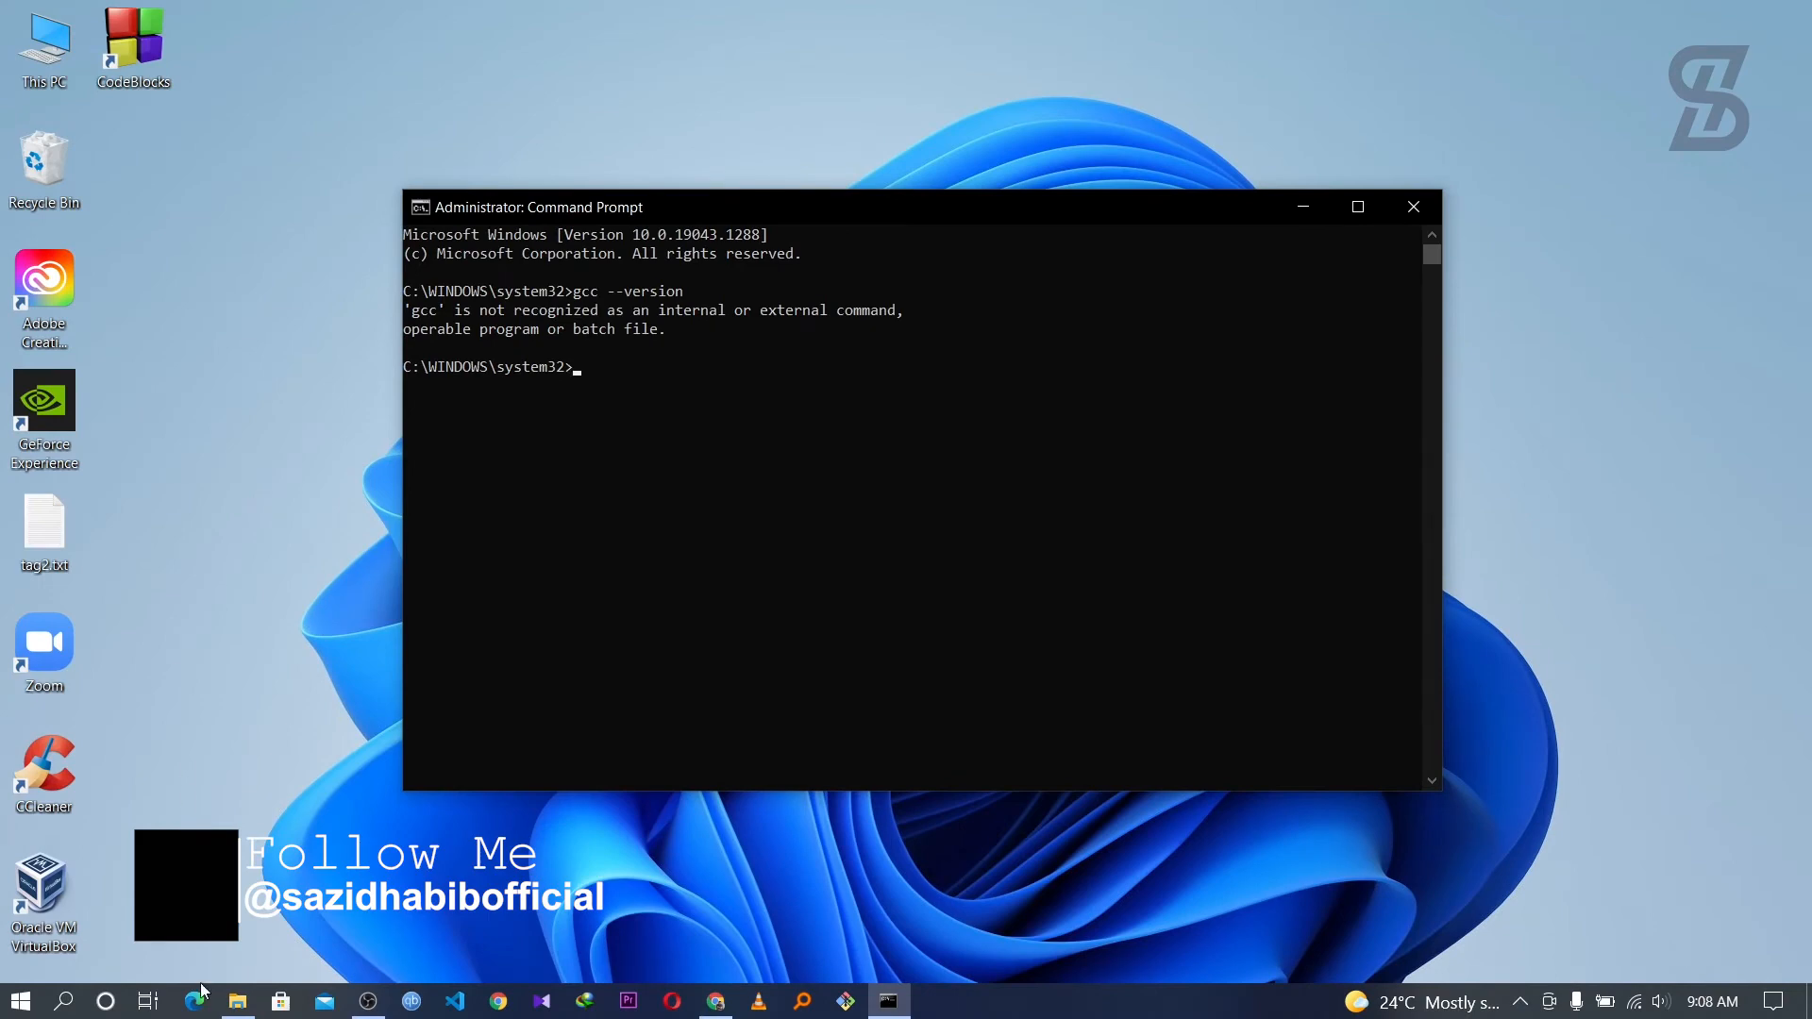
# Switch to File Explorer, maximize it and open the folder C:\Program Files\CodeBlocks\MinGW\bin.
pyautogui.click(237, 1000)
pyautogui.moveTo(602, 60); pyautogui.dragTo(881, 415)
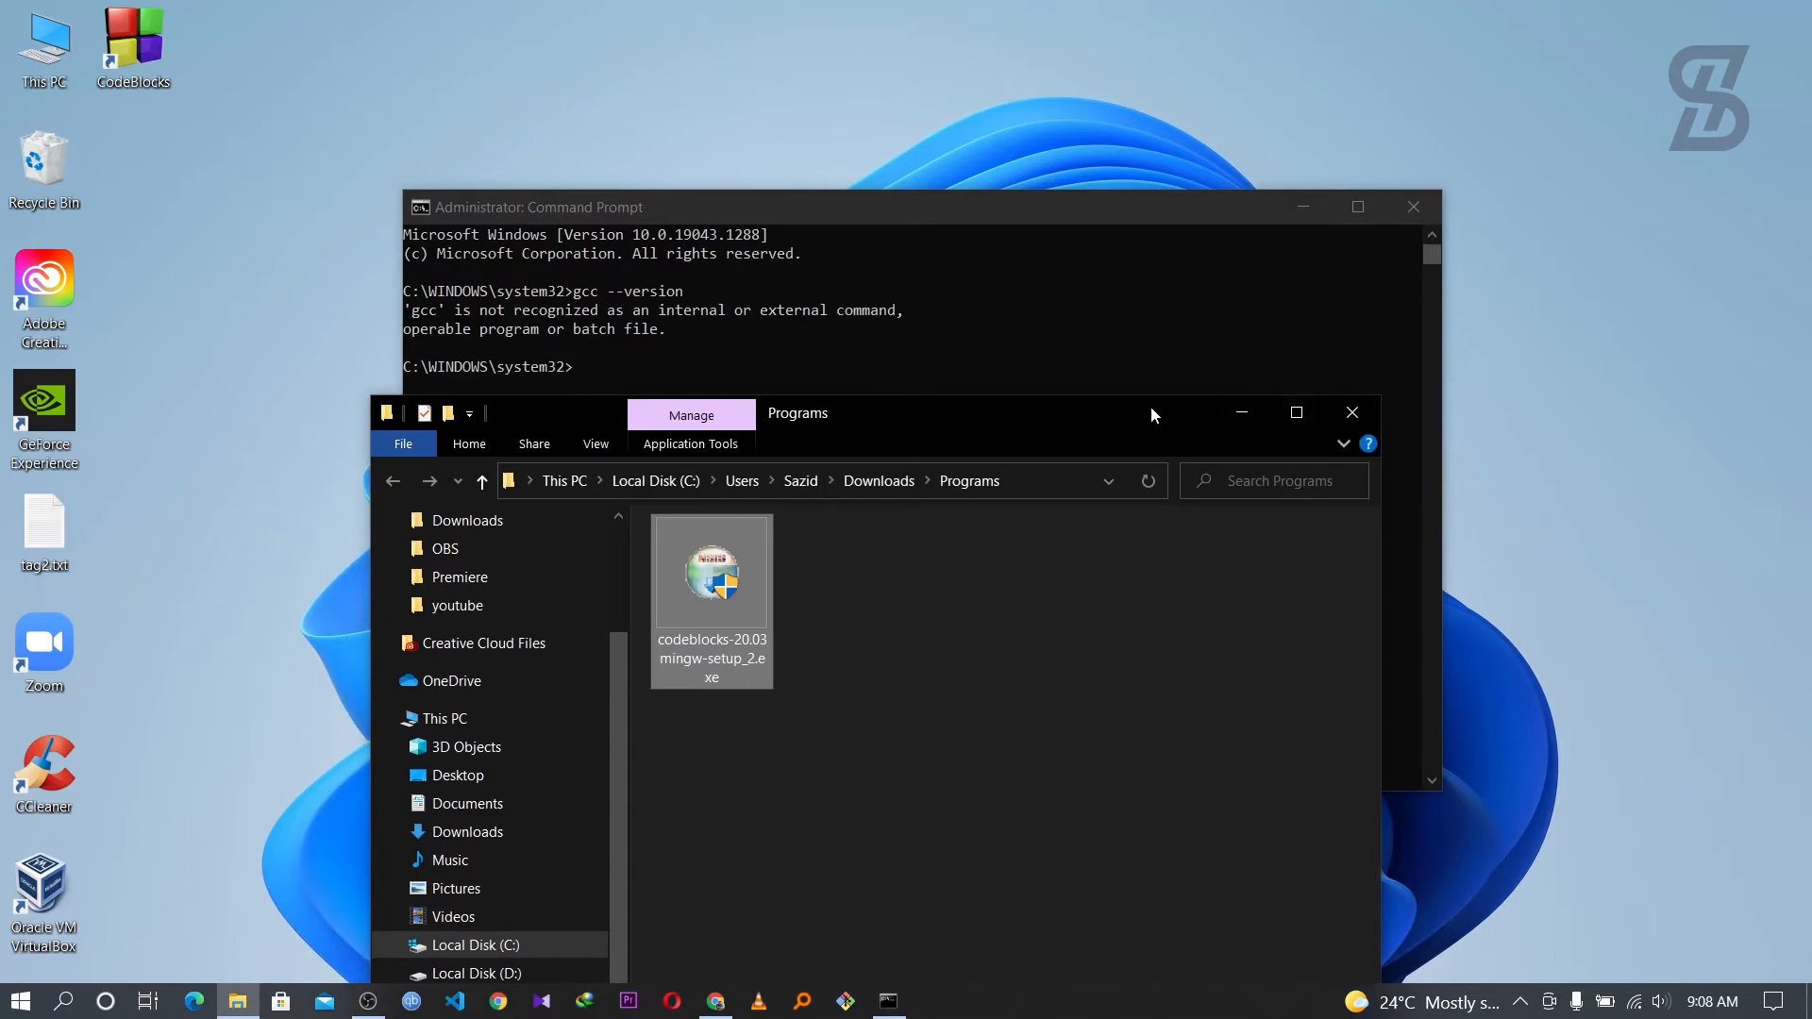
pyautogui.moveTo(1119, 404); pyautogui.dragTo(1042, 394)
pyautogui.click(1219, 412)
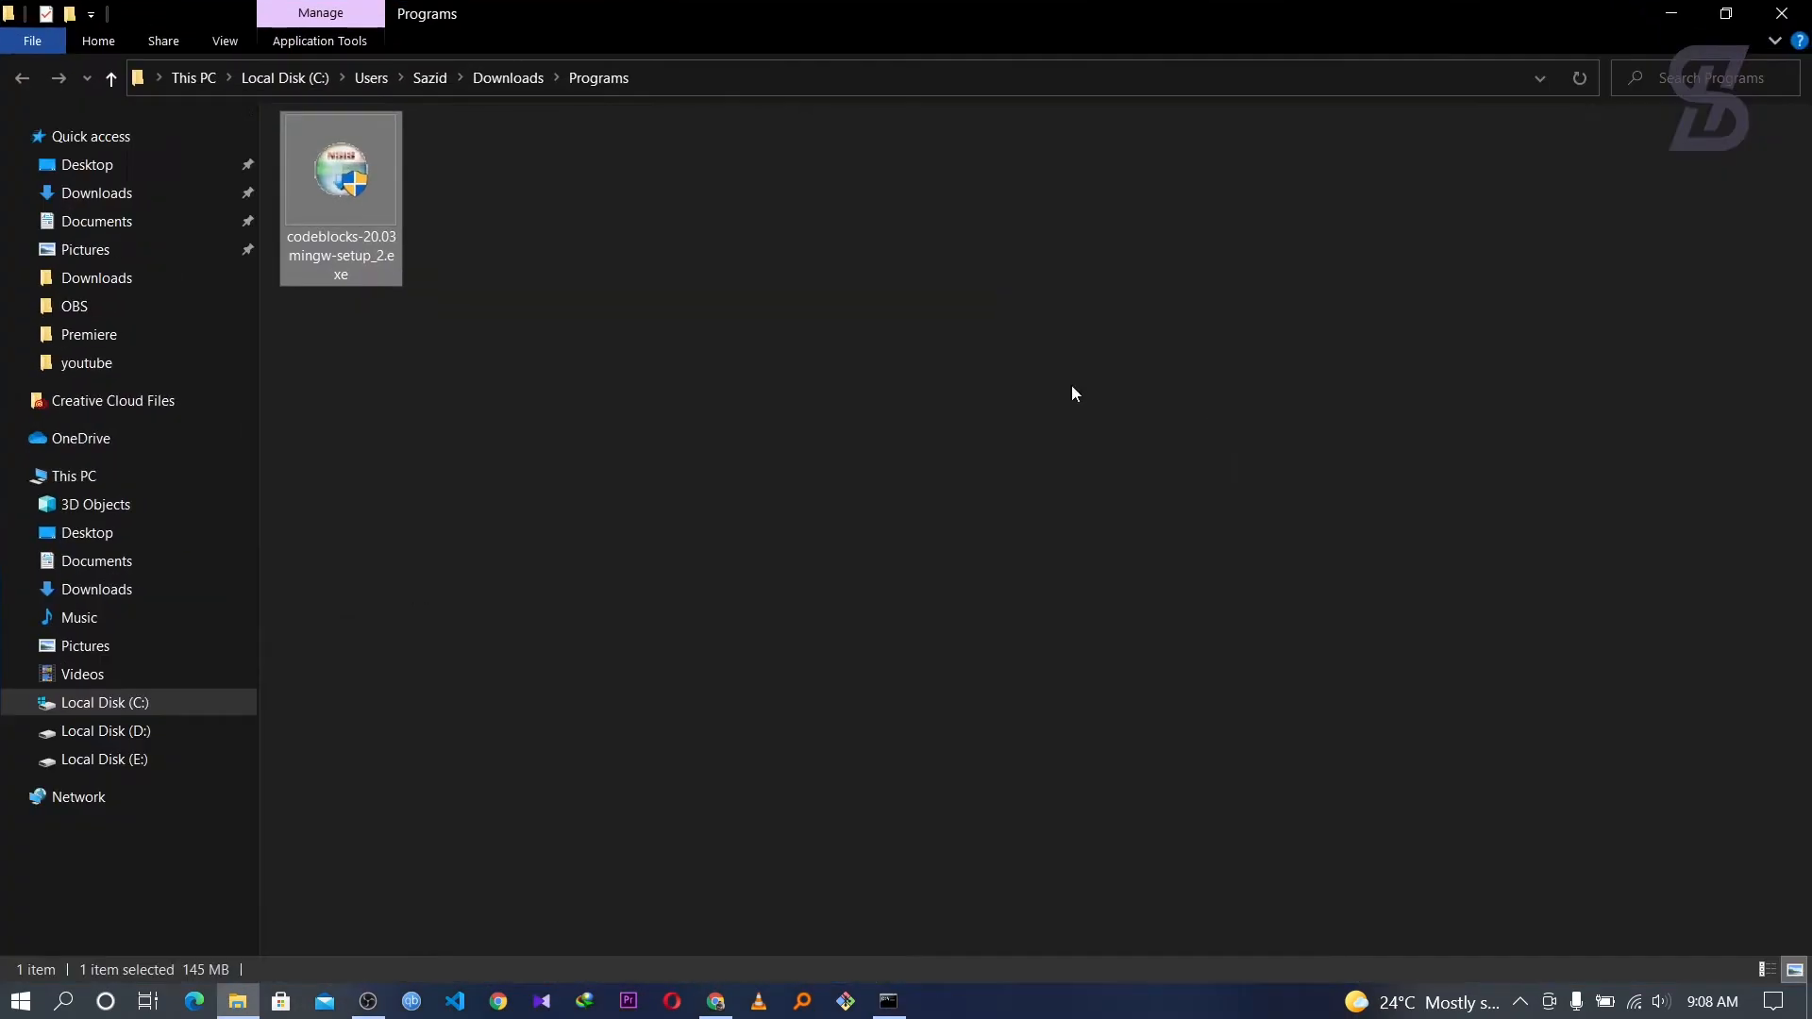
pyautogui.click(104, 703)
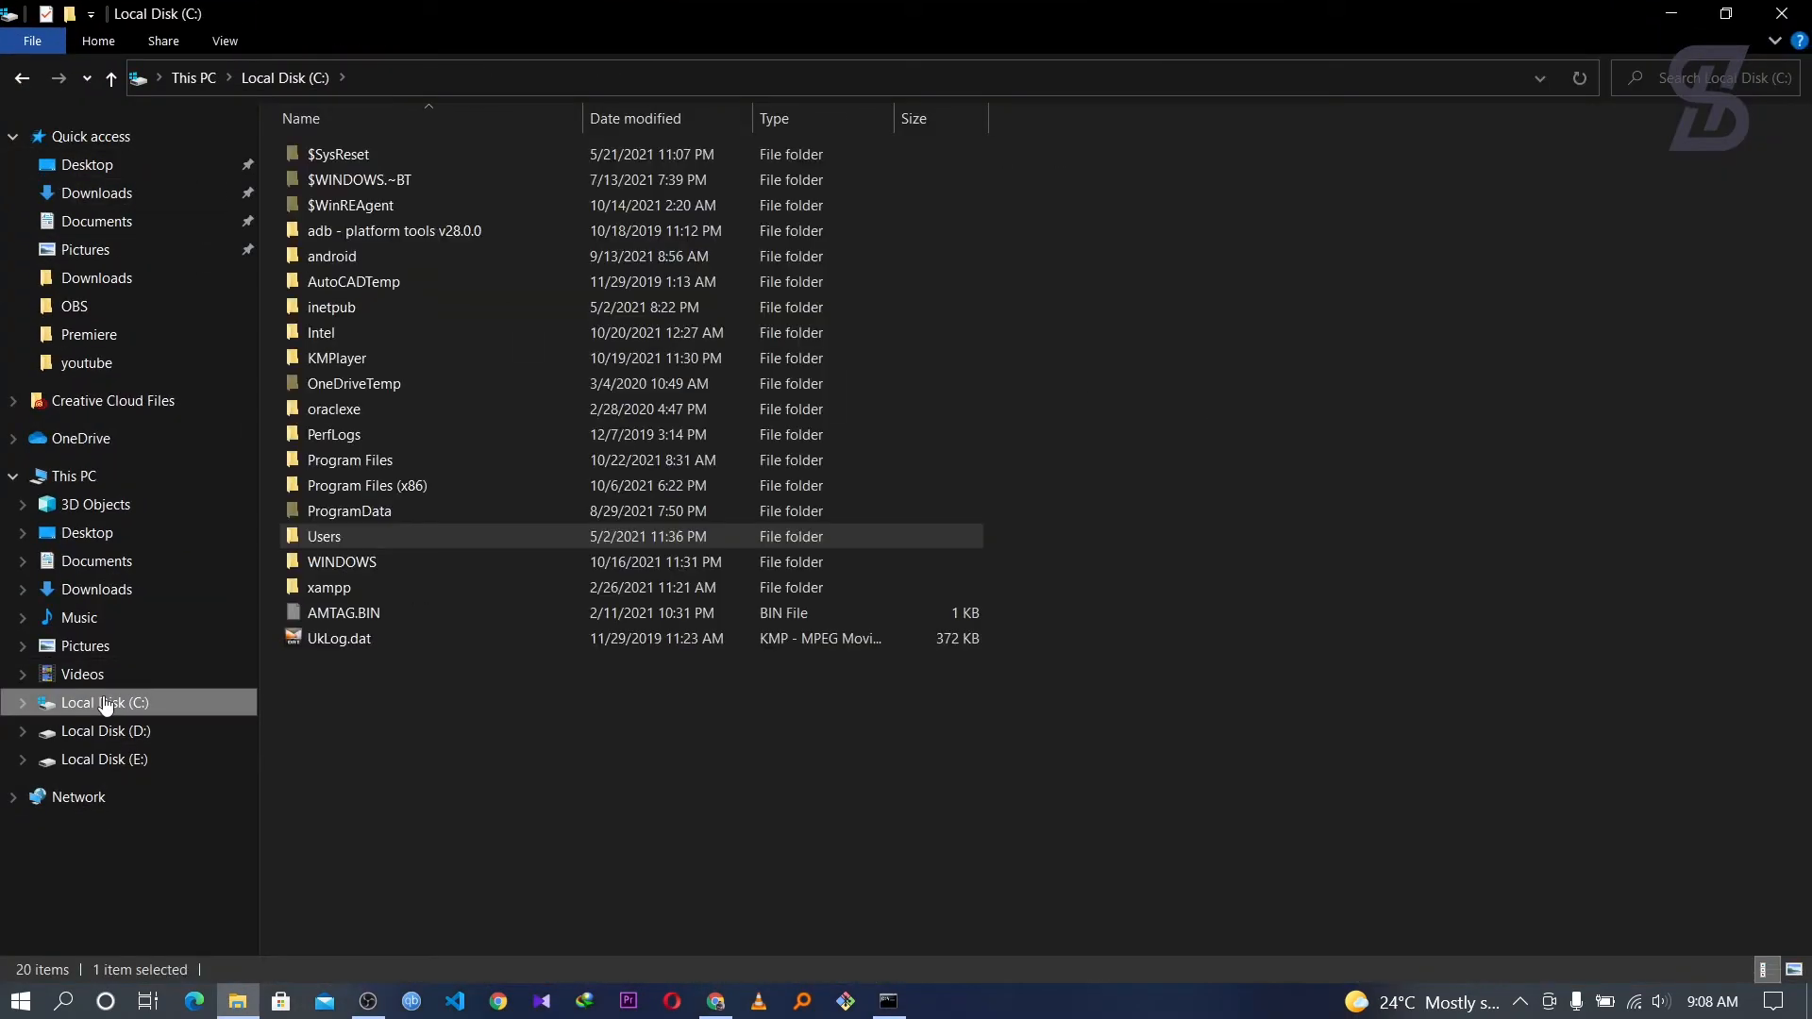
pyautogui.doubleClick(353, 460)
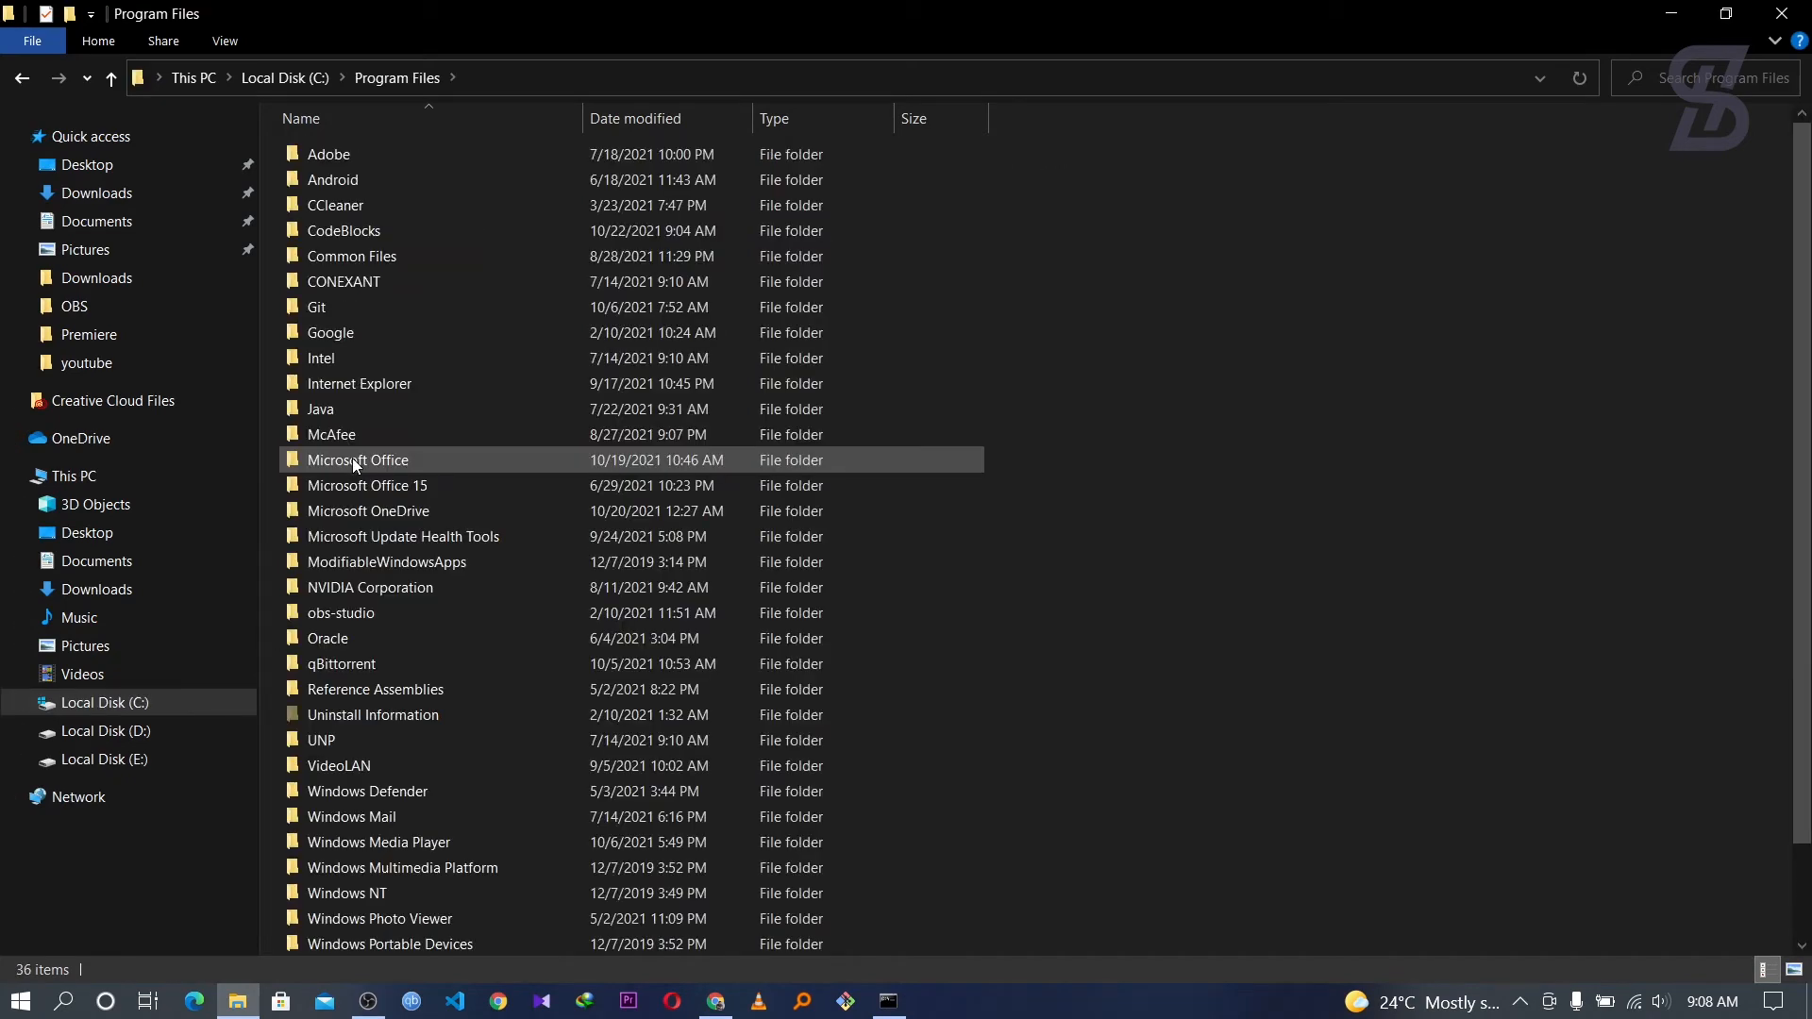
pyautogui.doubleClick(354, 230)
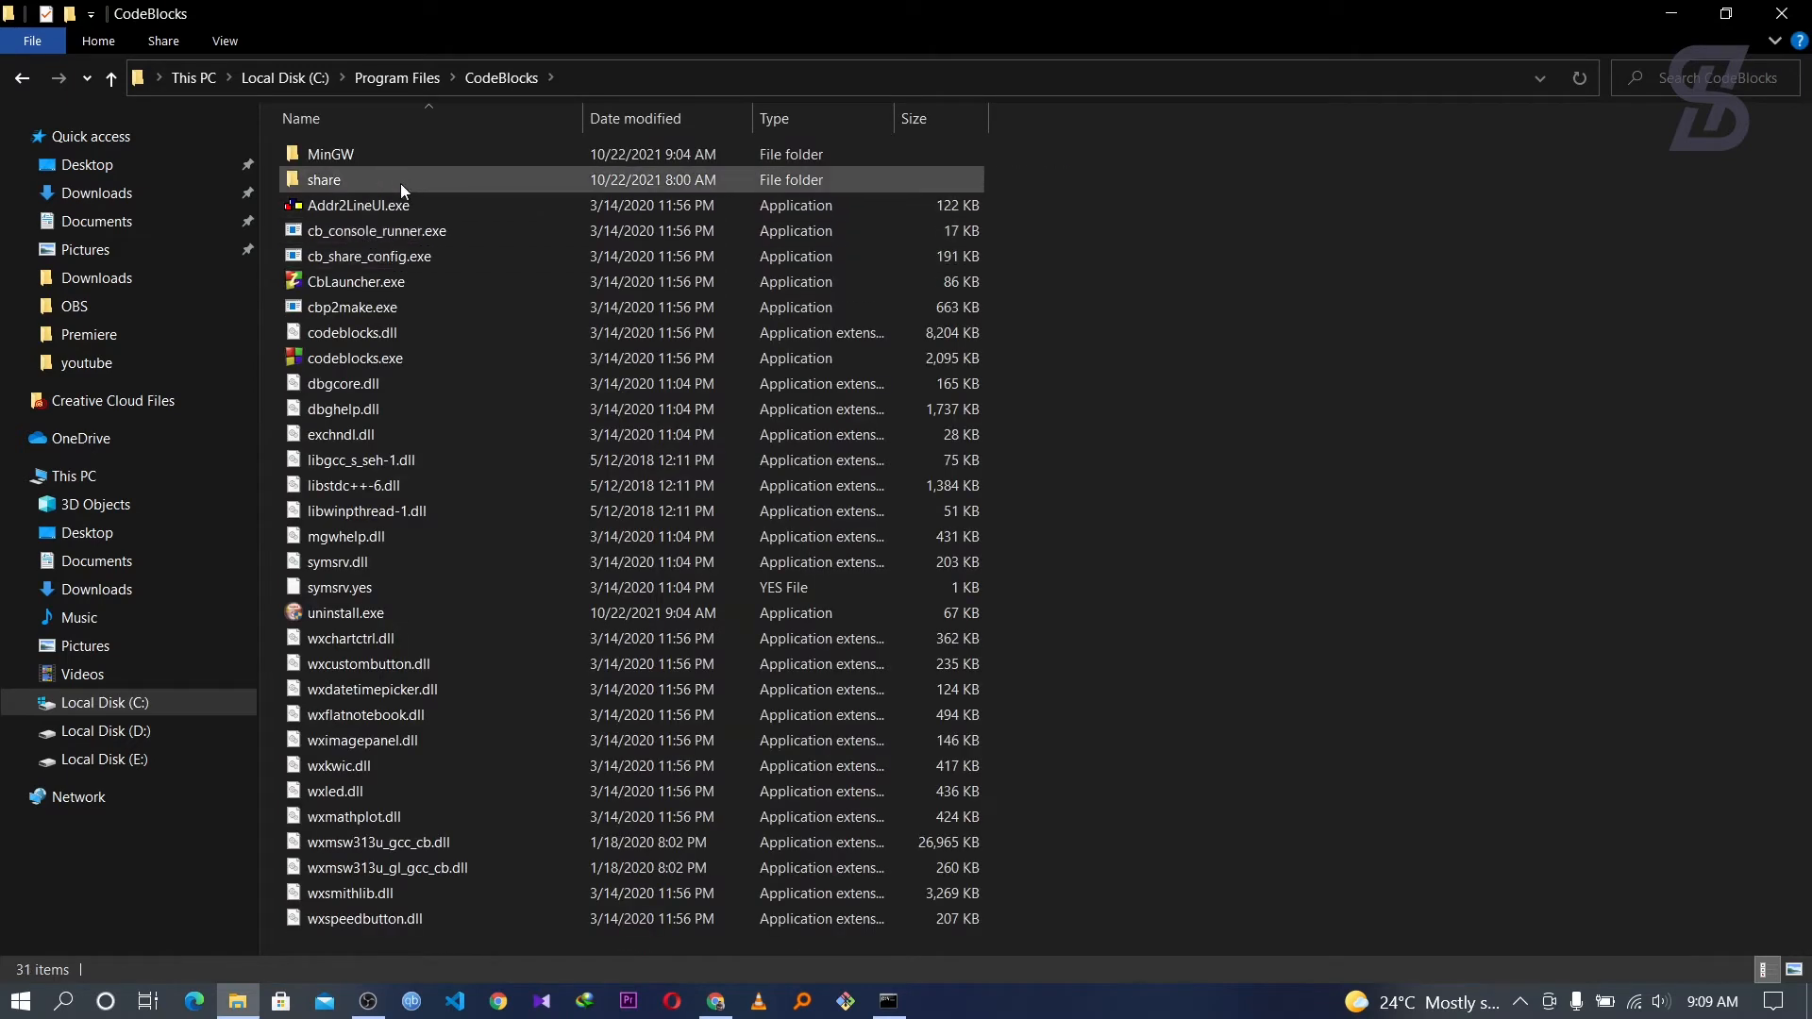
pyautogui.doubleClick(344, 155)
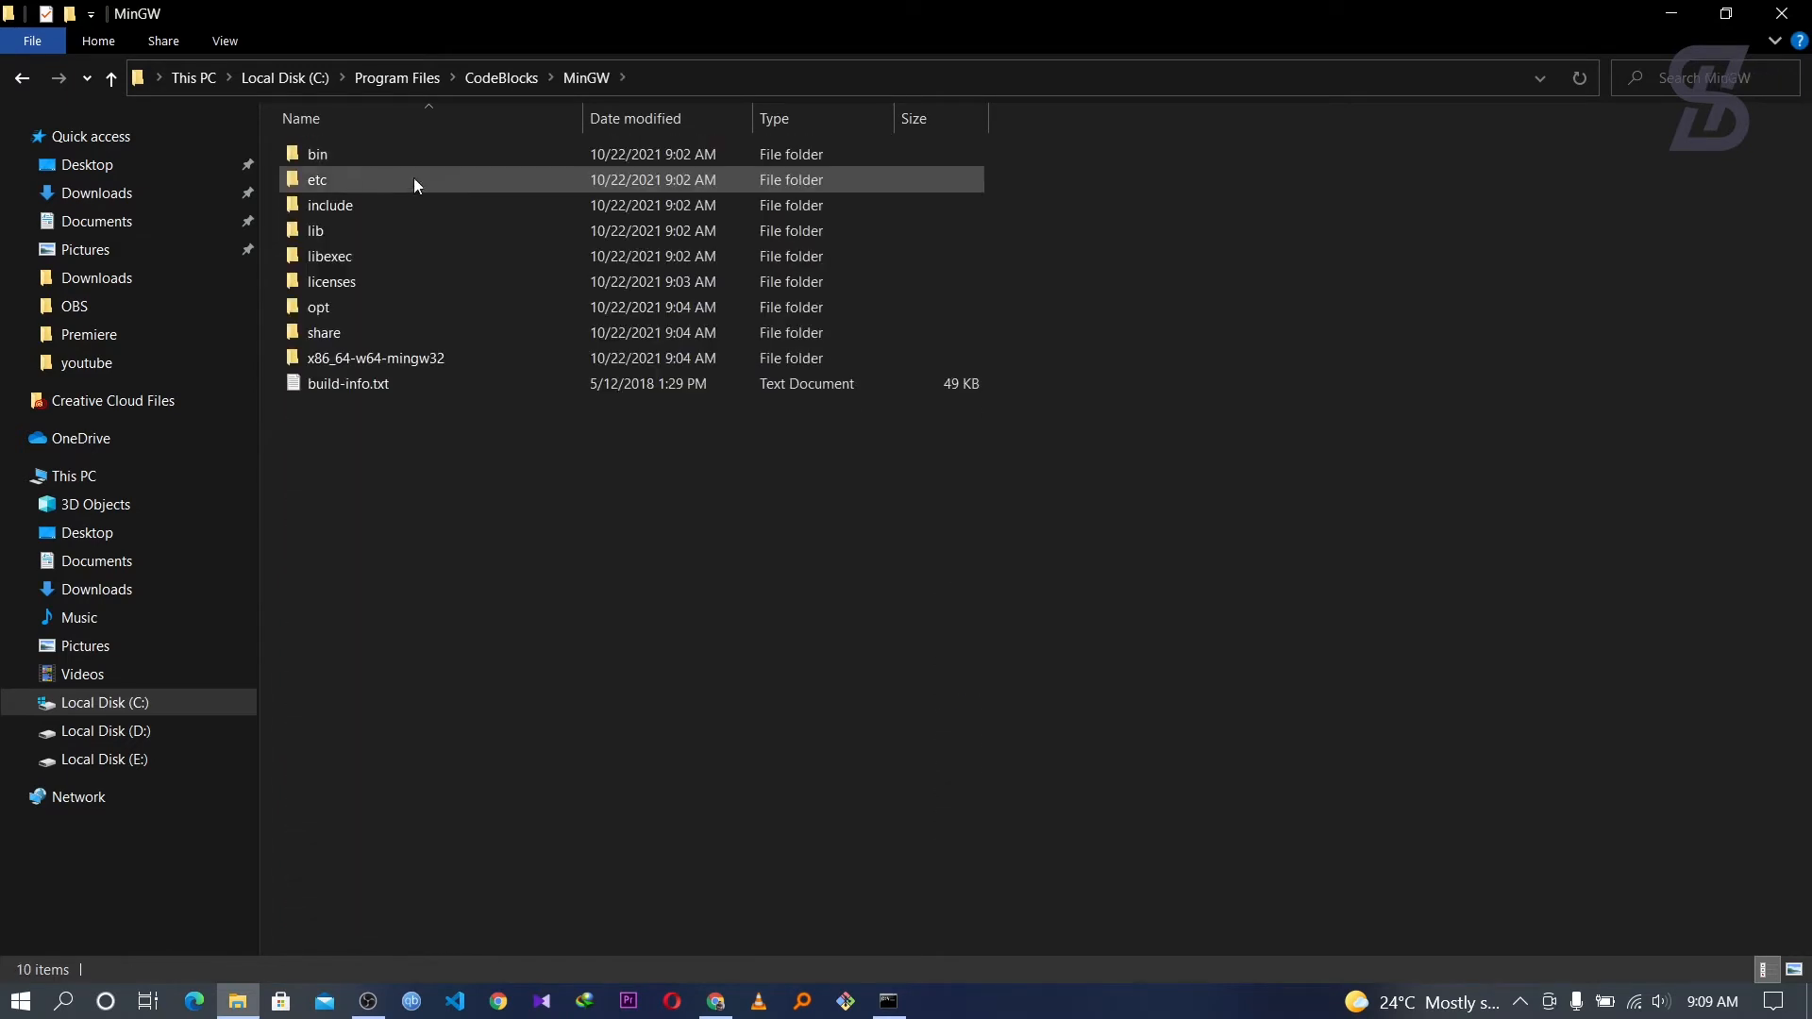
pyautogui.doubleClick(331, 157)
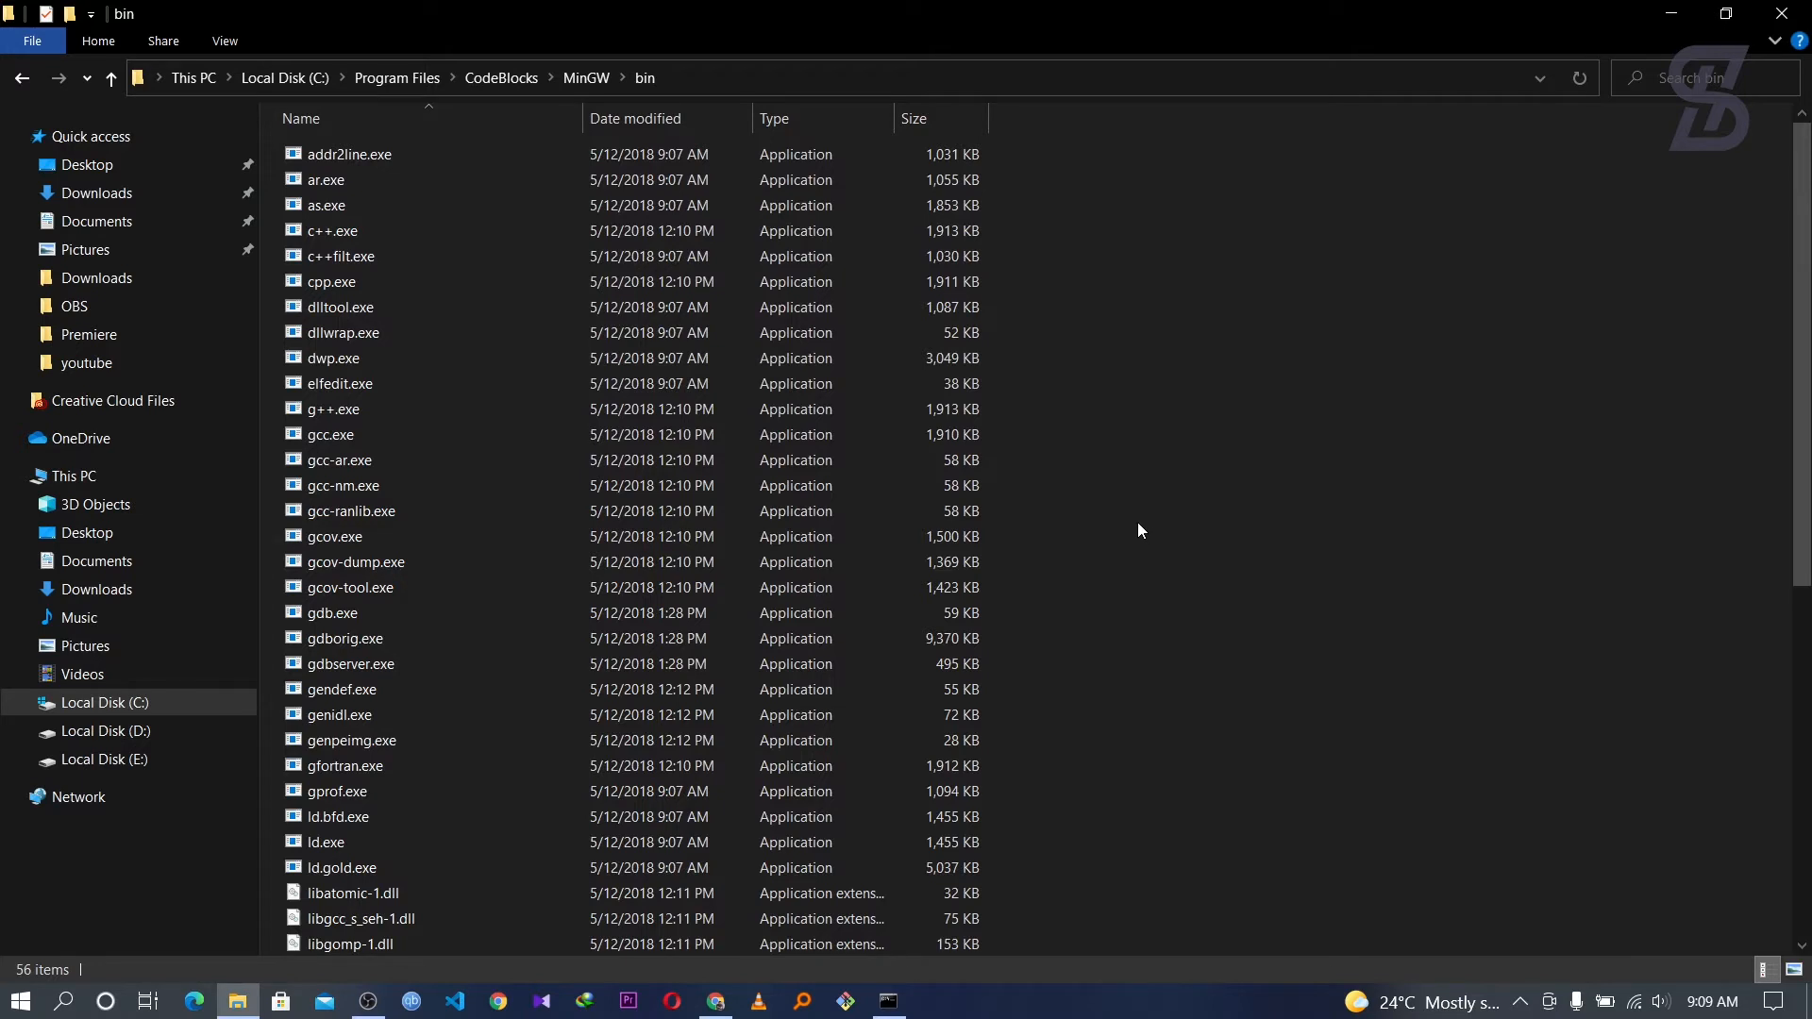
# Launch cmd from the MinGW bin folder's path so that Command Prompt starts in that directory.
pyautogui.click(792, 79)
pyautogui.click(793, 77)
pyautogui.press('BackSpace')
pyautogui.press('BackSpace')
pyautogui.press('BackSpace')
pyautogui.press('BackSpace')
pyautogui.press('BackSpace')
pyautogui.press('BackSpace')
pyautogui.press('BackSpace')
pyautogui.press('BackSpace')
pyautogui.press('BackSpace')
pyautogui.press('BackSpace')
pyautogui.press('BackSpace')
pyautogui.press('BackSpace')
pyautogui.press('BackSpace')
pyautogui.press('BackSpace')
pyautogui.press('BackSpace')
pyautogui.press('BackSpace')
pyautogui.press('BackSpace')
pyautogui.press('BackSpace')
pyautogui.press('BackSpace')
pyautogui.press('BackSpace')
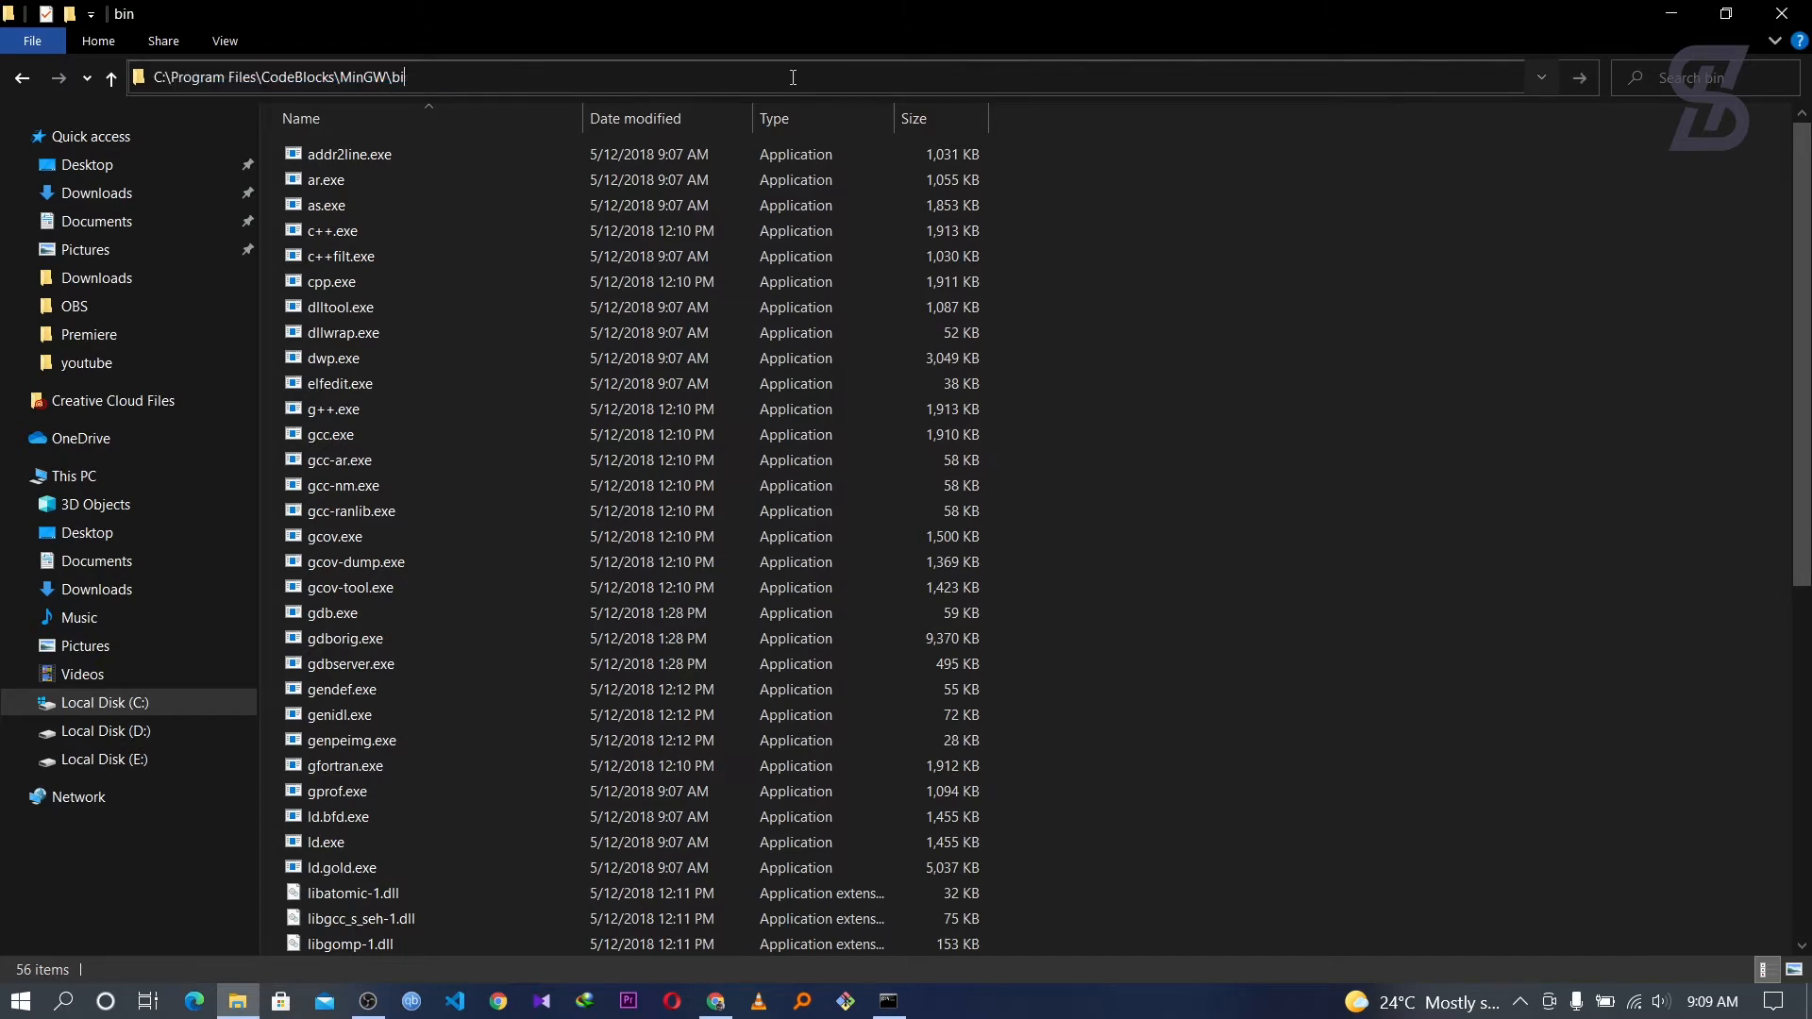
pyautogui.write('cm')
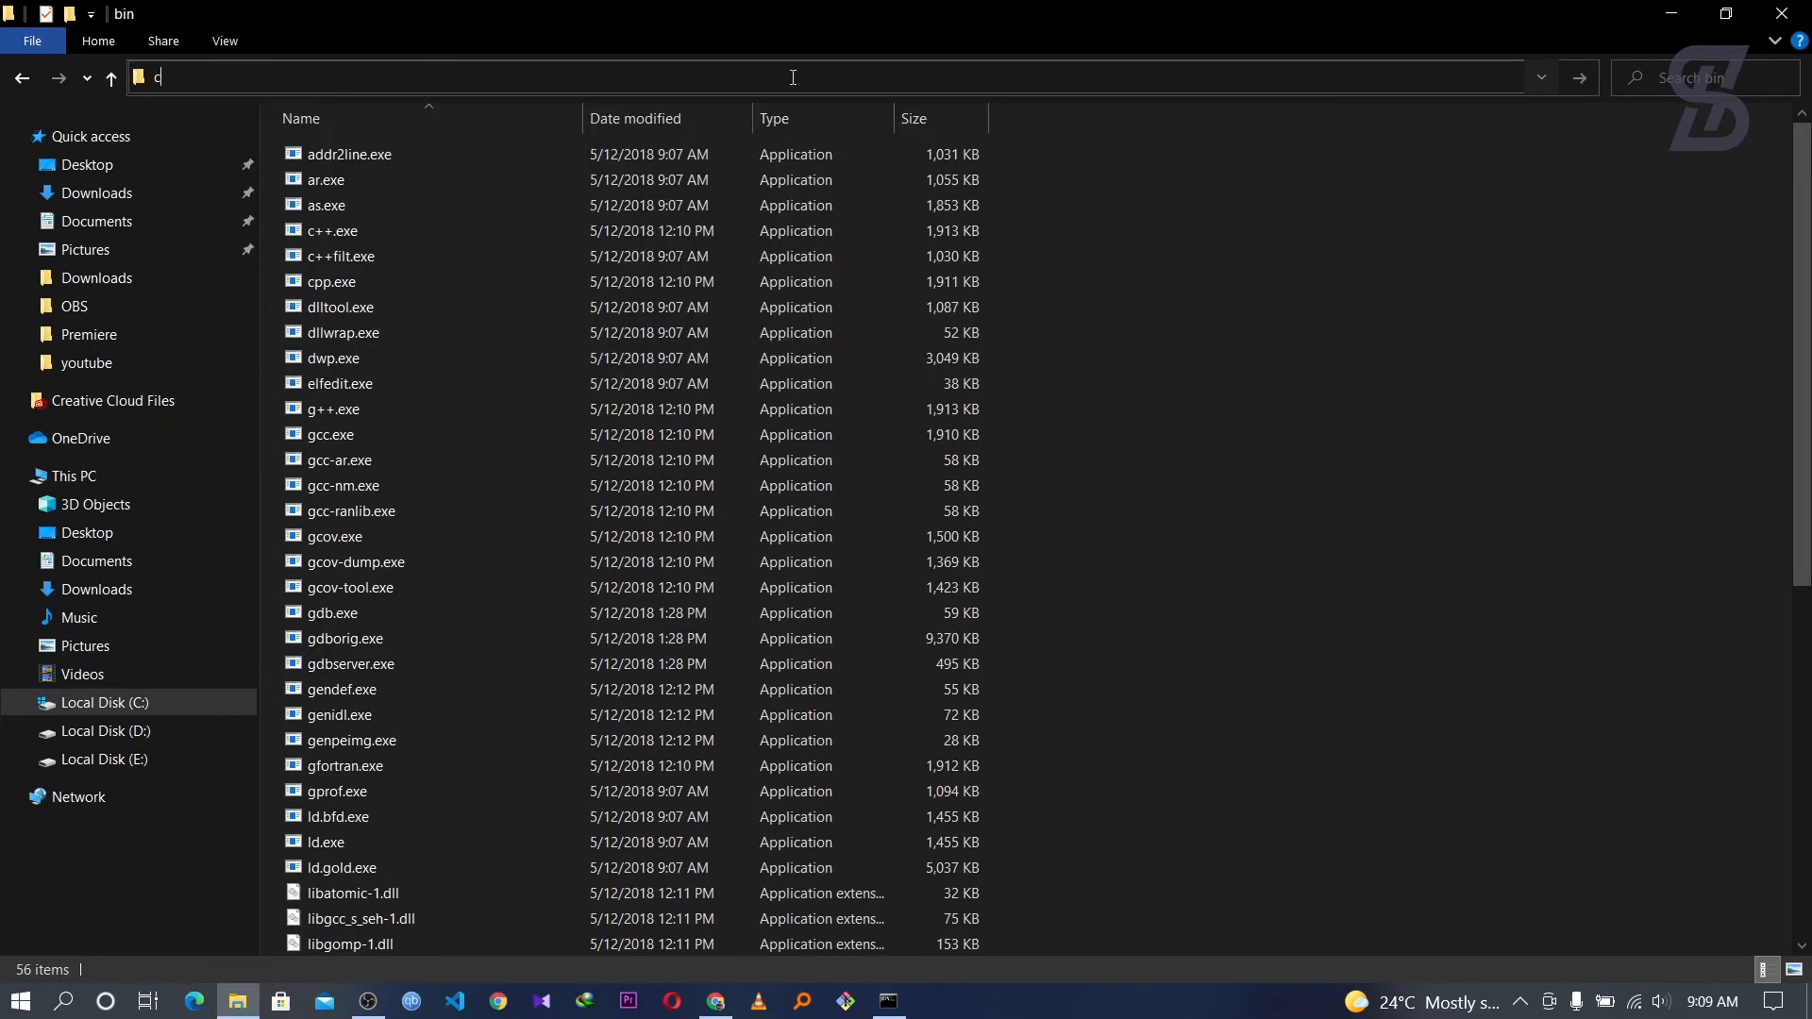
pyautogui.write('d')
pyautogui.press('Return')
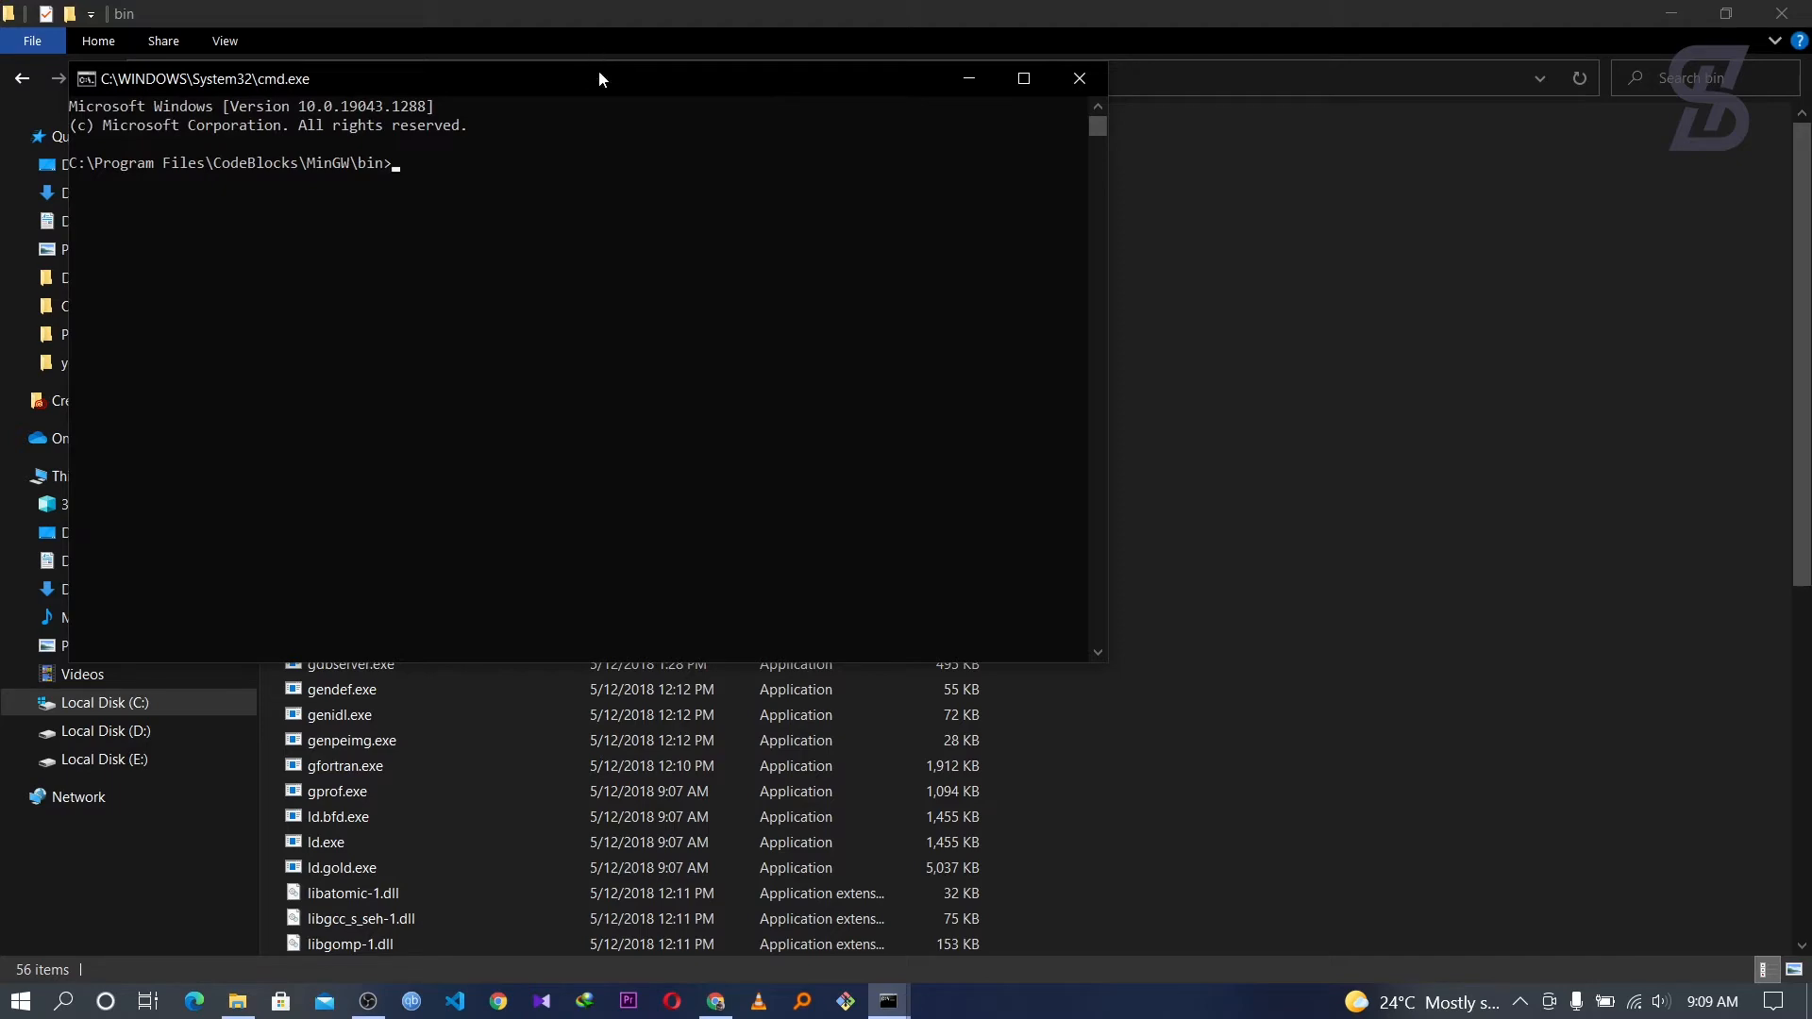
# Check the compiler from the MinGW bin folder with gcc --version, and close that Command Prompt window.
pyautogui.moveTo(599, 78); pyautogui.dragTo(1096, 319)
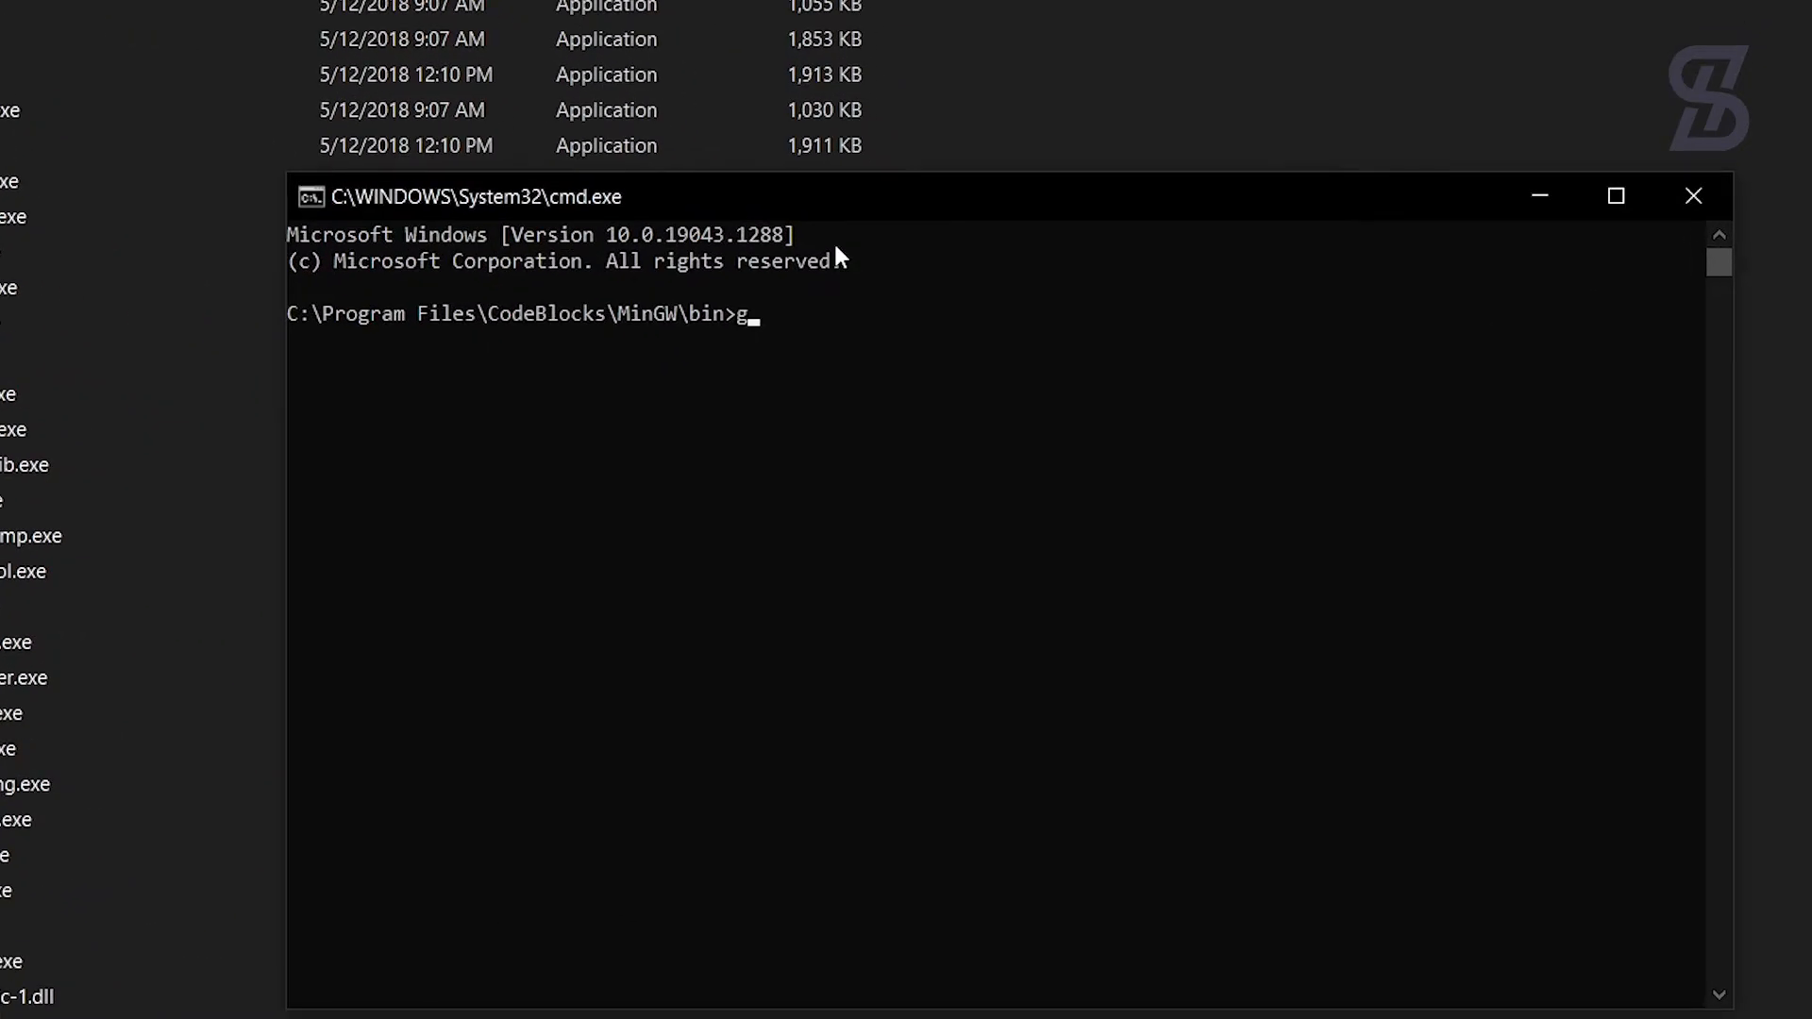
pyautogui.write('gcc --version')
pyautogui.press('Return')
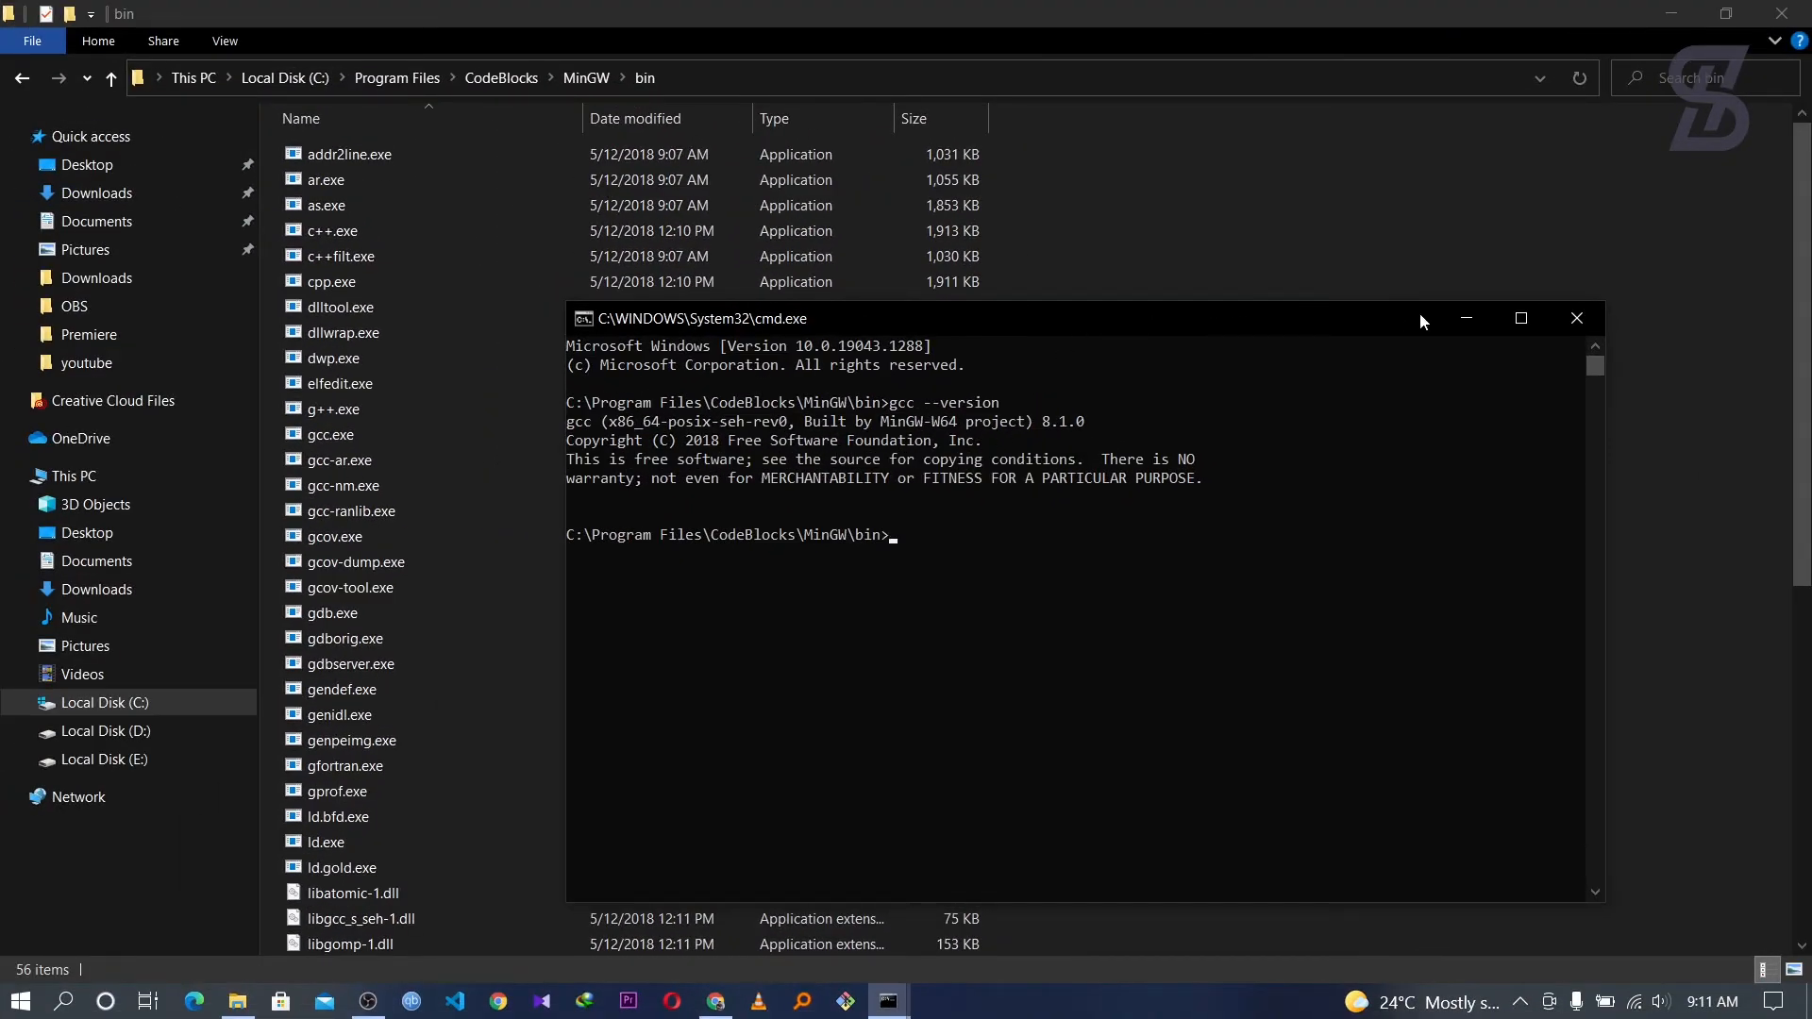
pyautogui.click(1576, 319)
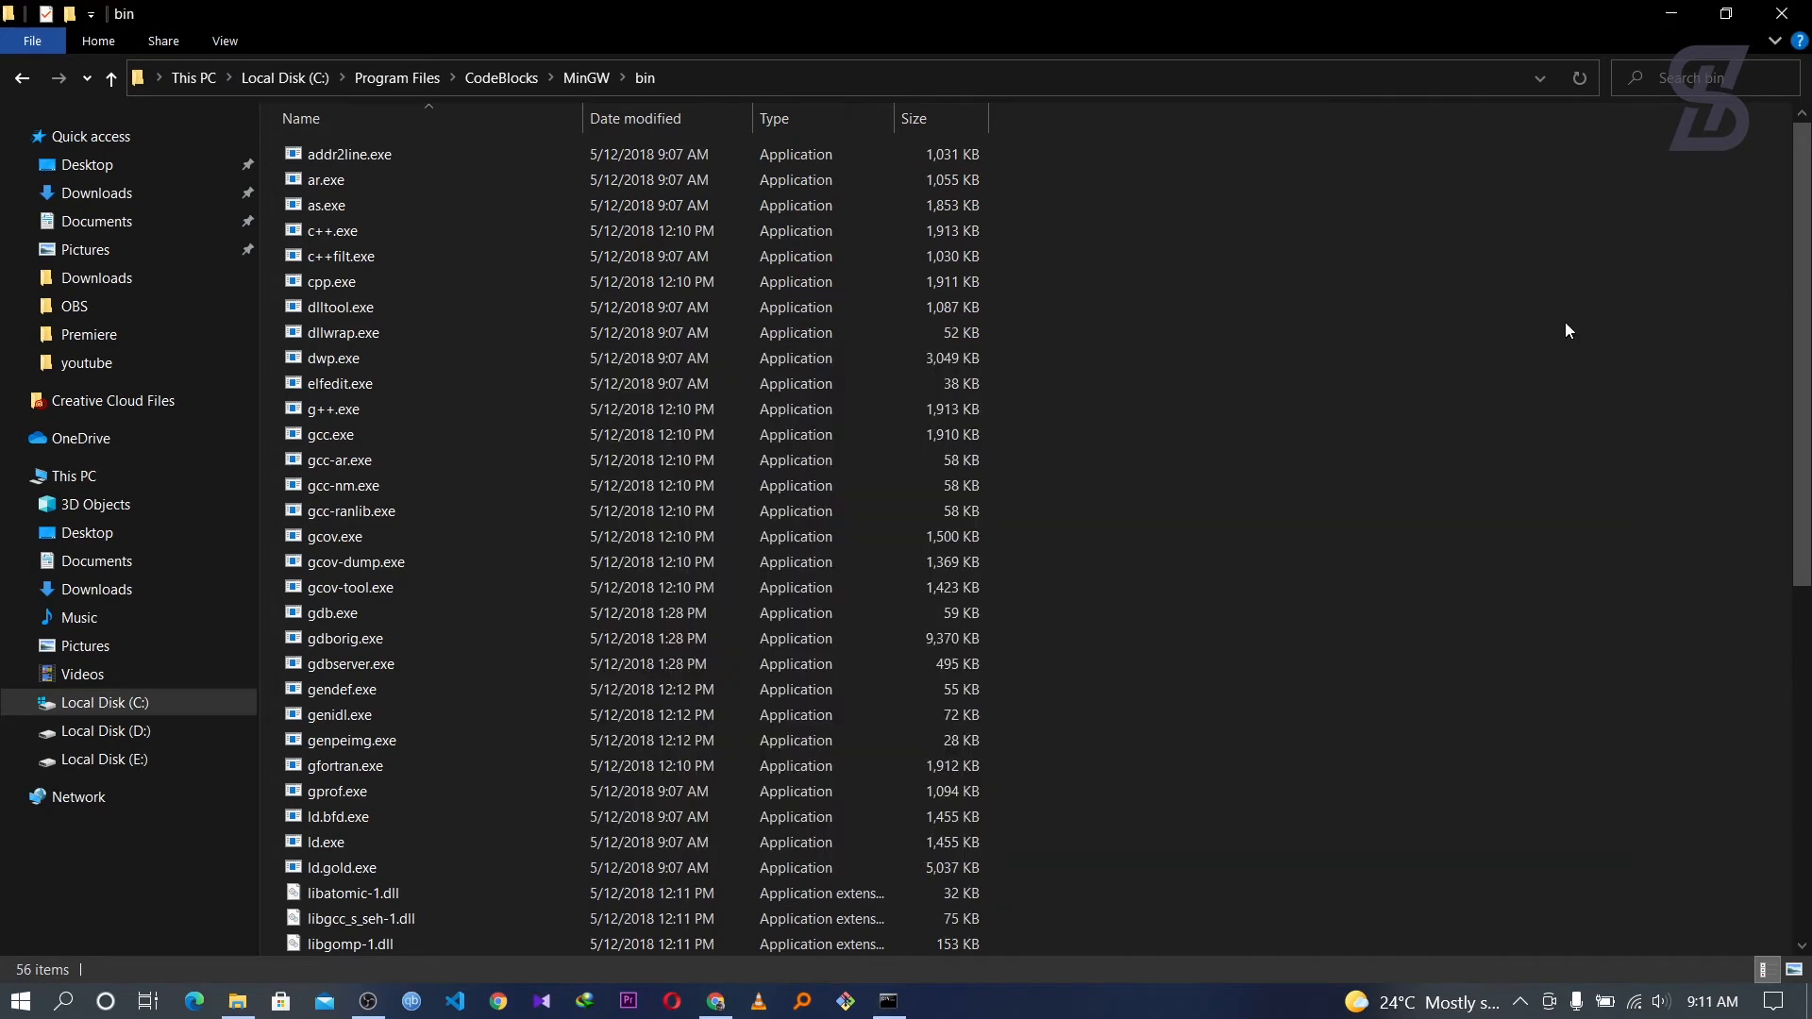
# Copy the folder path C:\Program Files\CodeBlocks\MinGW\bin, and close File Explorer and the administrator Command Prompt.
pyautogui.click(804, 80)
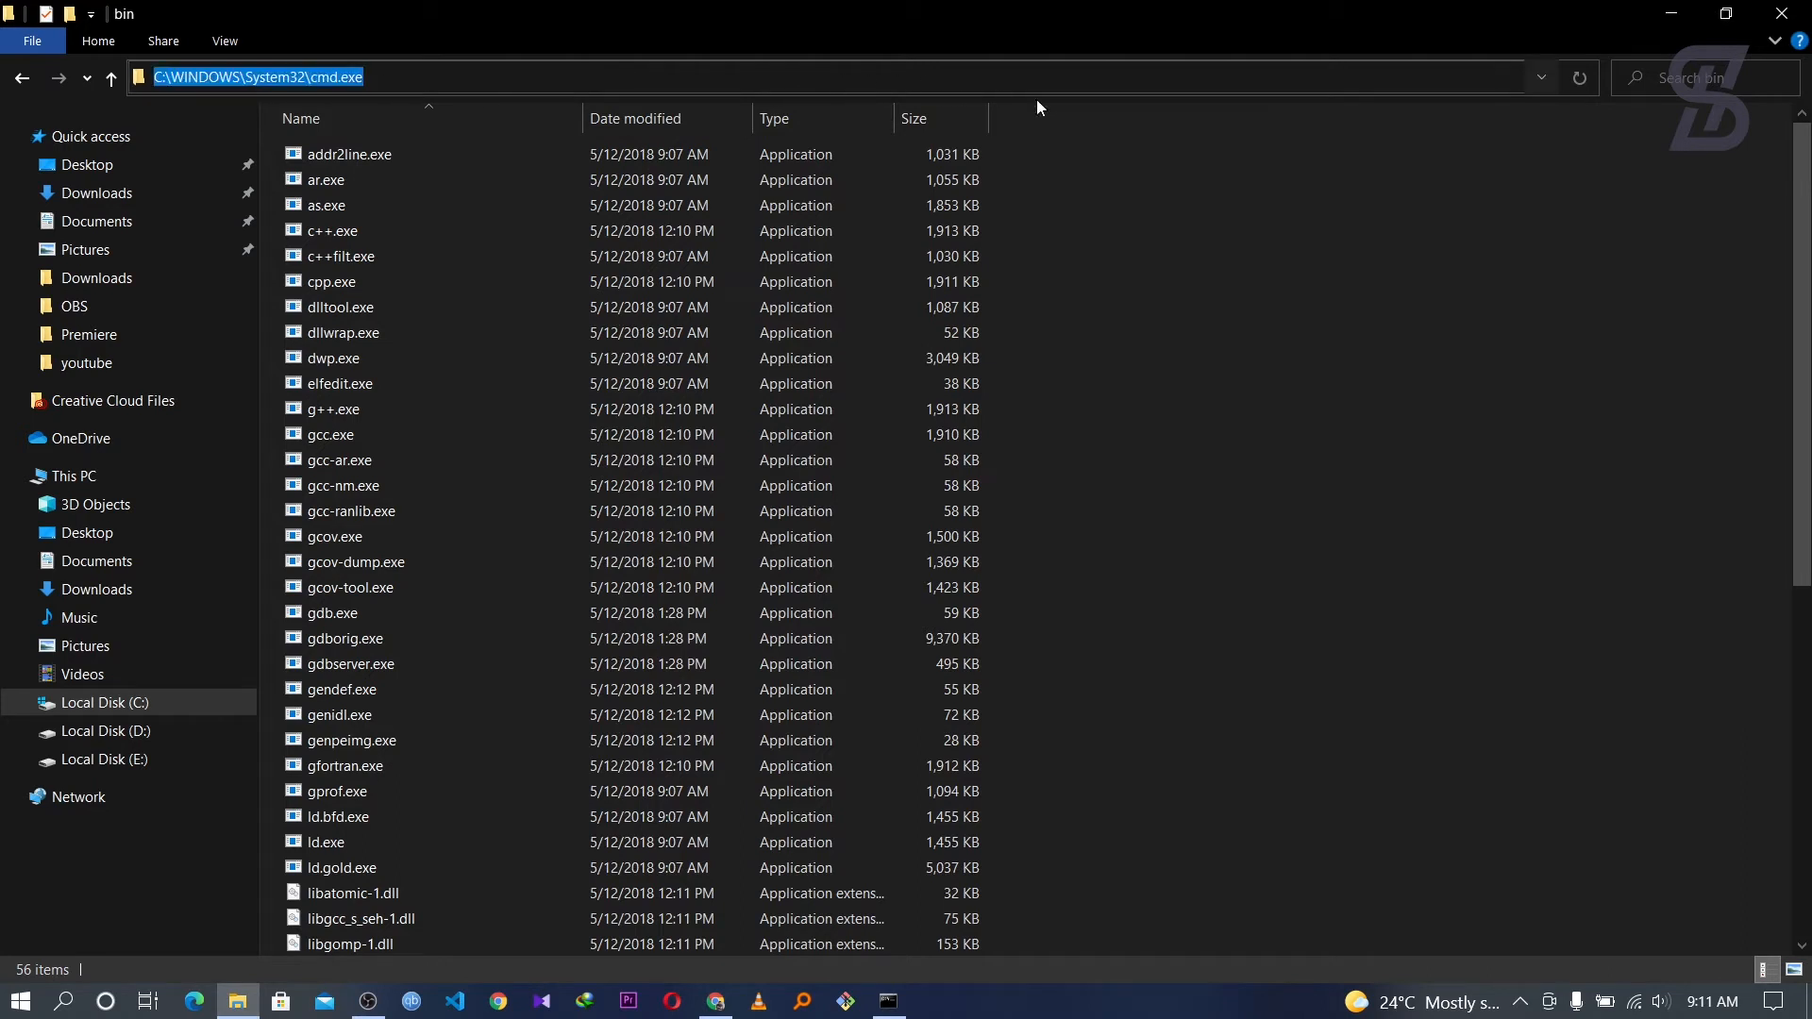
pyautogui.press('Escape')
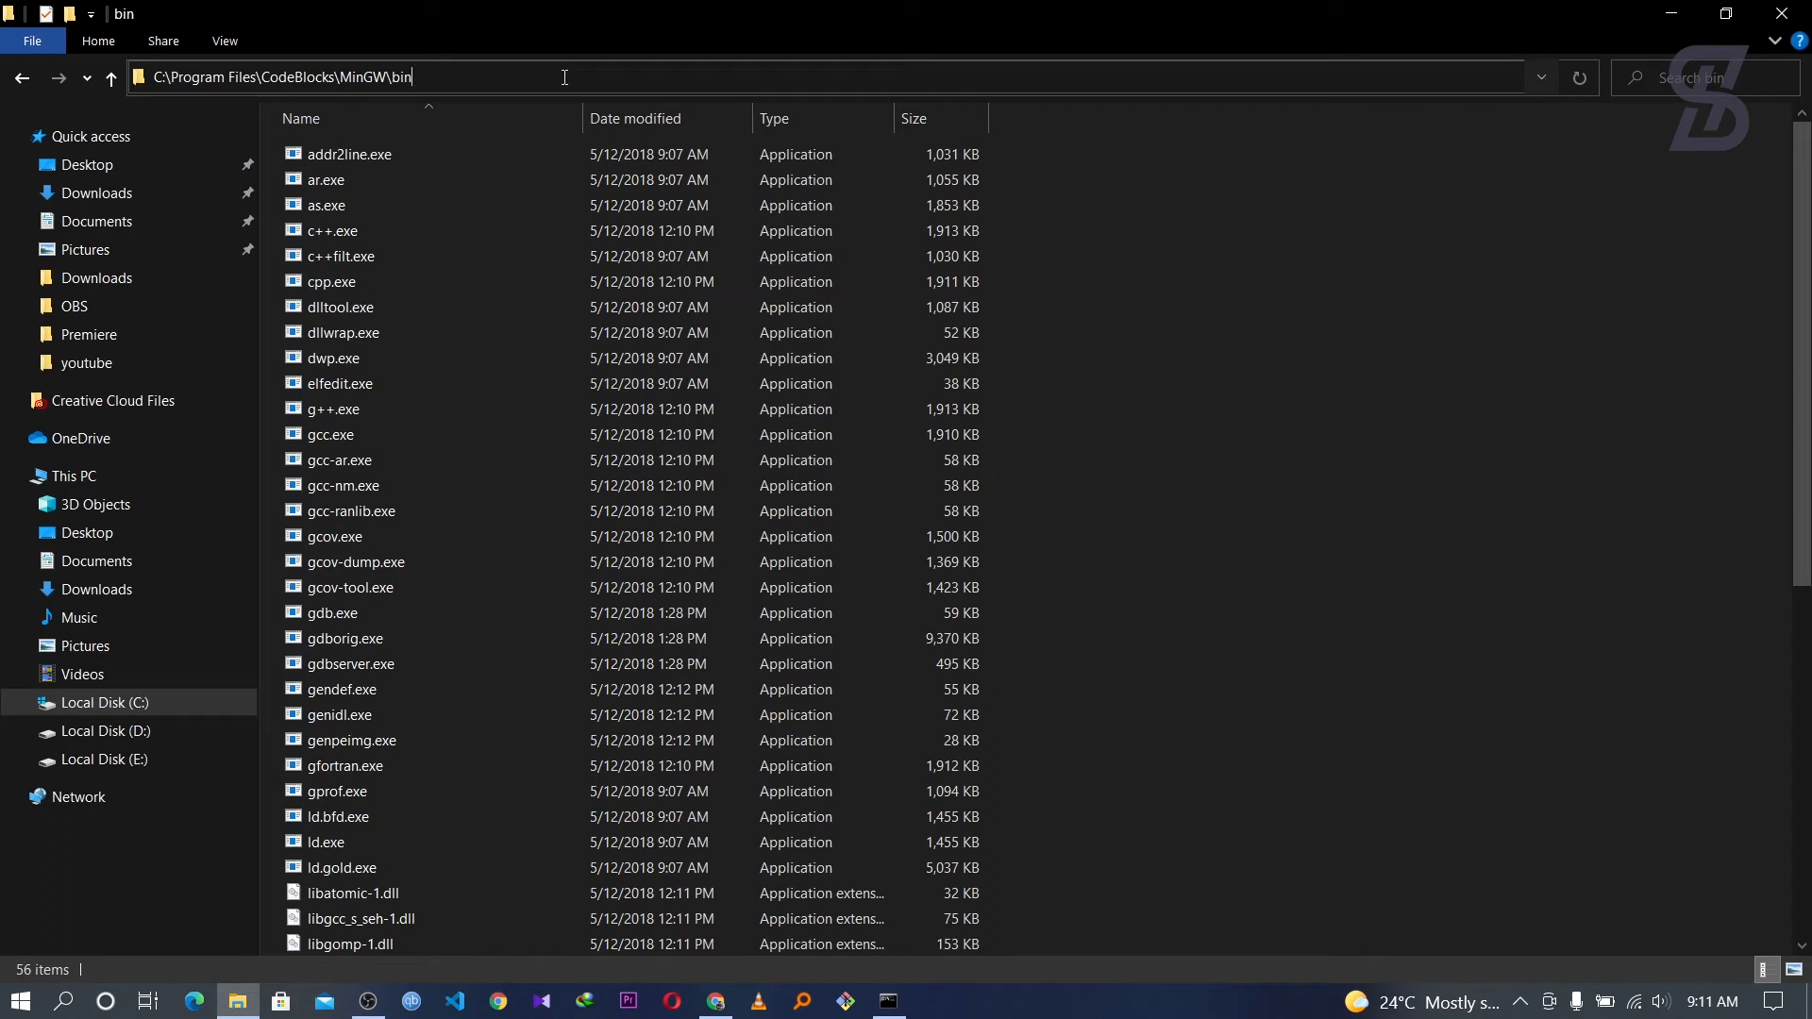
pyautogui.moveTo(433, 72); pyautogui.dragTo(150, 73)
pyautogui.rightClick(183, 76)
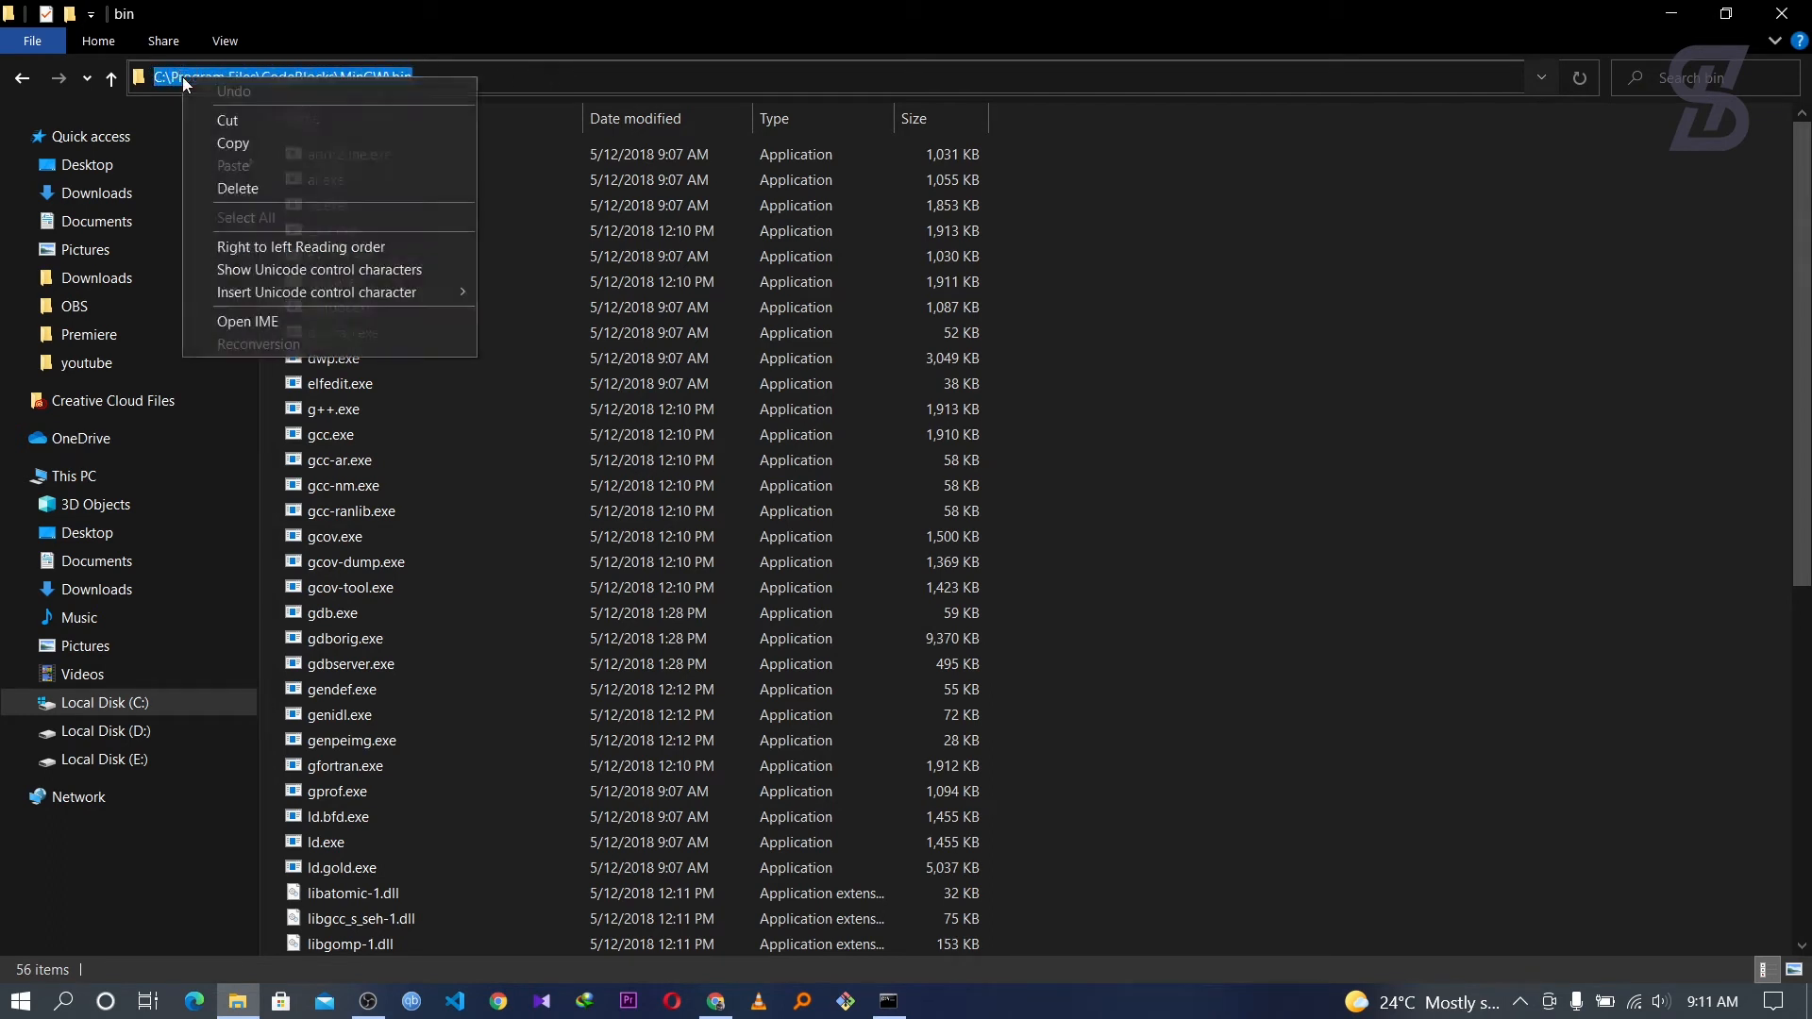
pyautogui.click(225, 141)
pyautogui.click(1786, 14)
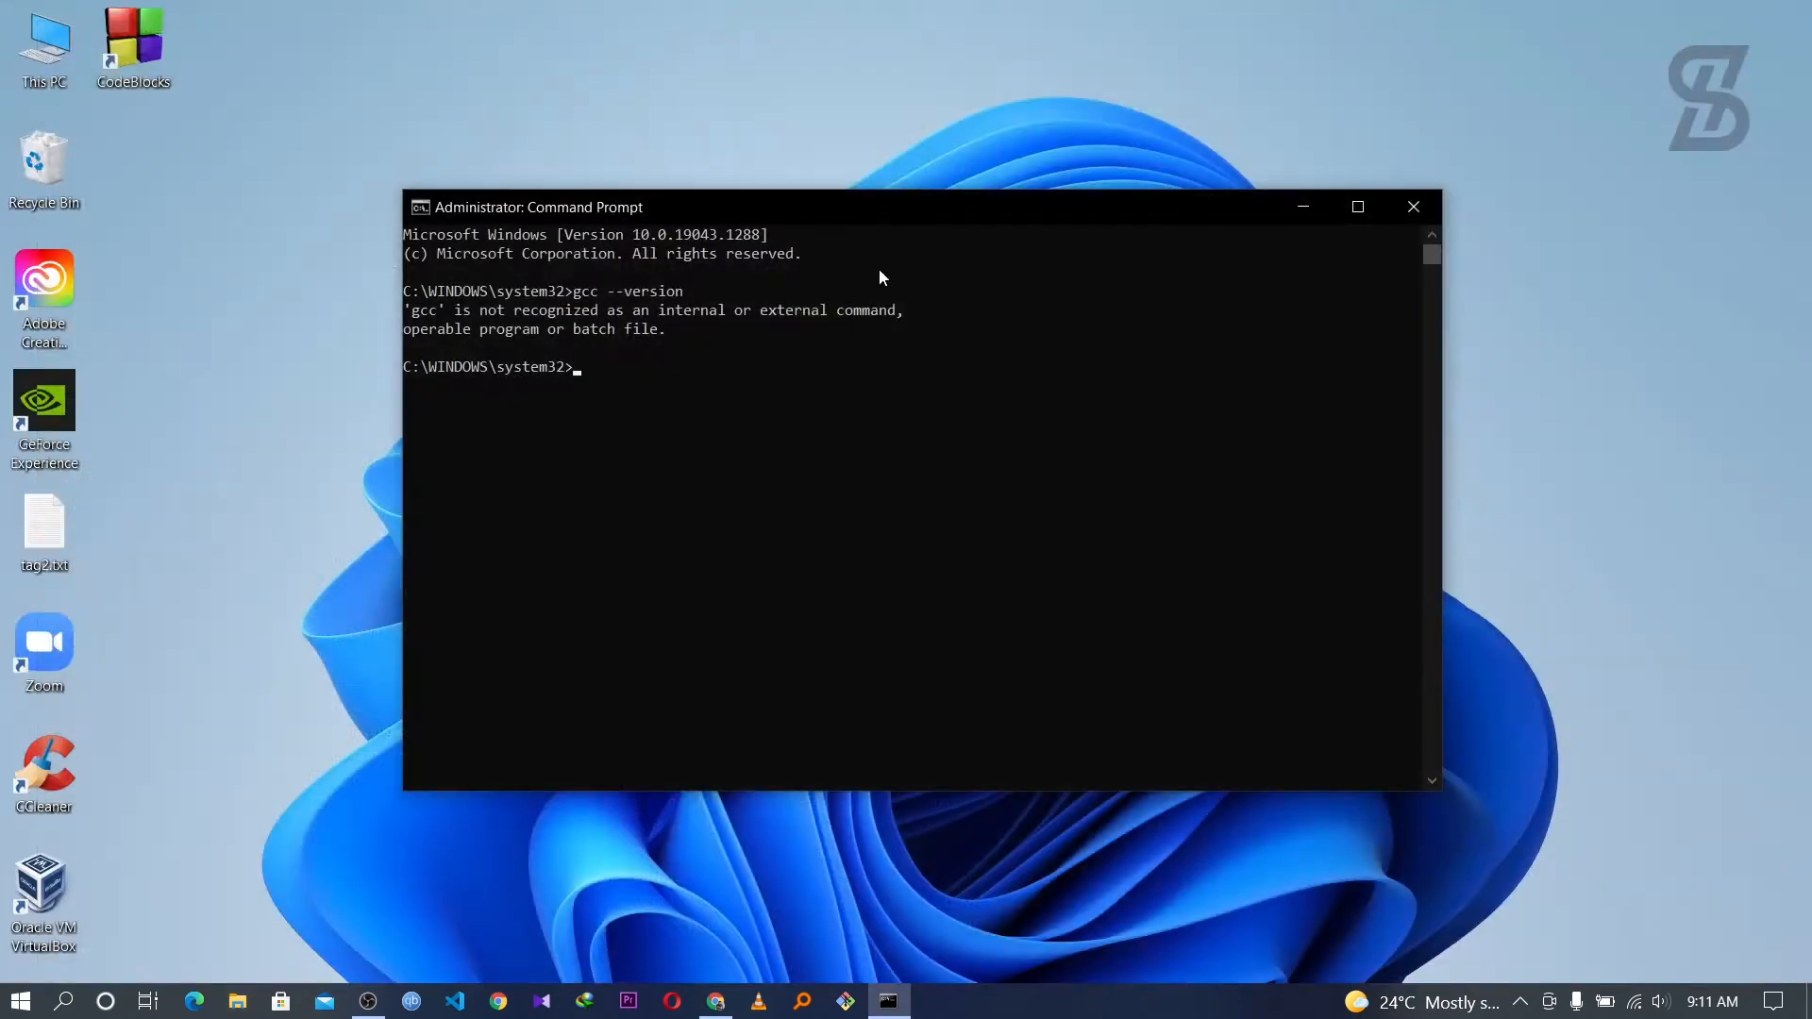
pyautogui.click(1414, 207)
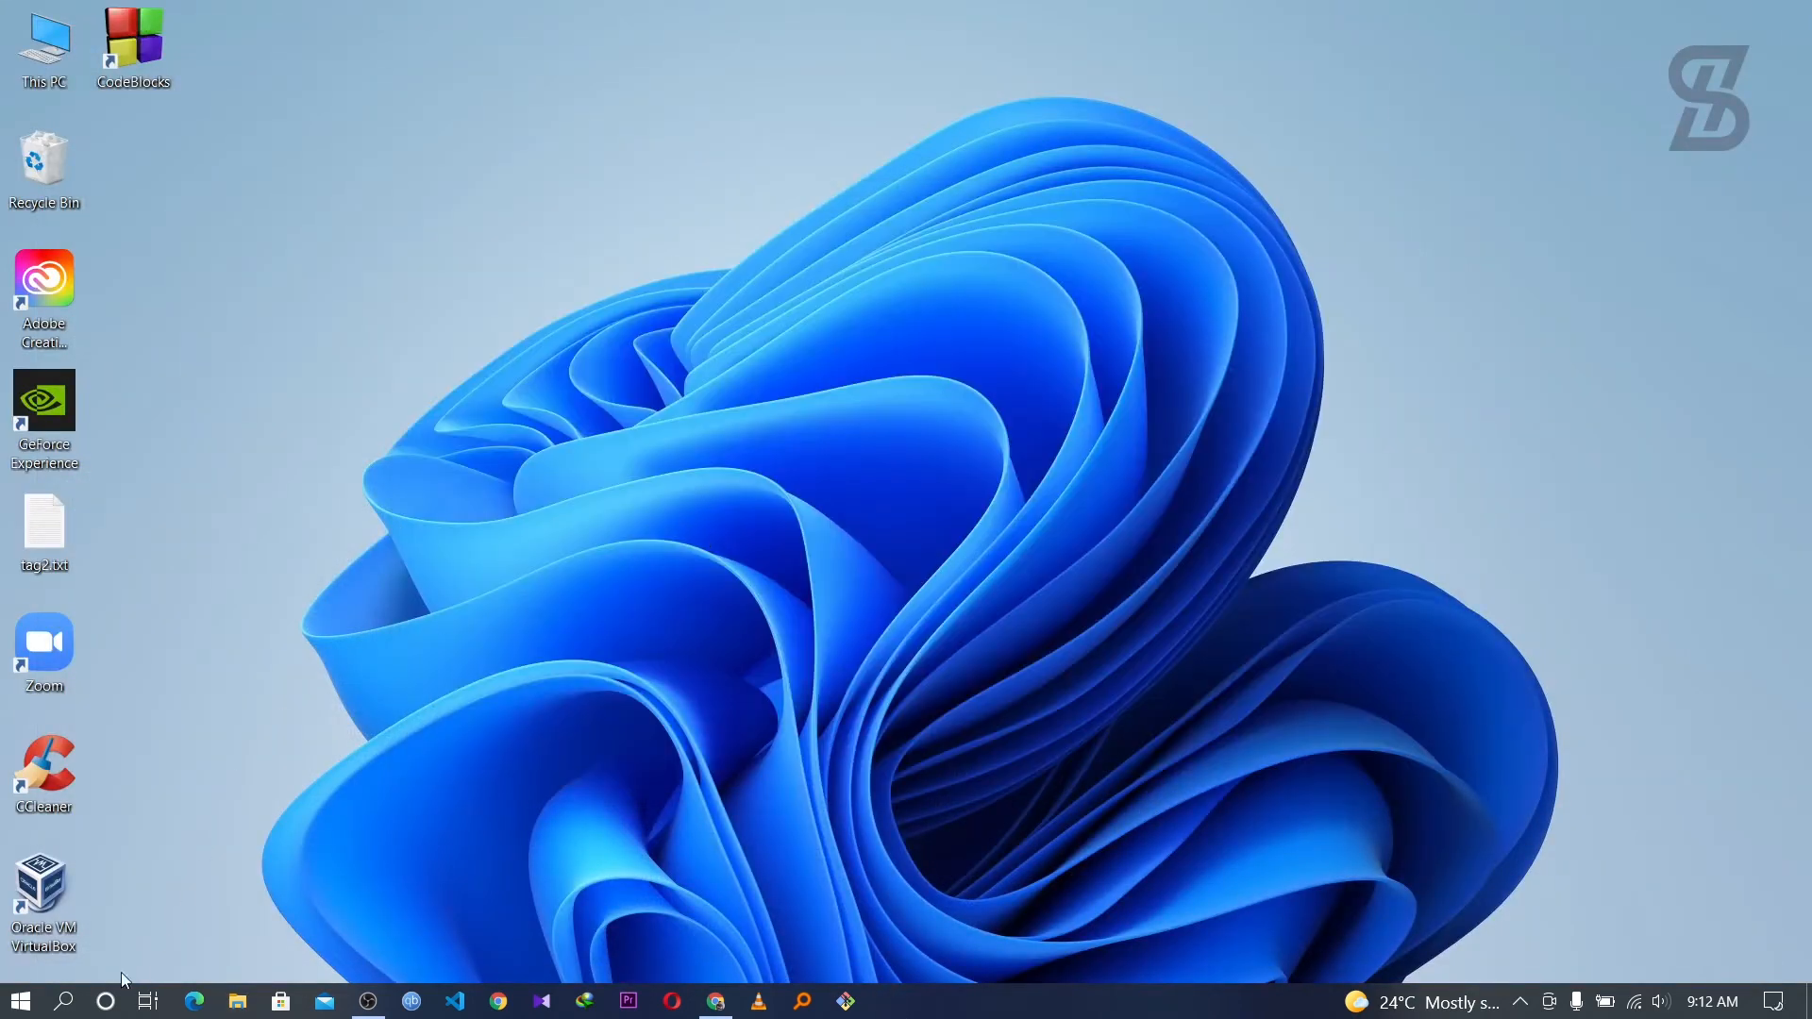
# Search Windows for "envi", open the system environment variables settings and bring up the Environment Variables dialog.
pyautogui.click(64, 1000)
pyautogui.write('en')
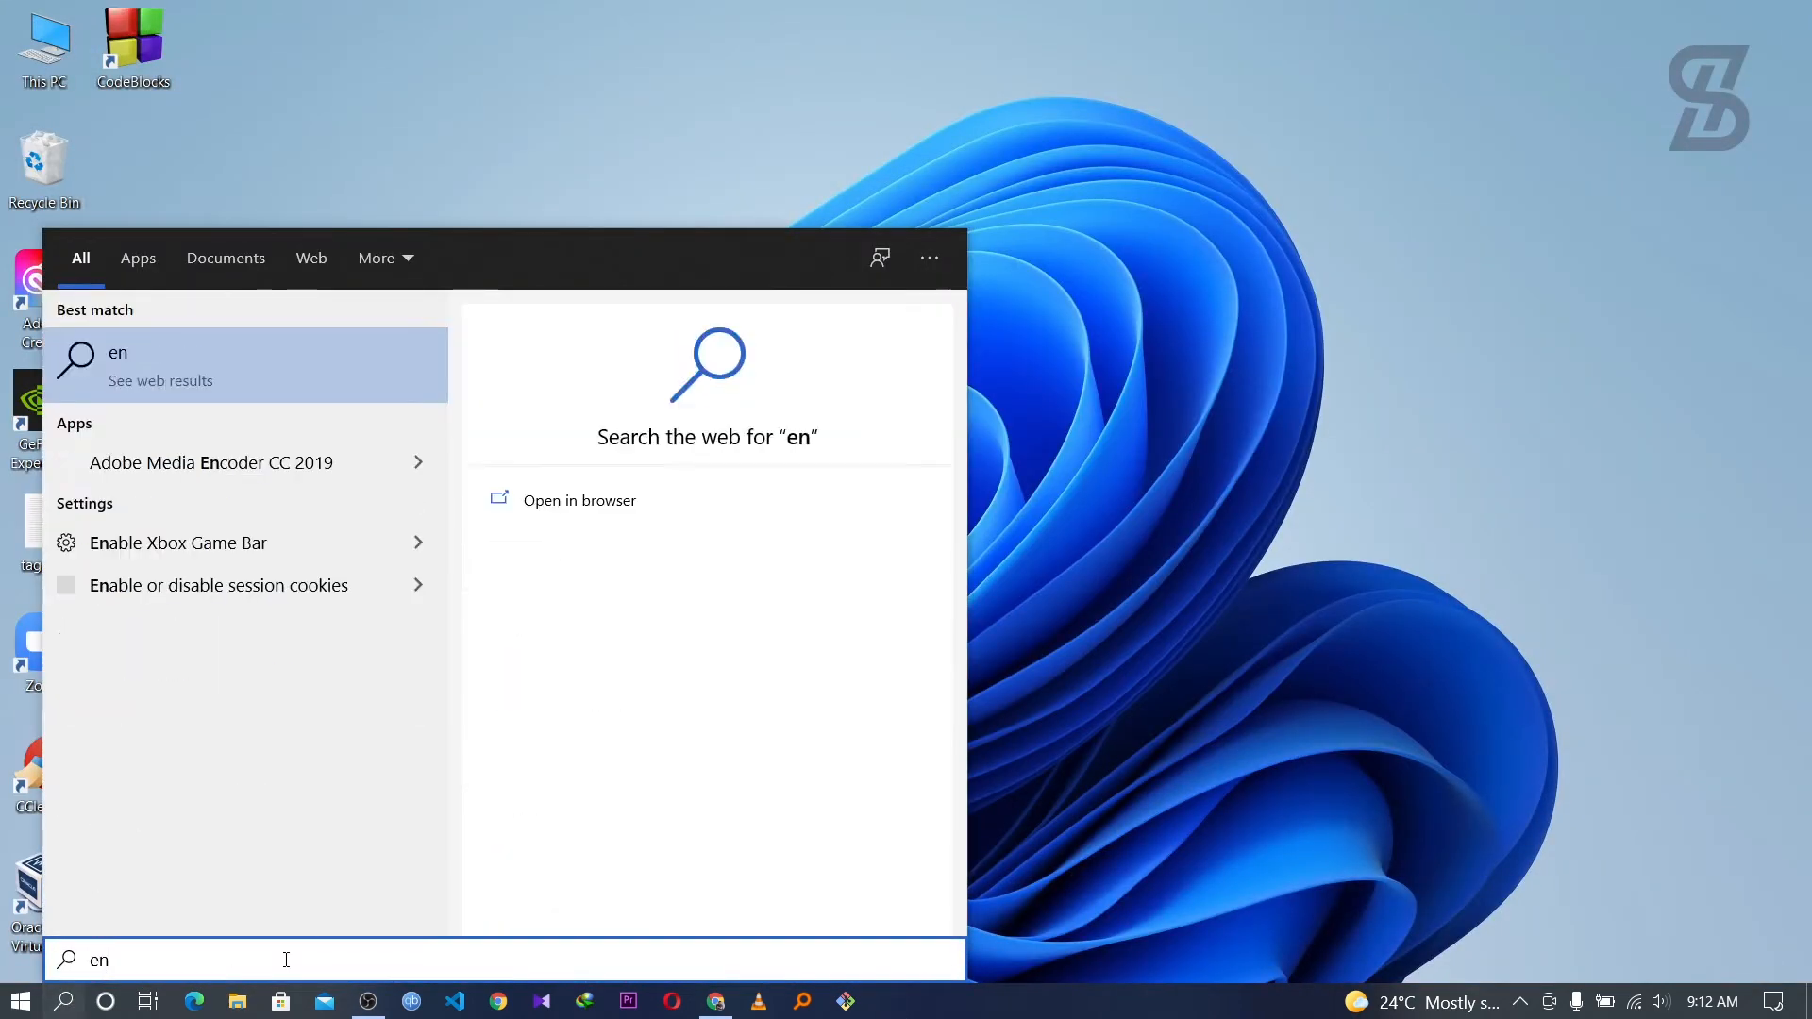
pyautogui.write('vi')
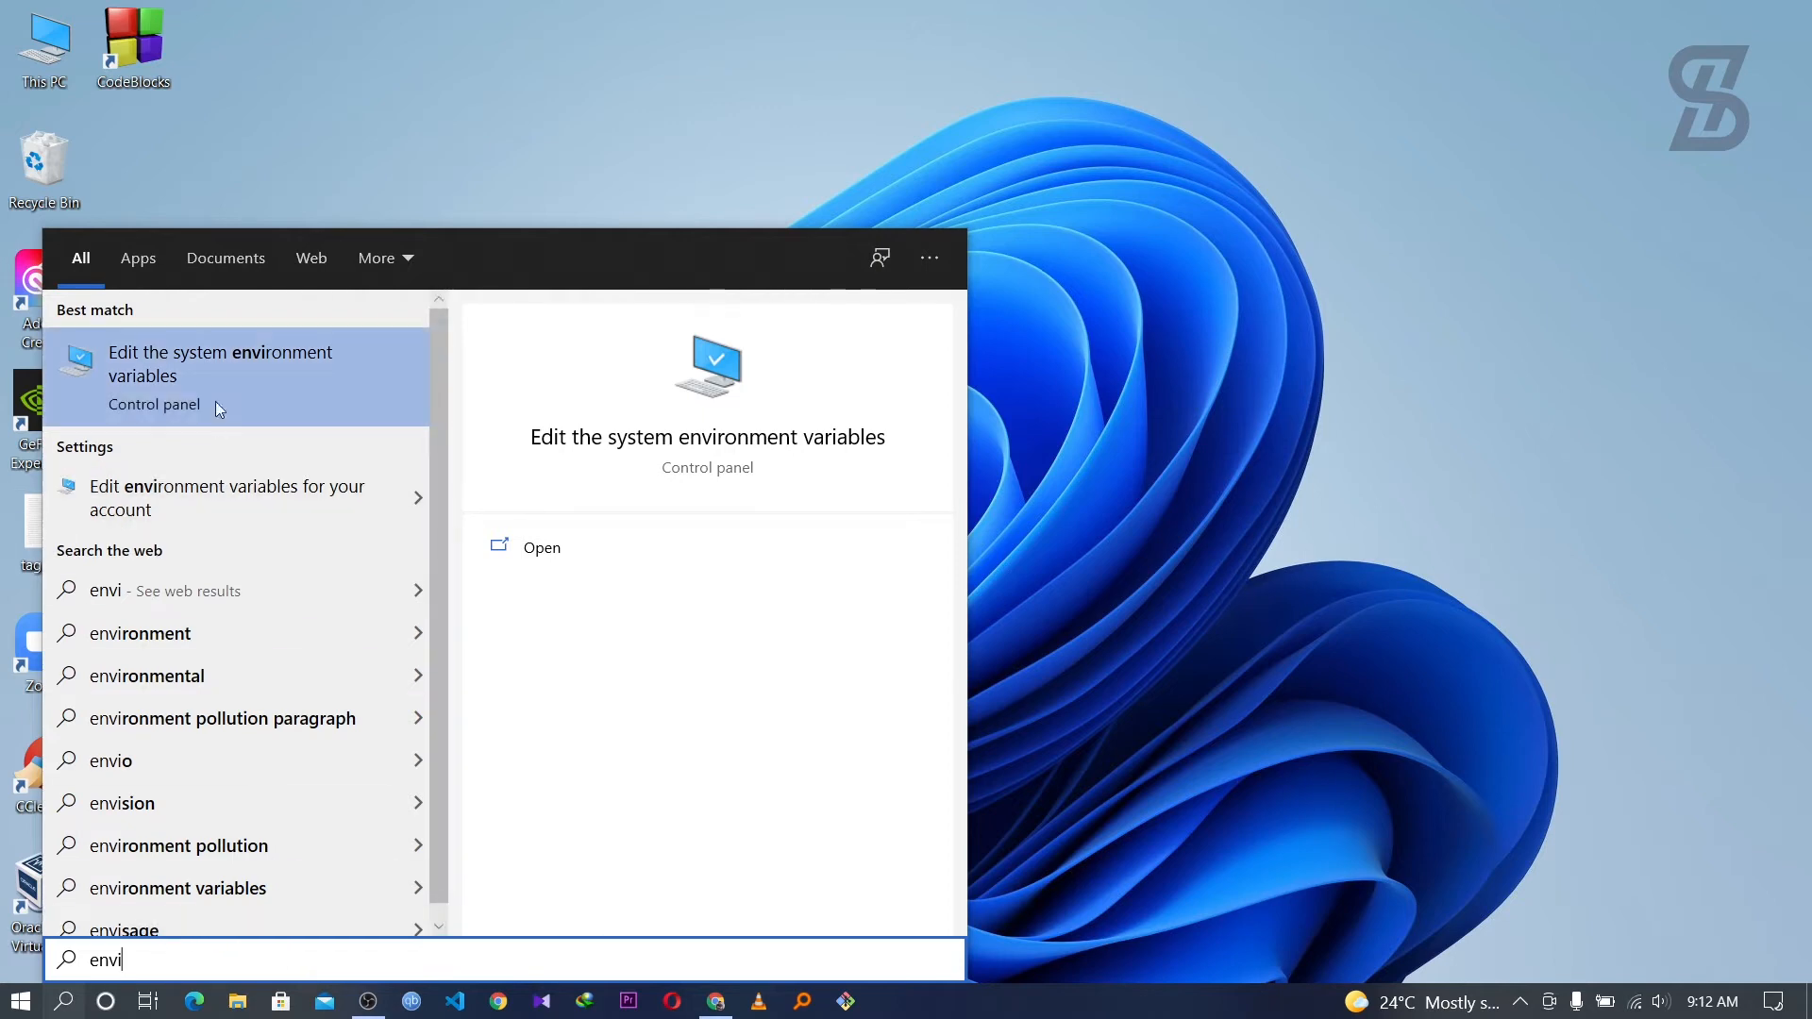
pyautogui.click(226, 372)
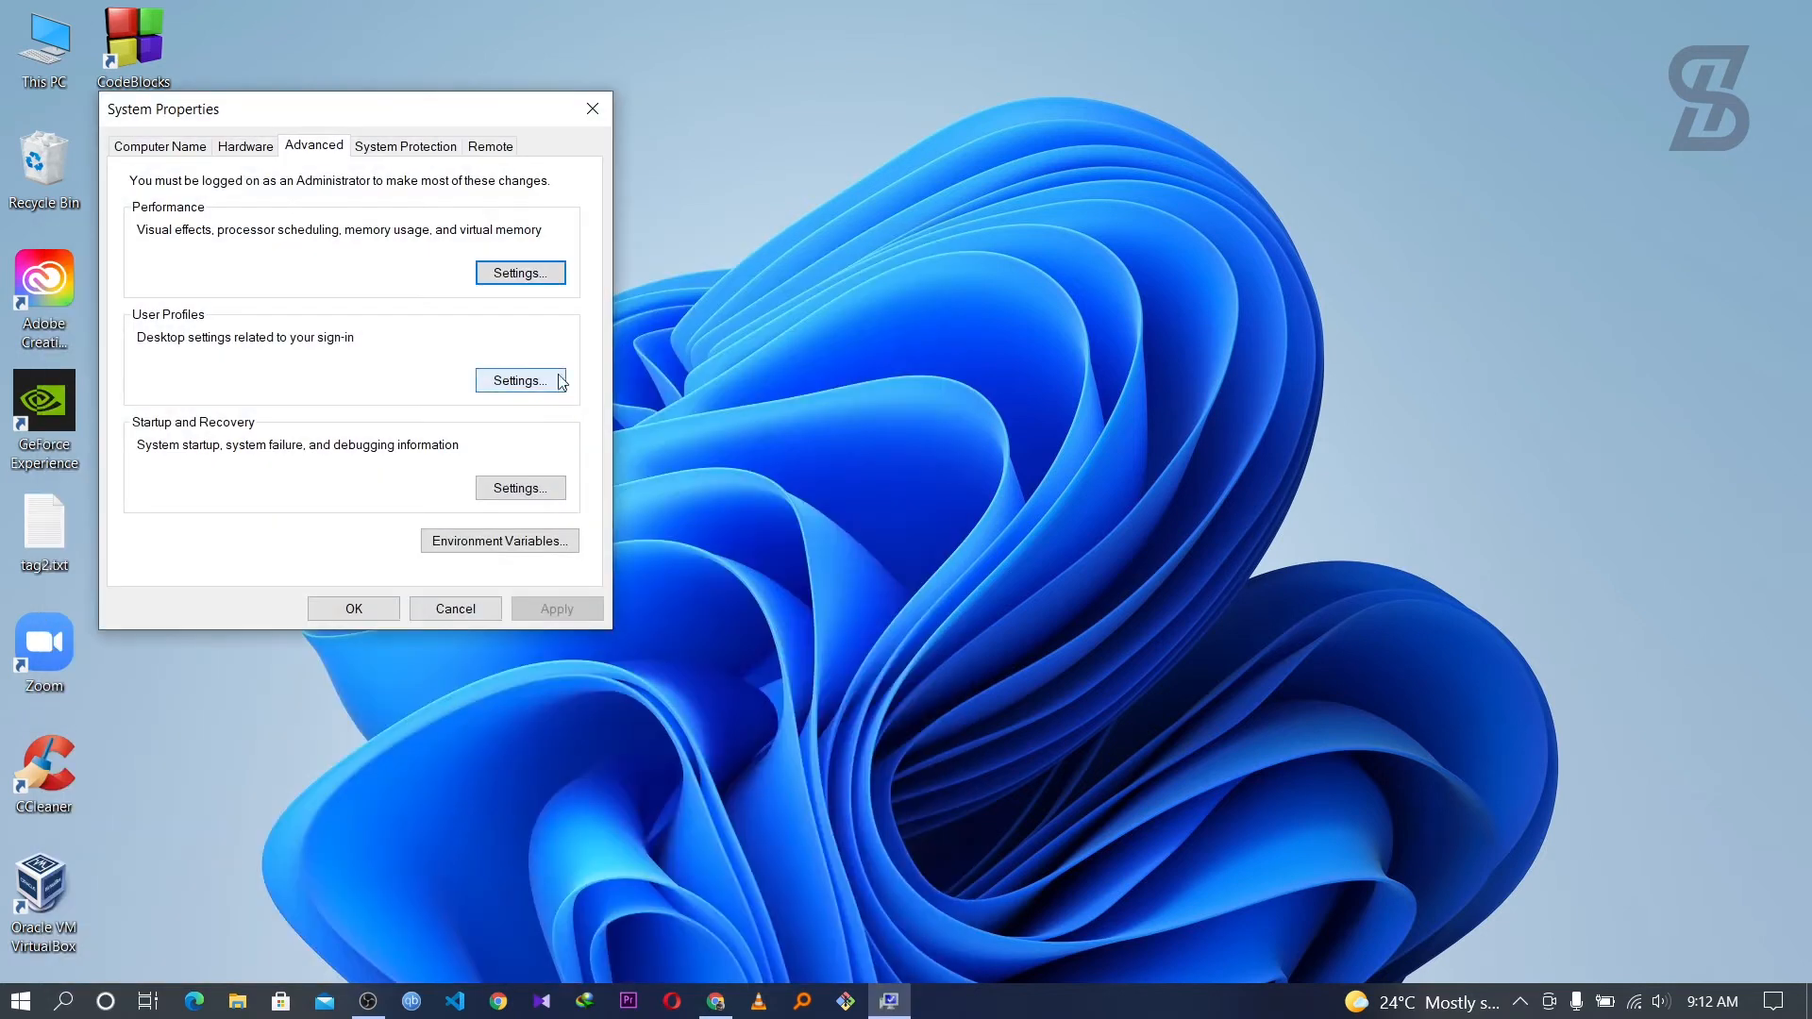
pyautogui.moveTo(388, 113); pyautogui.dragTo(898, 230)
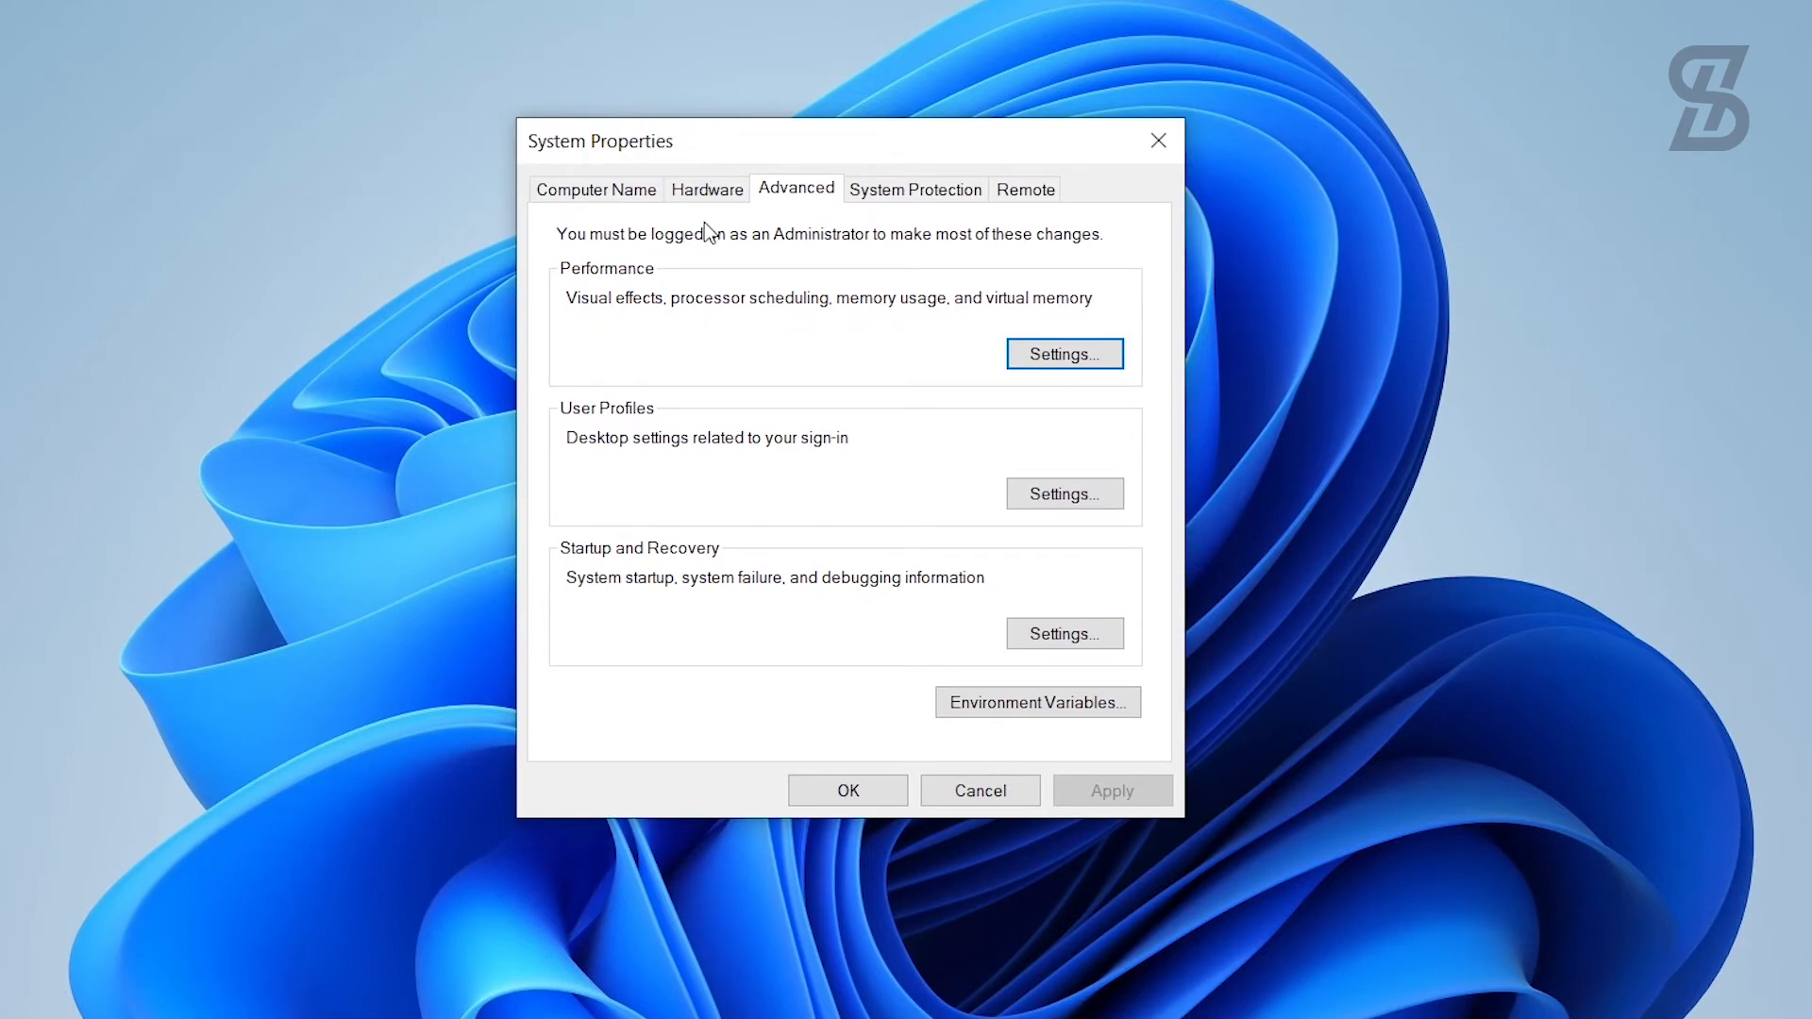
pyautogui.click(1002, 710)
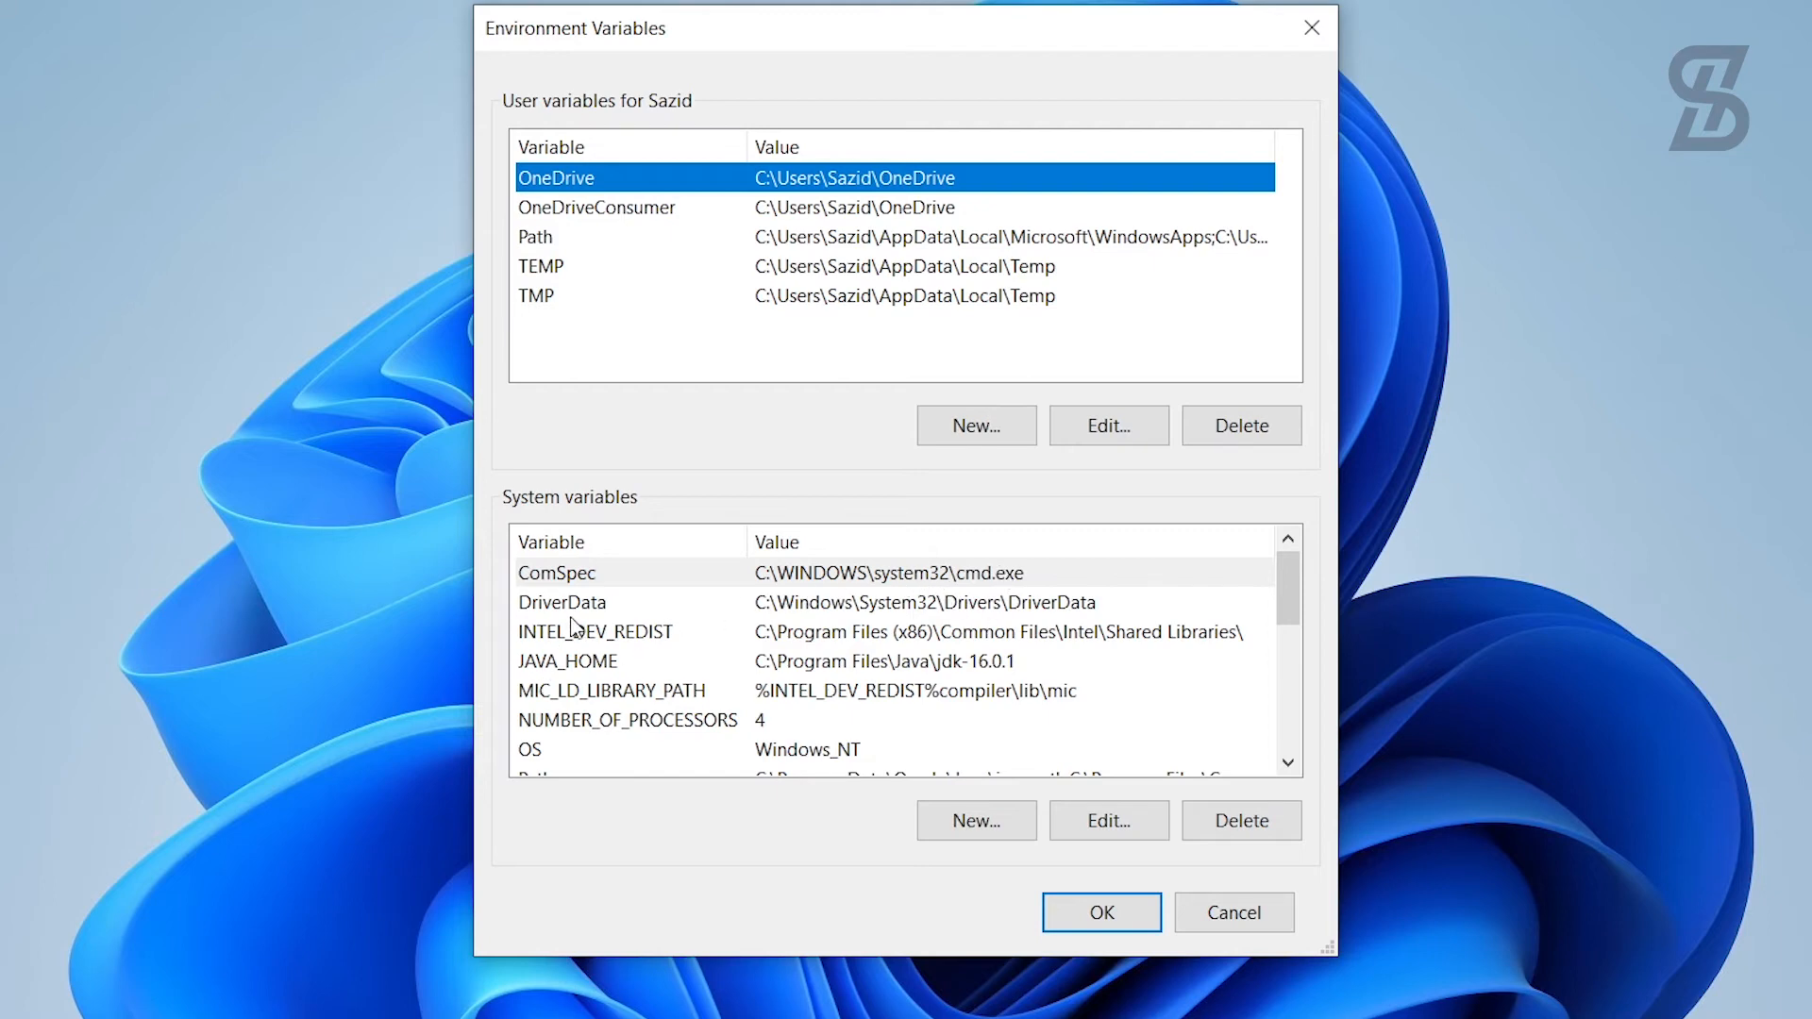
# Add C:\Program Files\CodeBlocks\MinGW\bin as a new entry in the system Path variable and confirm all open dialogs.
pyautogui.scroll(-1, 572, 631)
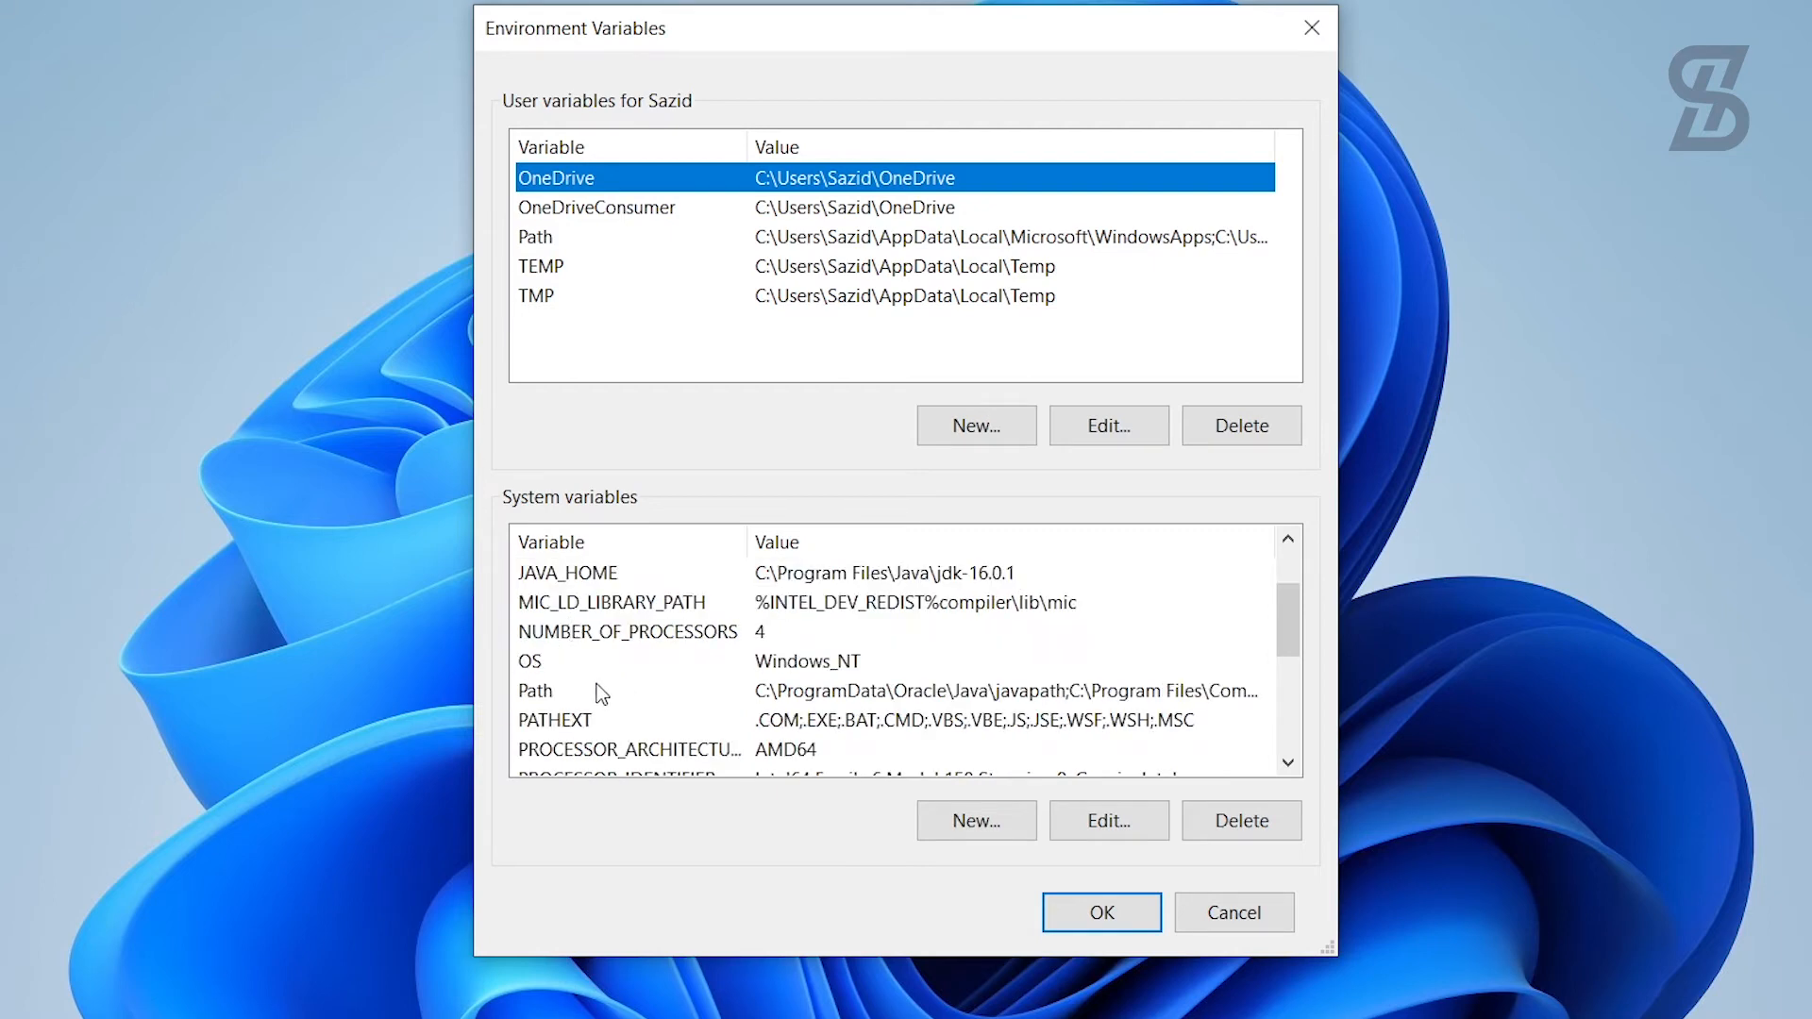
pyautogui.click(538, 691)
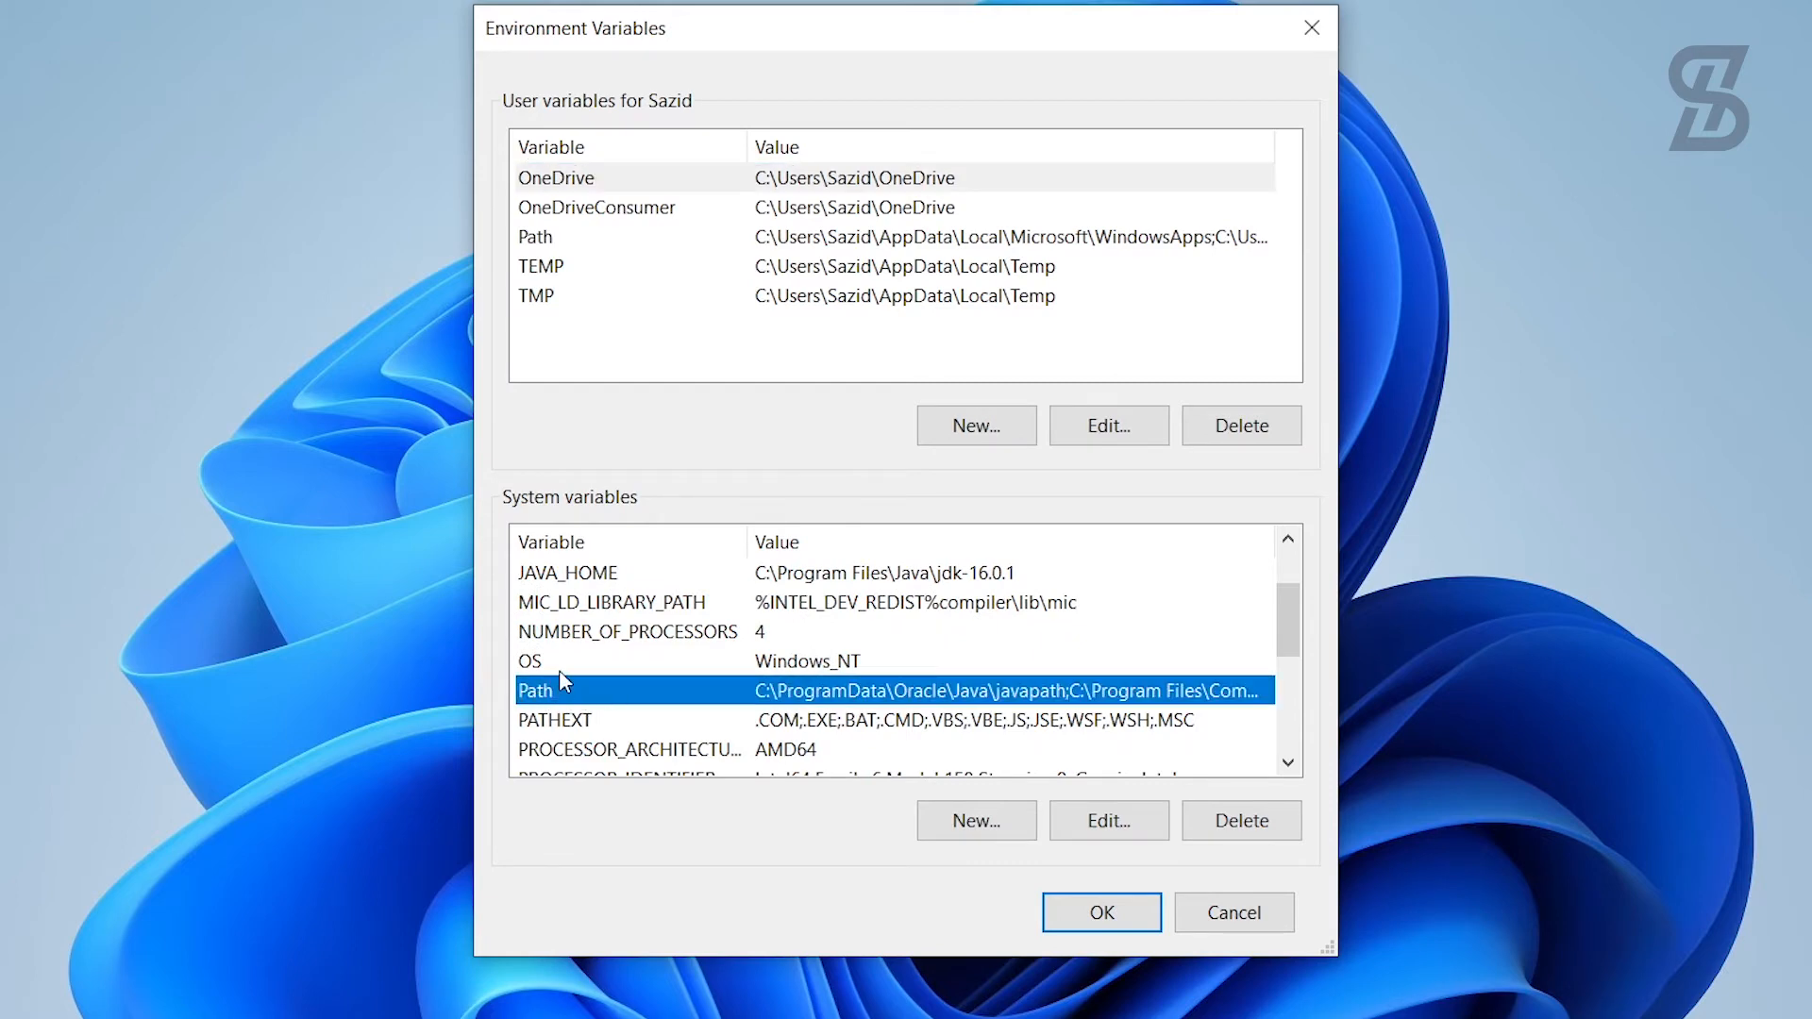
pyautogui.click(1106, 821)
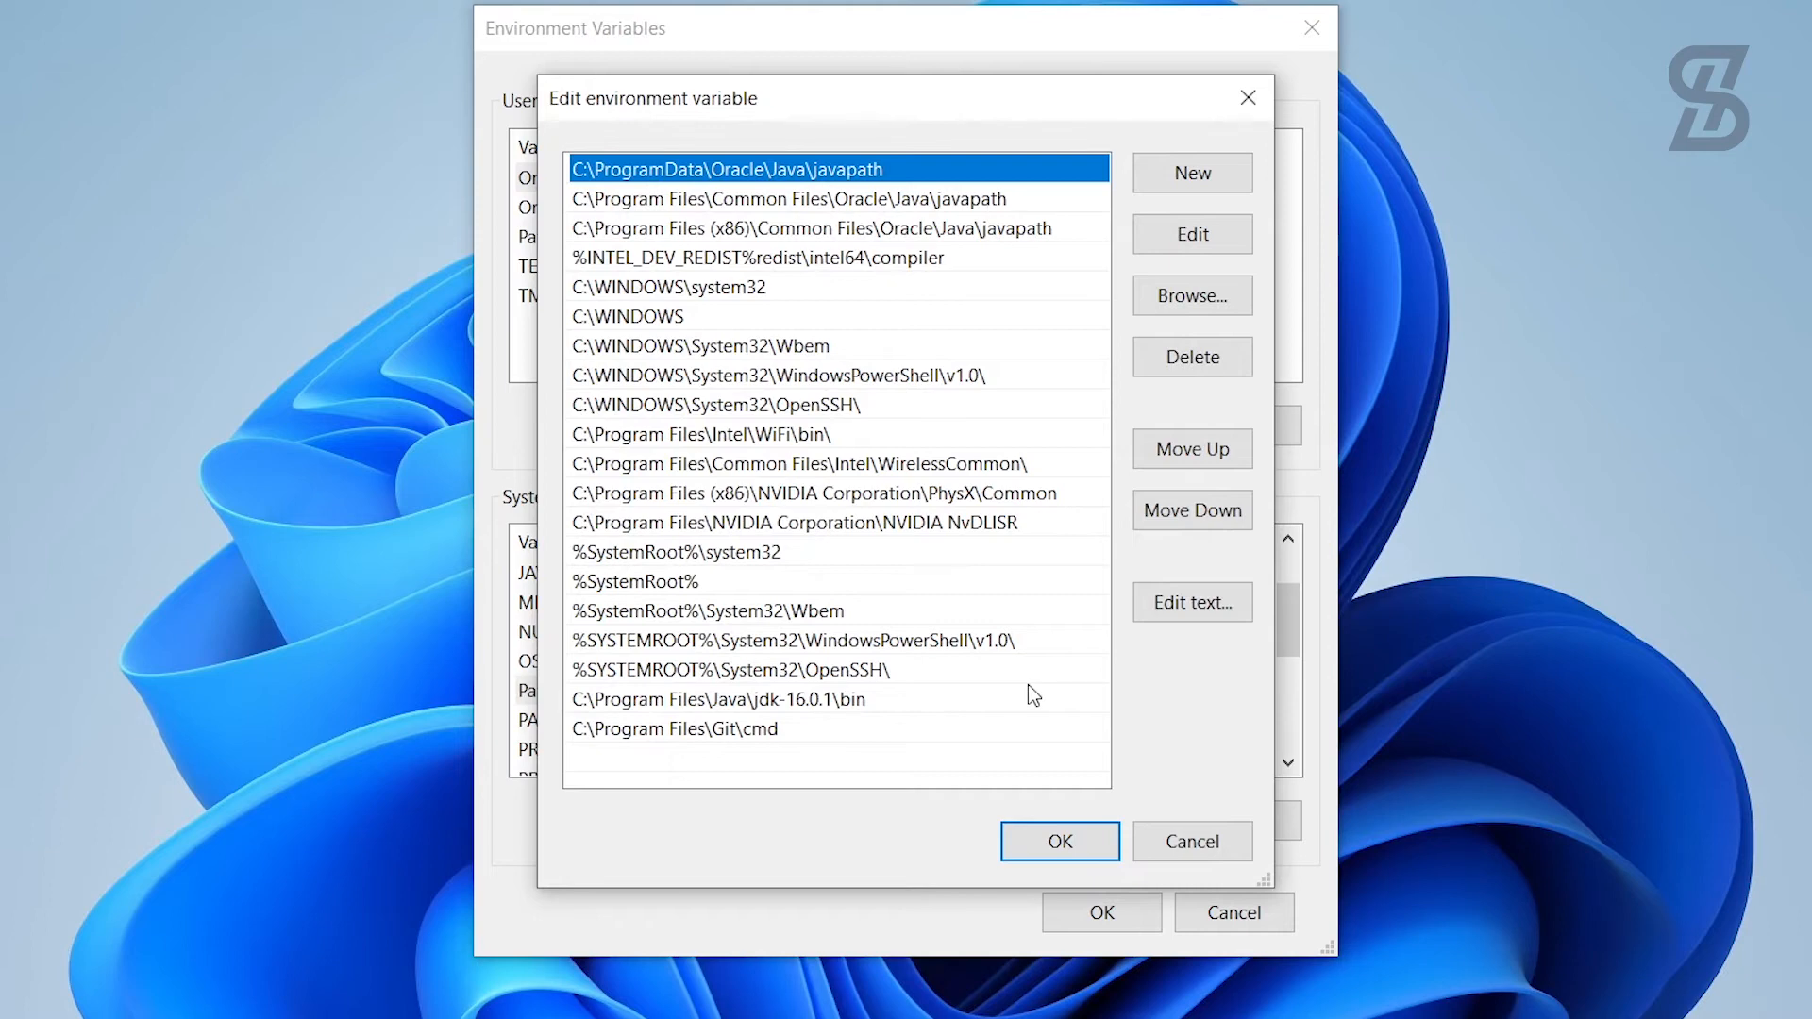
pyautogui.click(1018, 682)
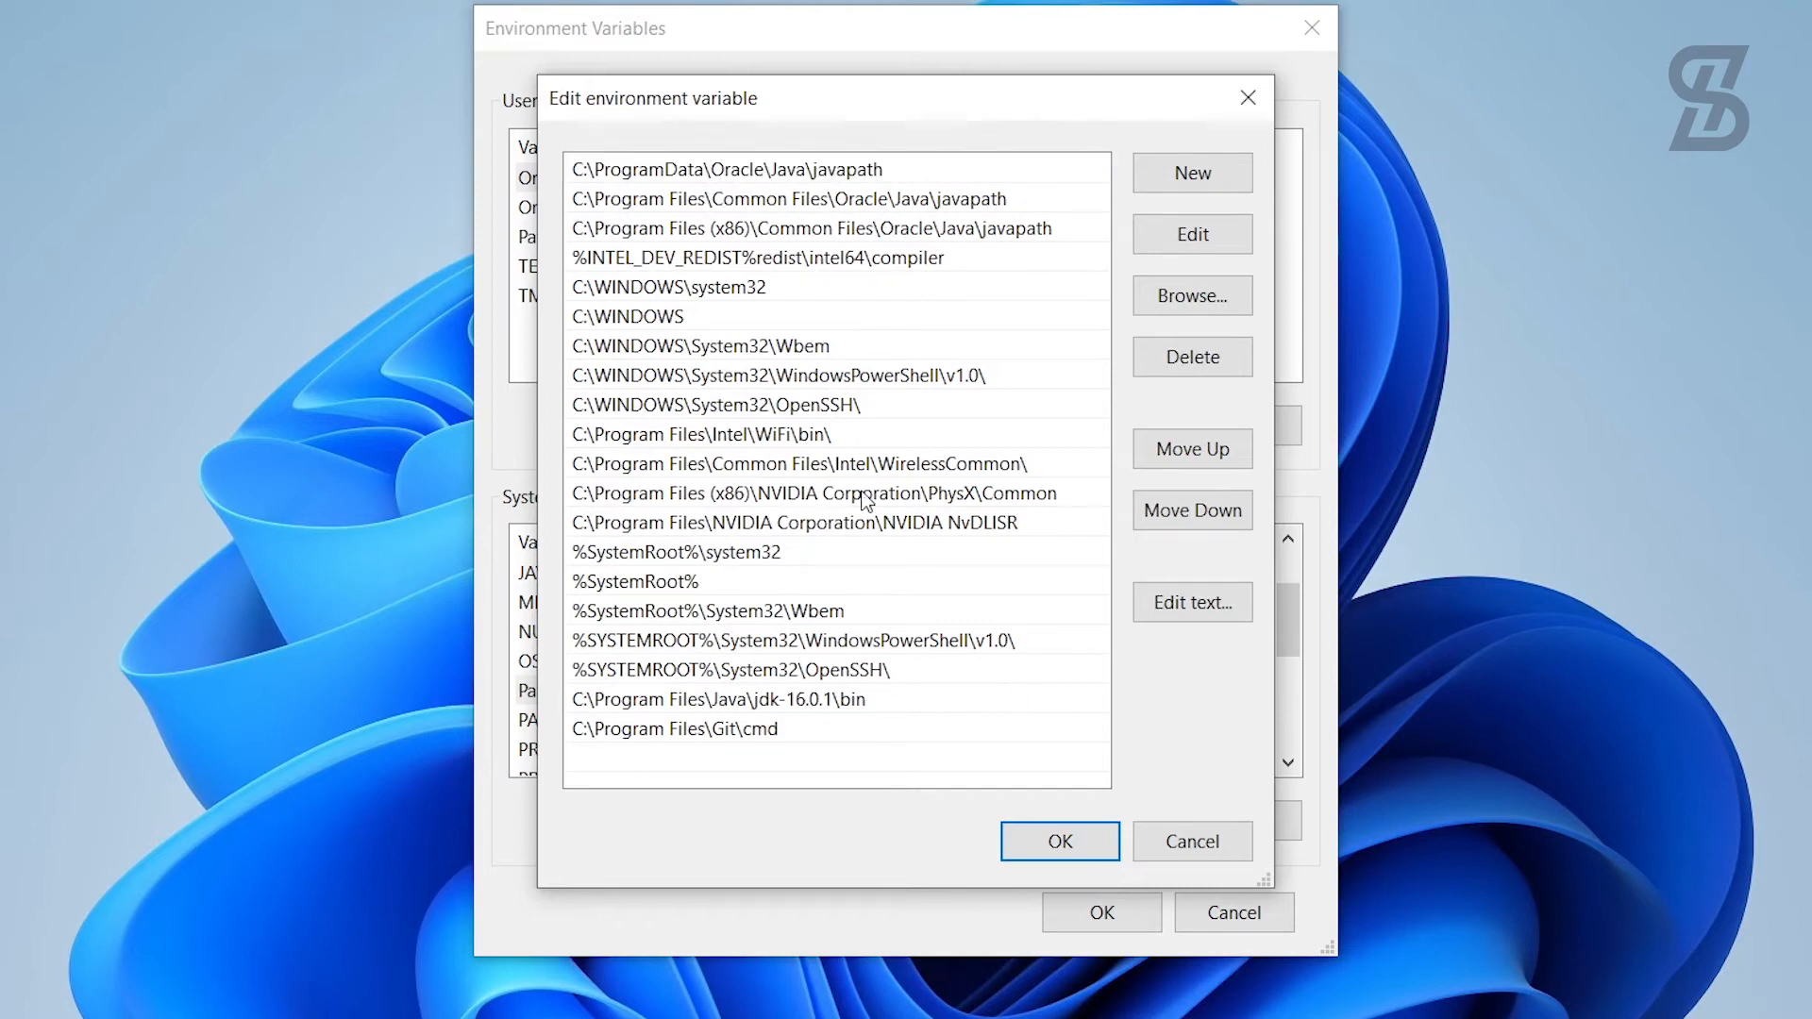
pyautogui.click(1170, 178)
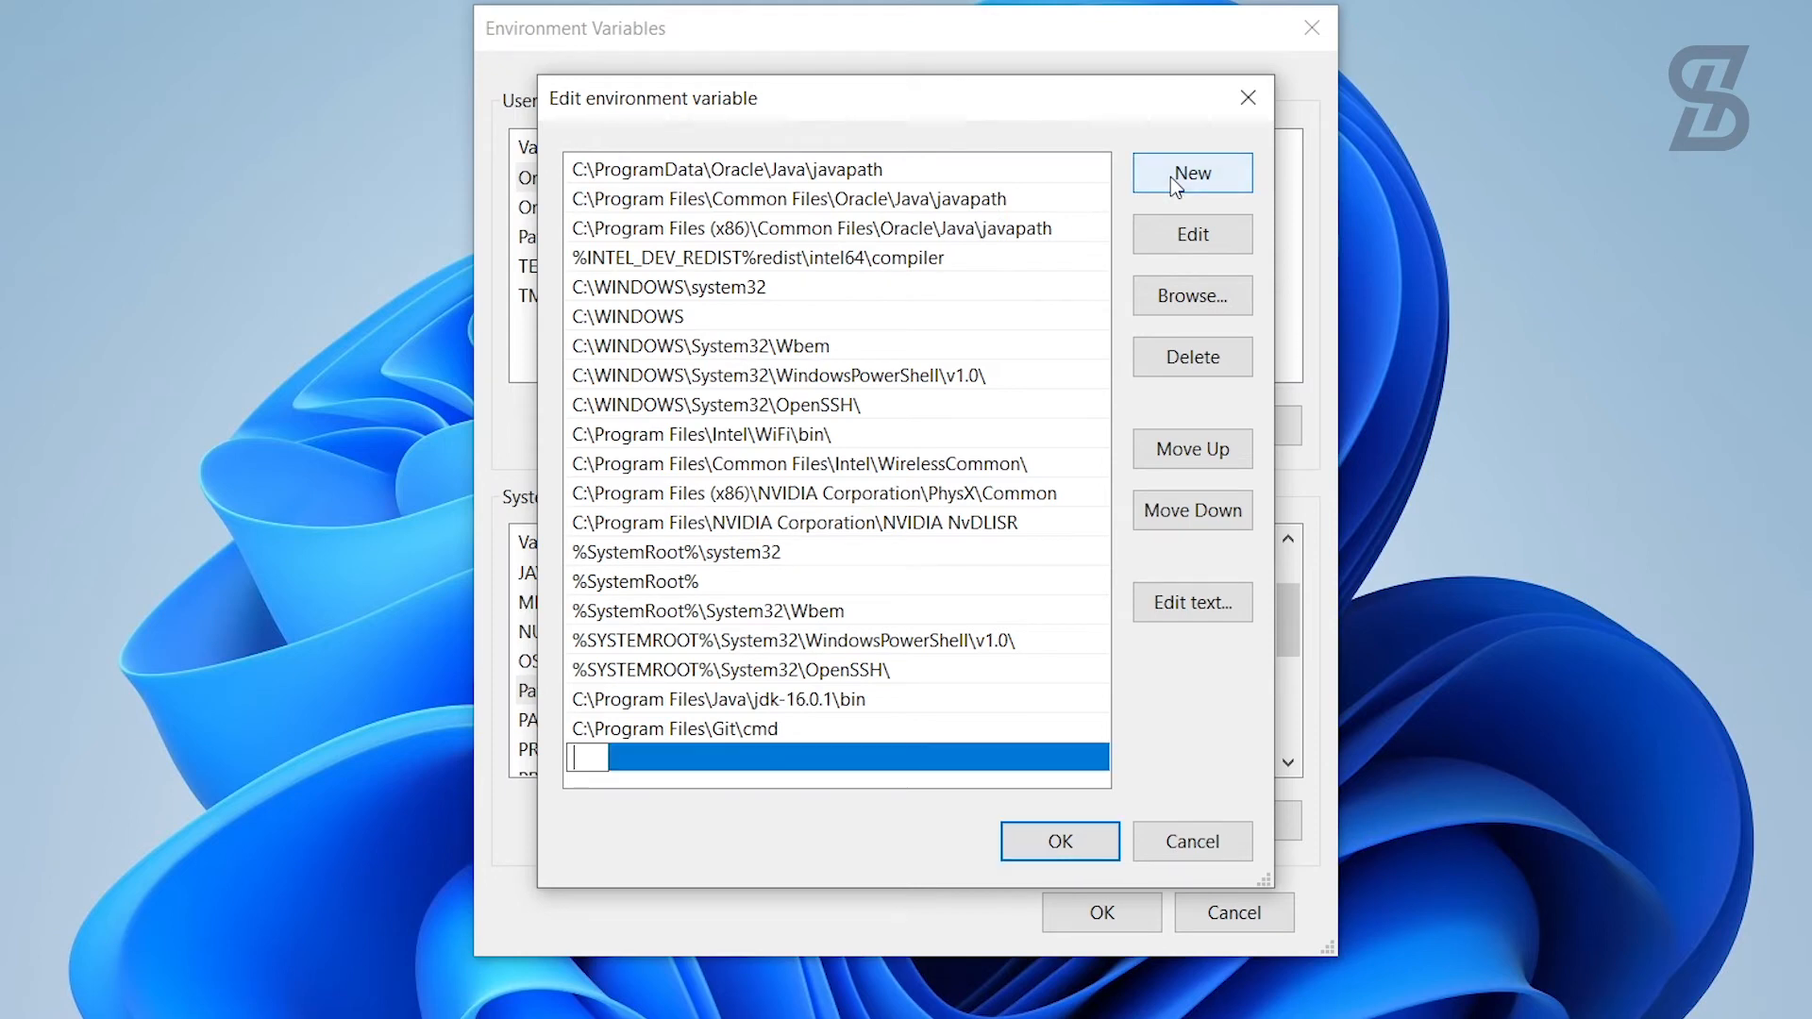
pyautogui.rightClick(580, 755)
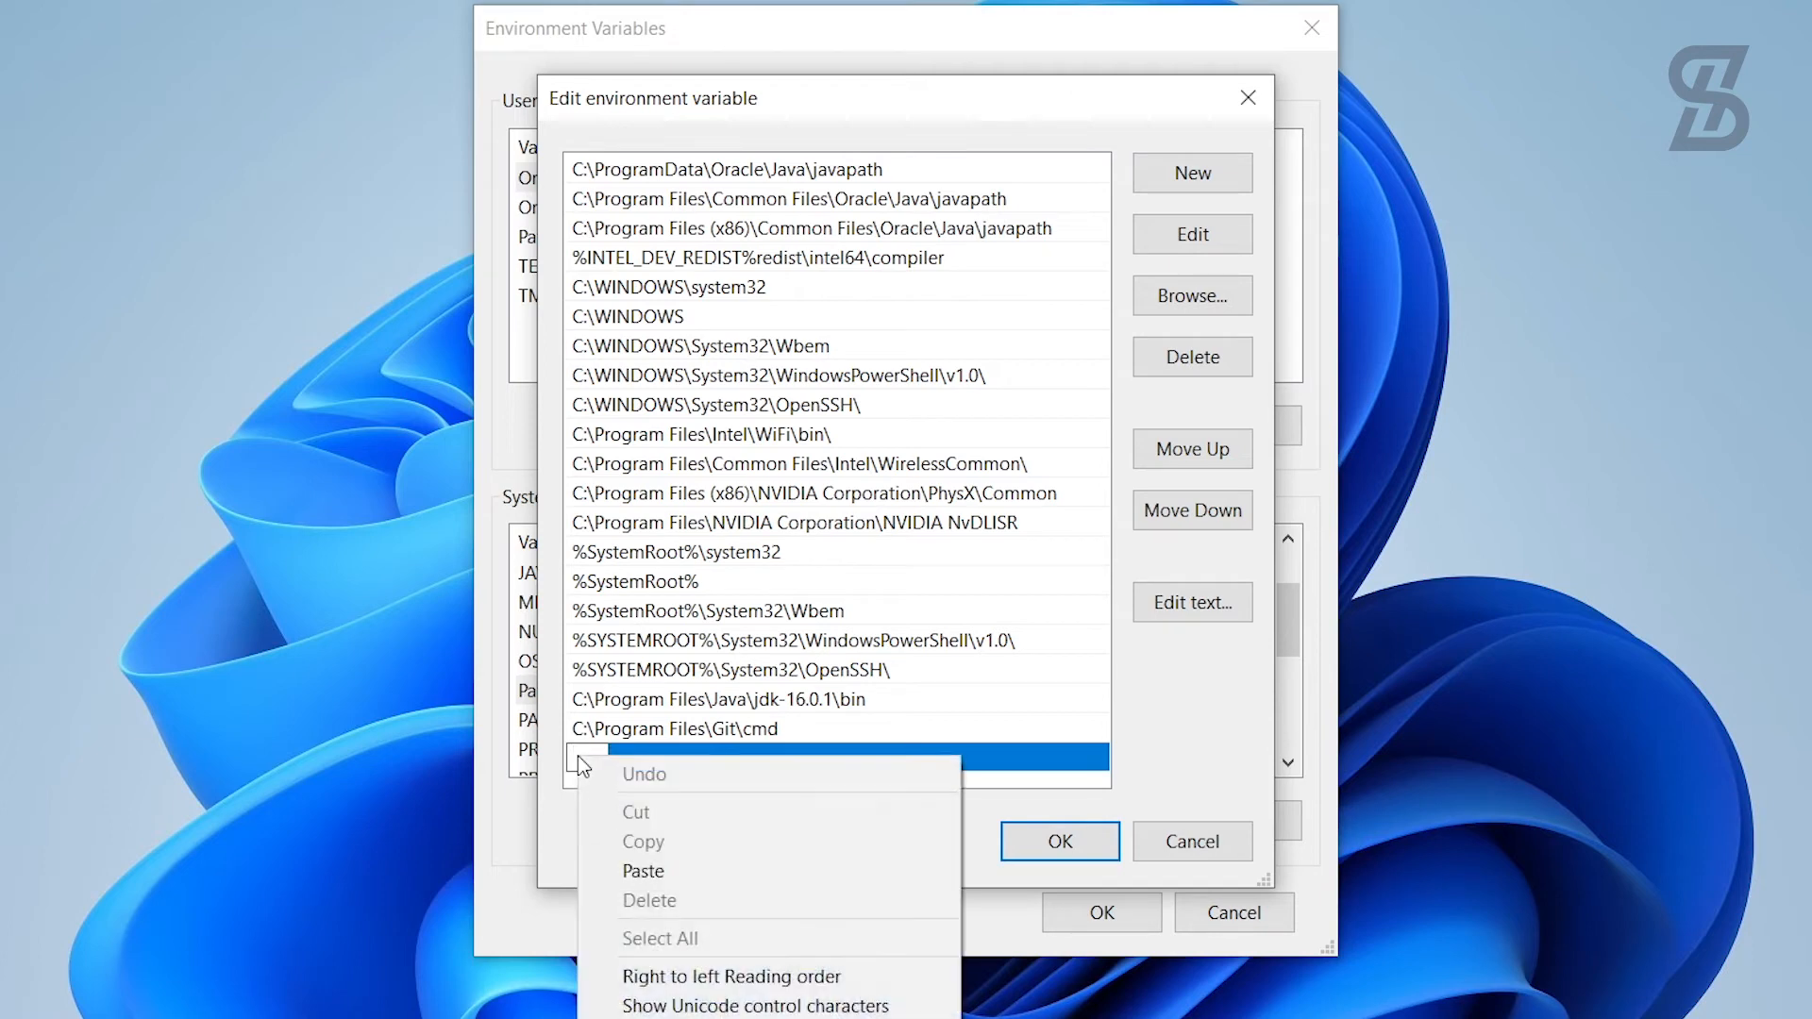
pyautogui.click(649, 870)
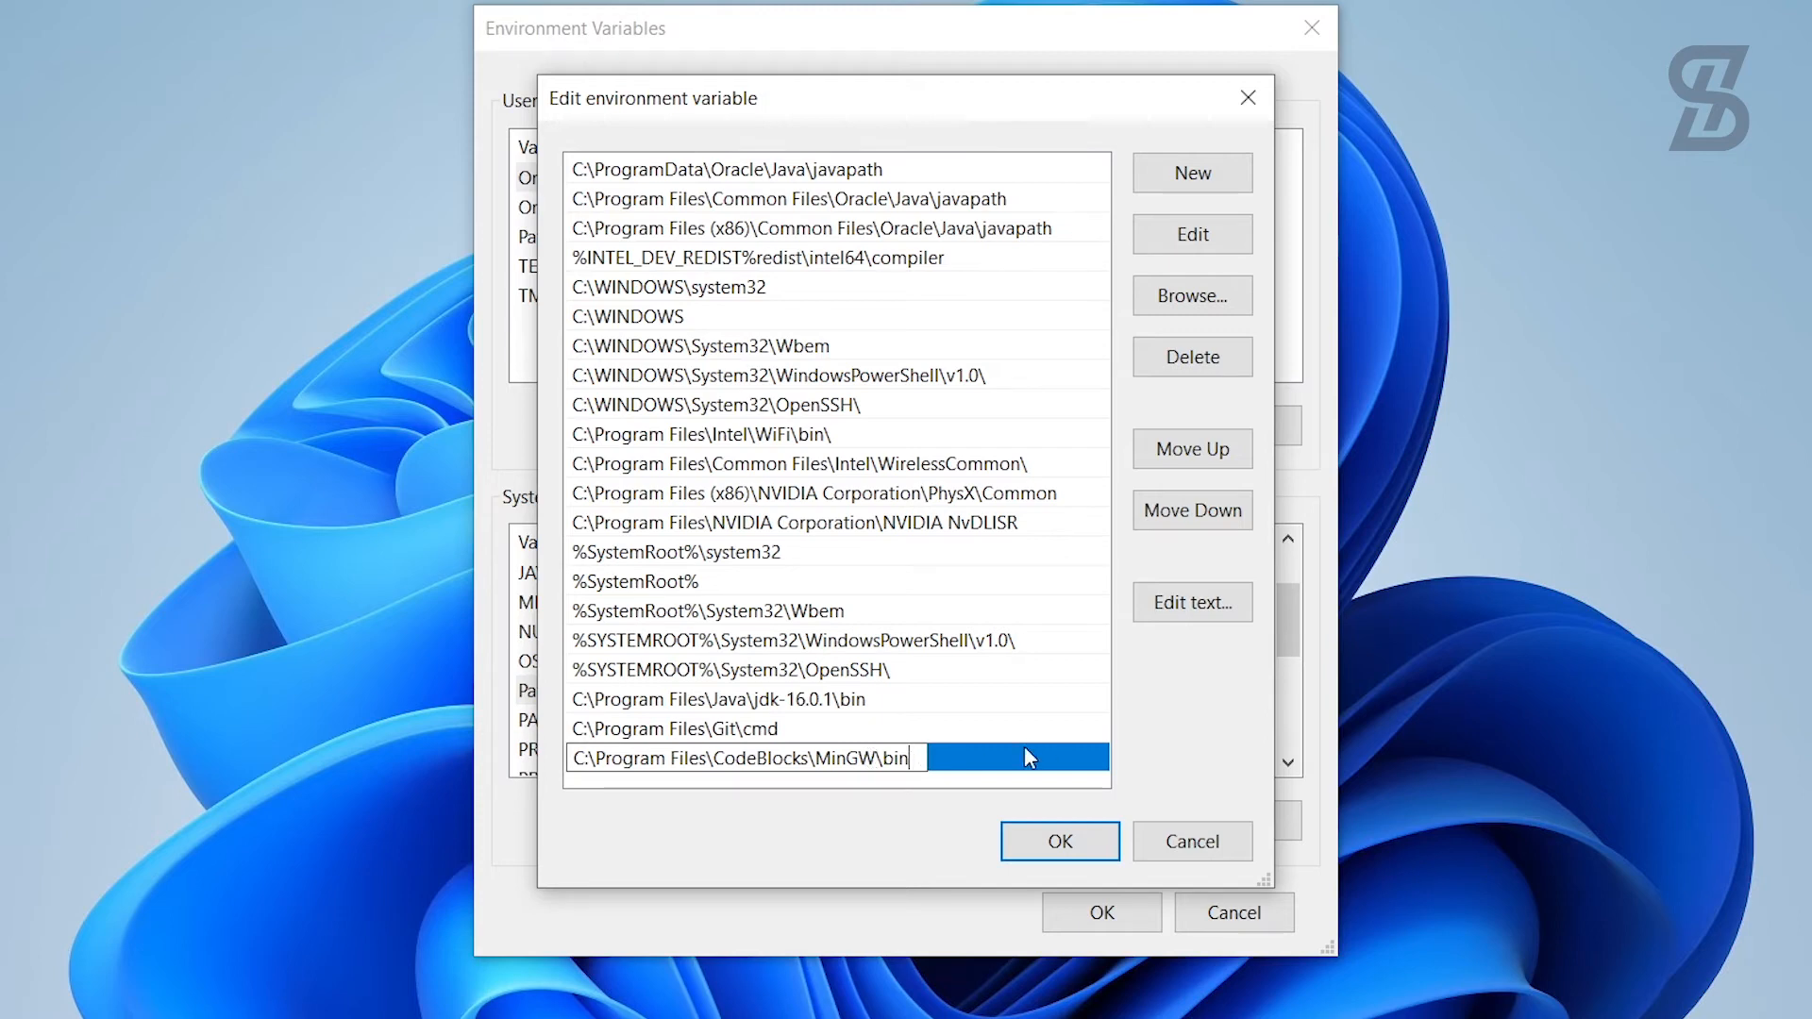
pyautogui.click(1059, 840)
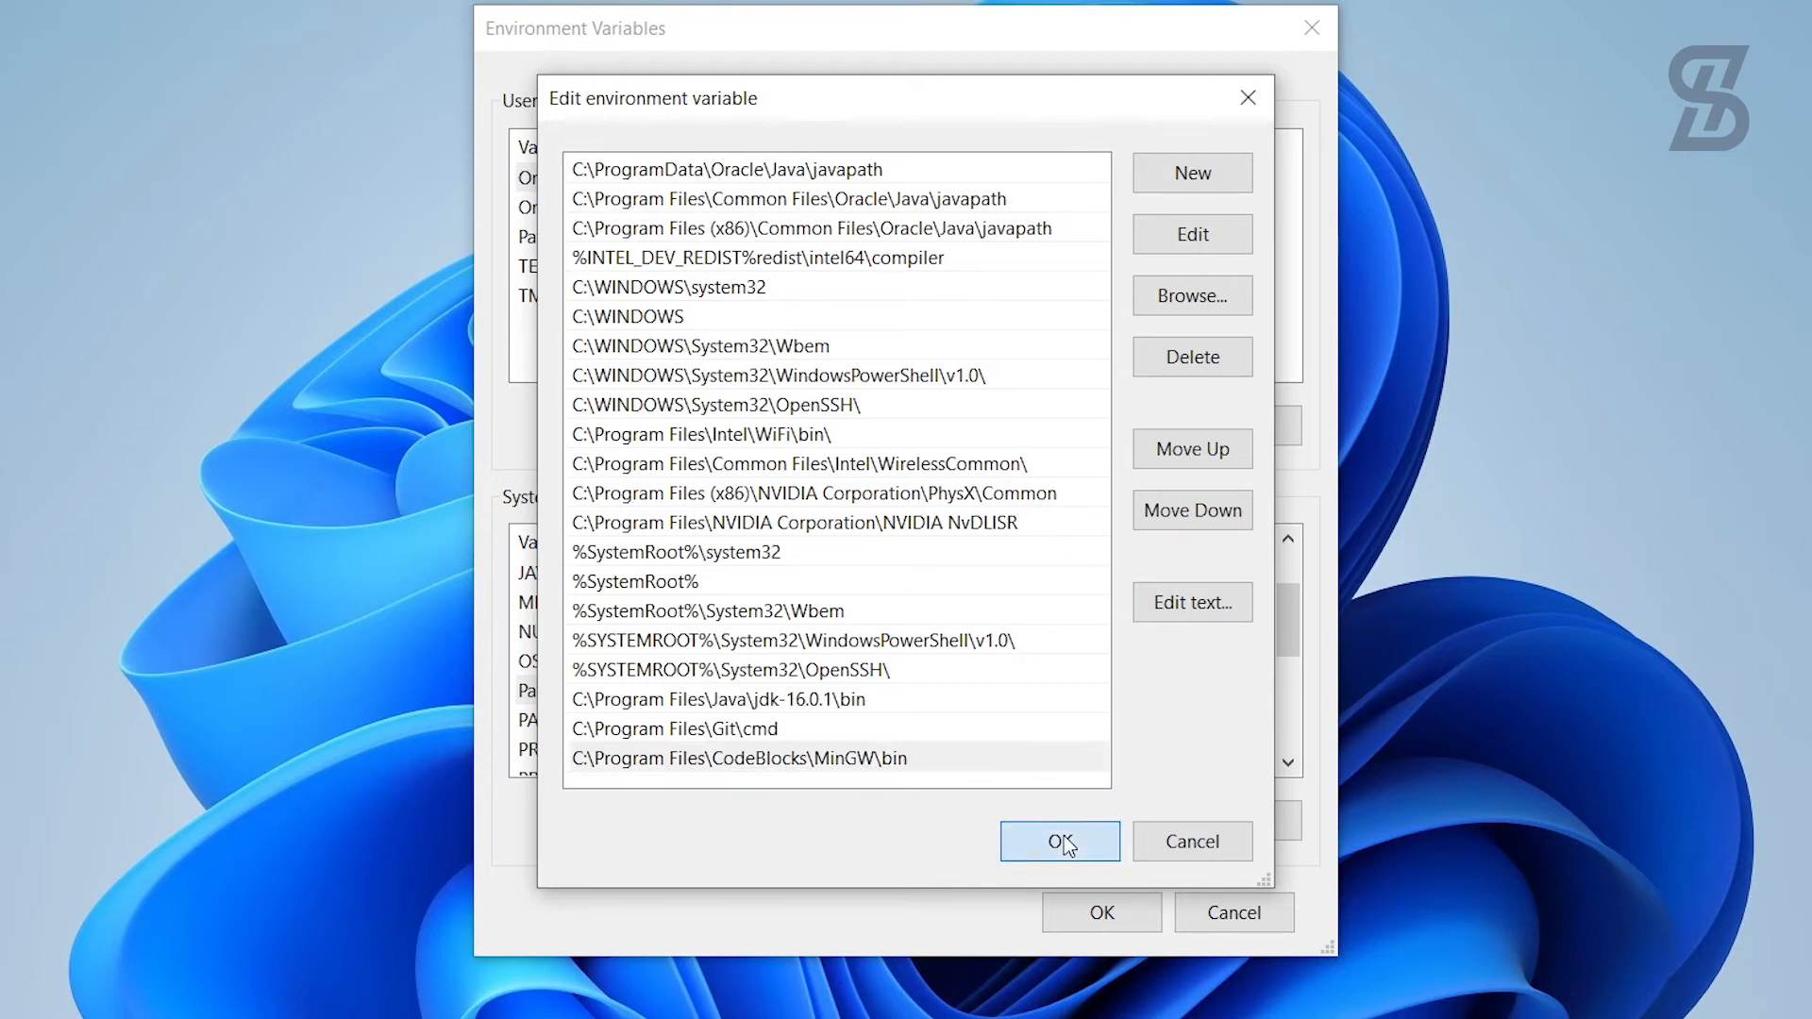
pyautogui.click(1097, 915)
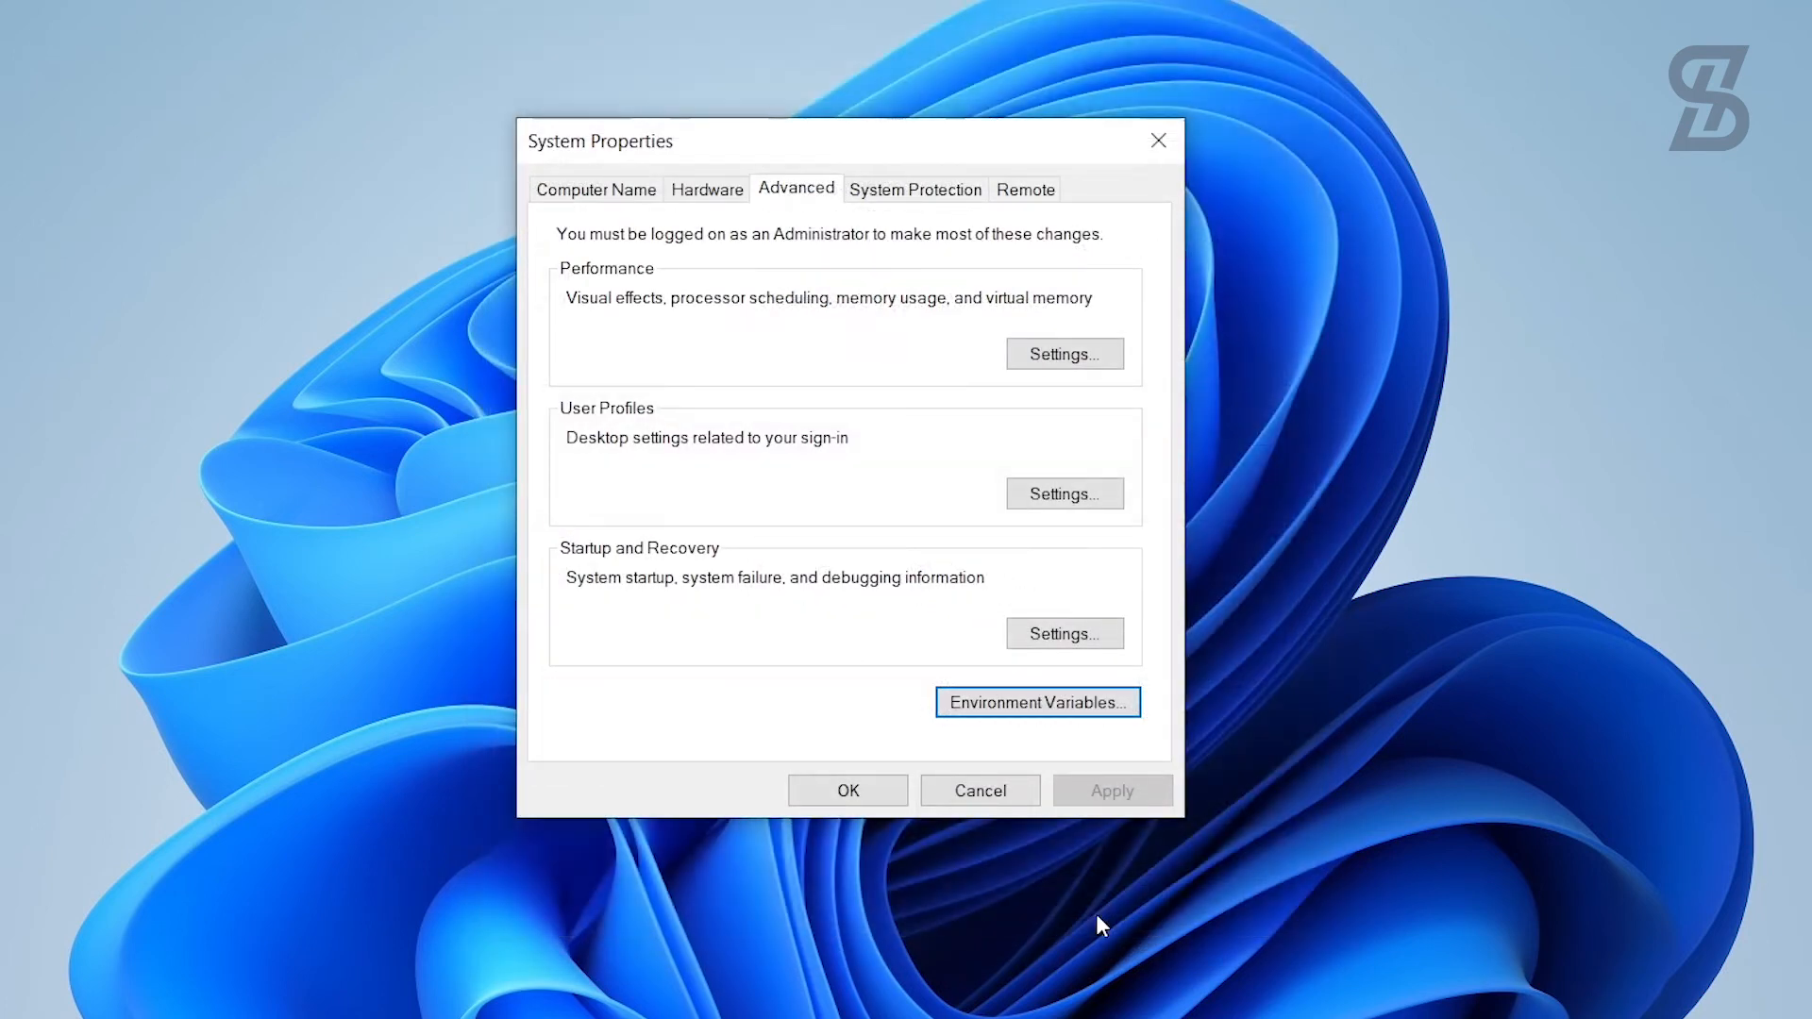
pyautogui.click(834, 789)
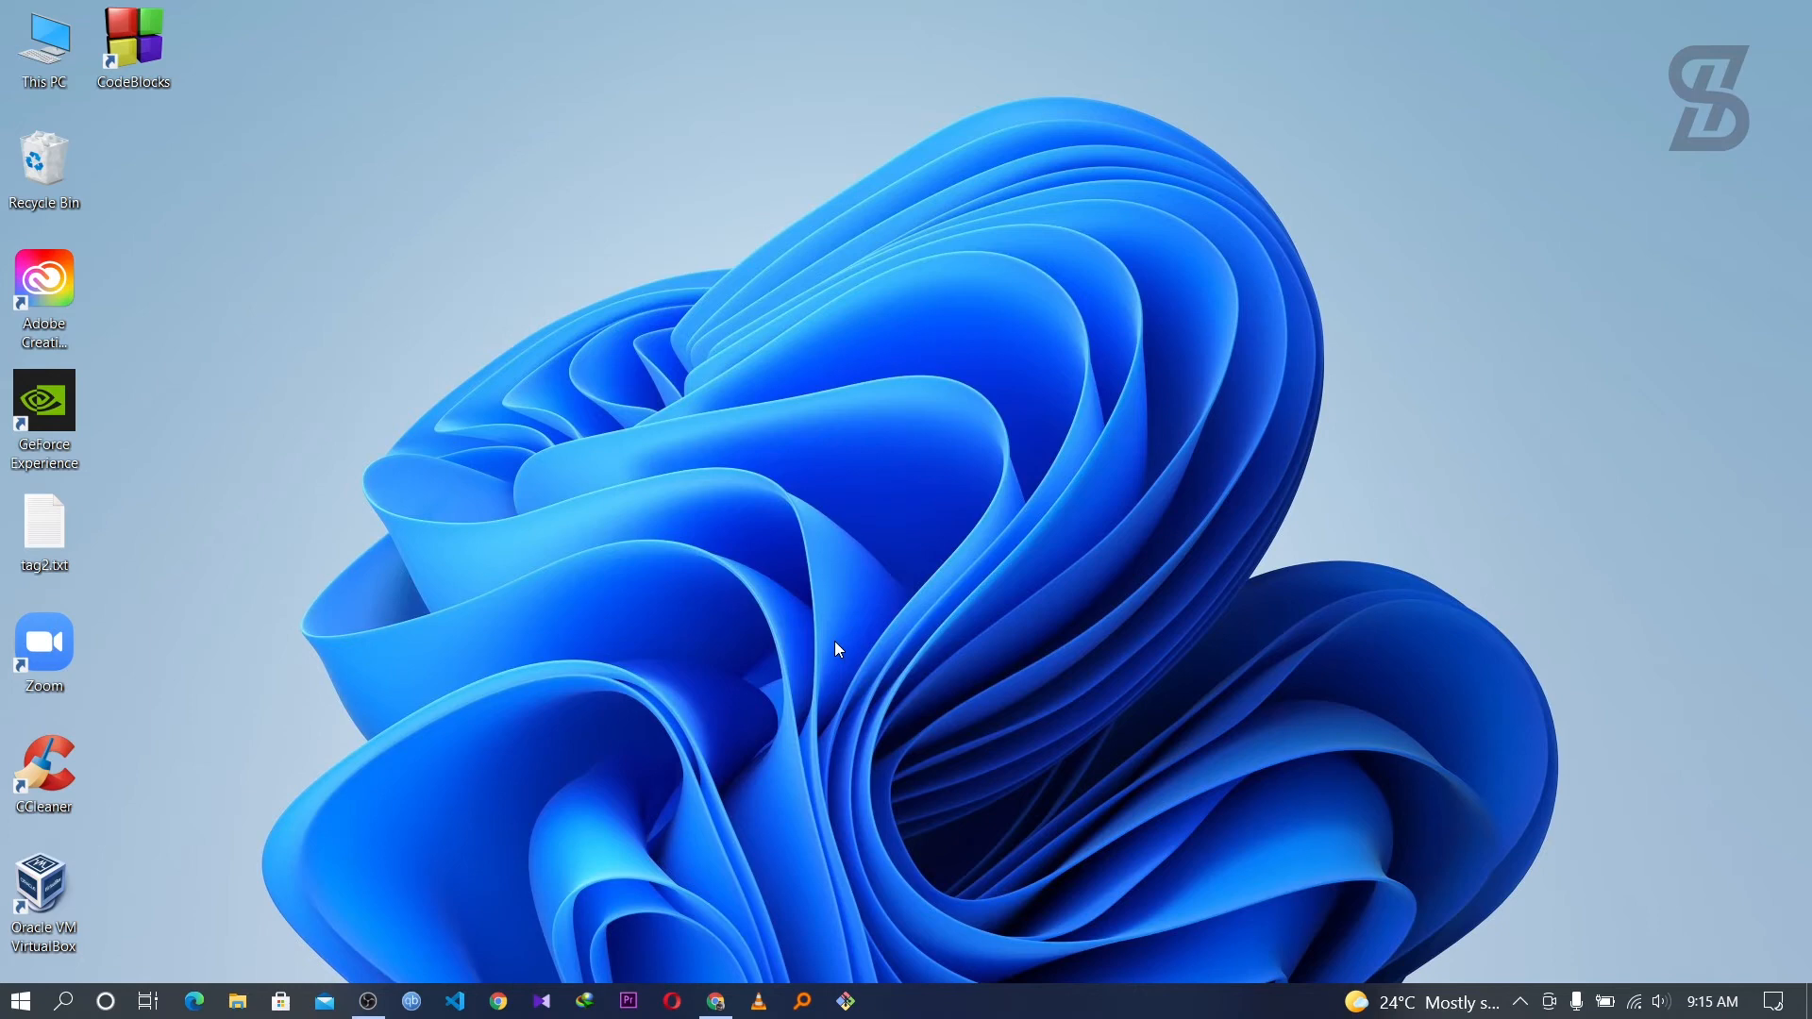
# Search Windows for "cmd" and open Command Prompt as administrator.
pyautogui.click(63, 1002)
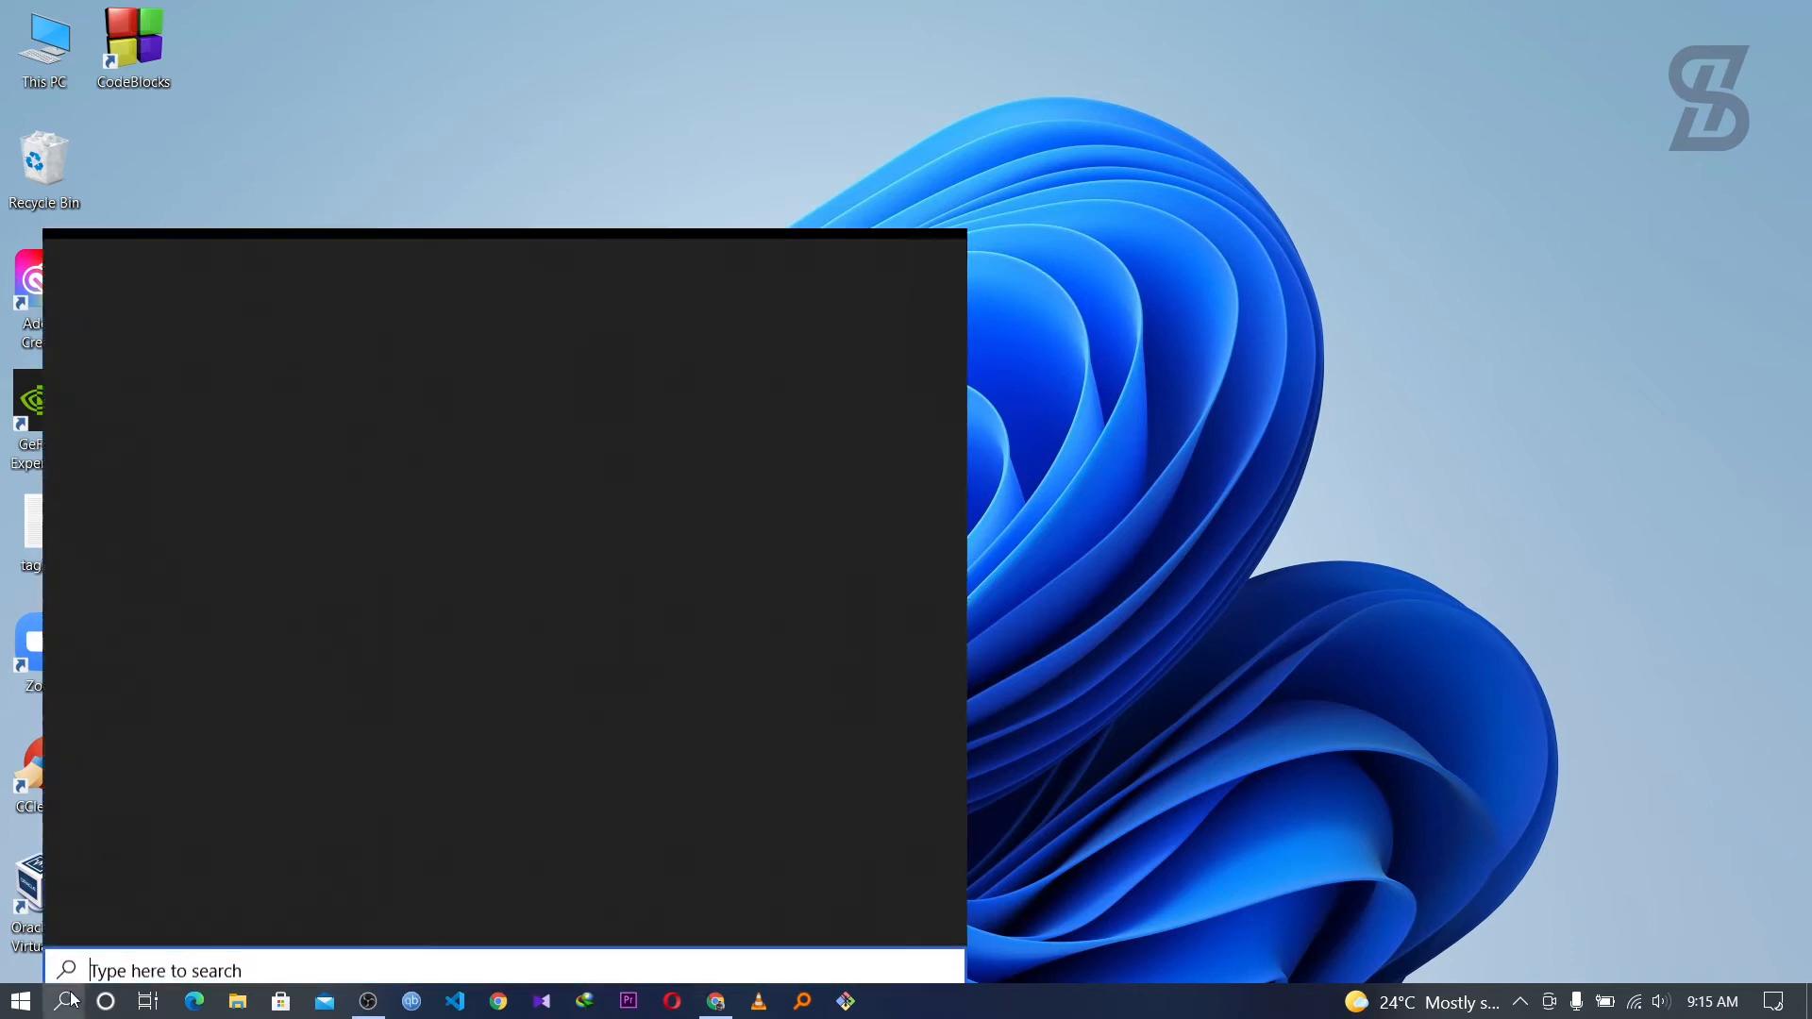
pyautogui.write('cmd')
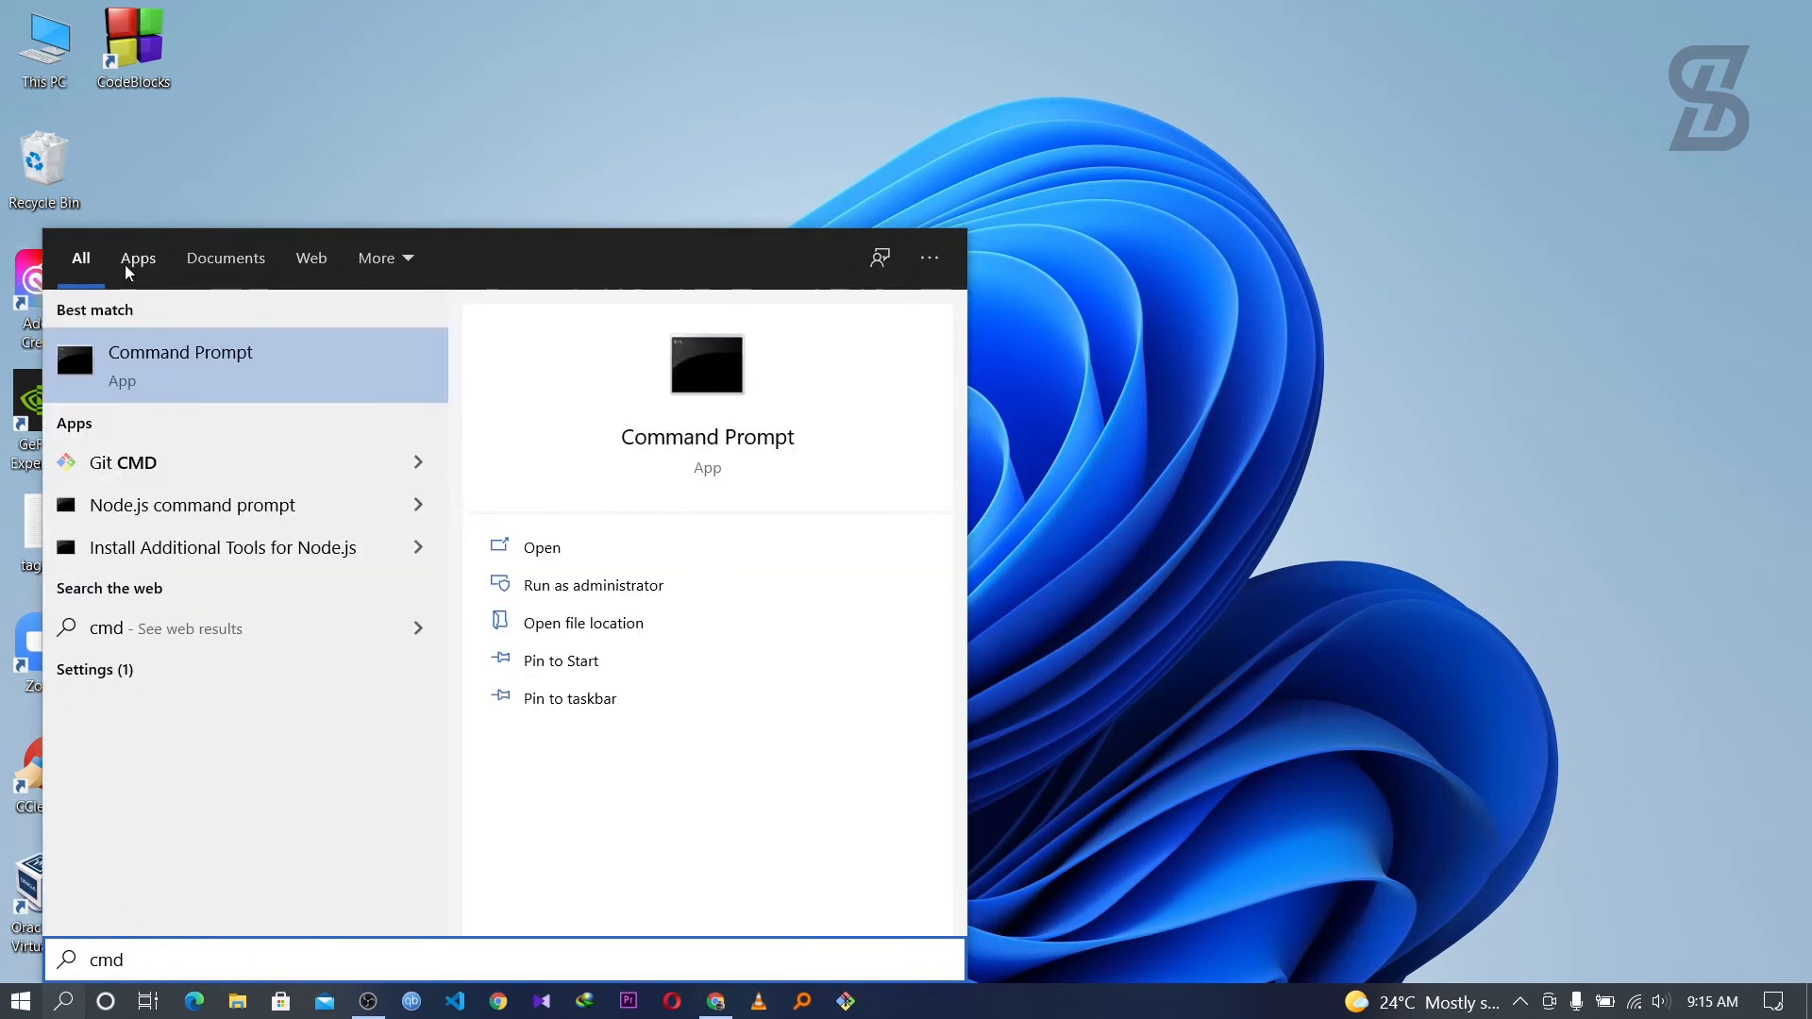
pyautogui.rightClick(166, 359)
pyautogui.click(247, 372)
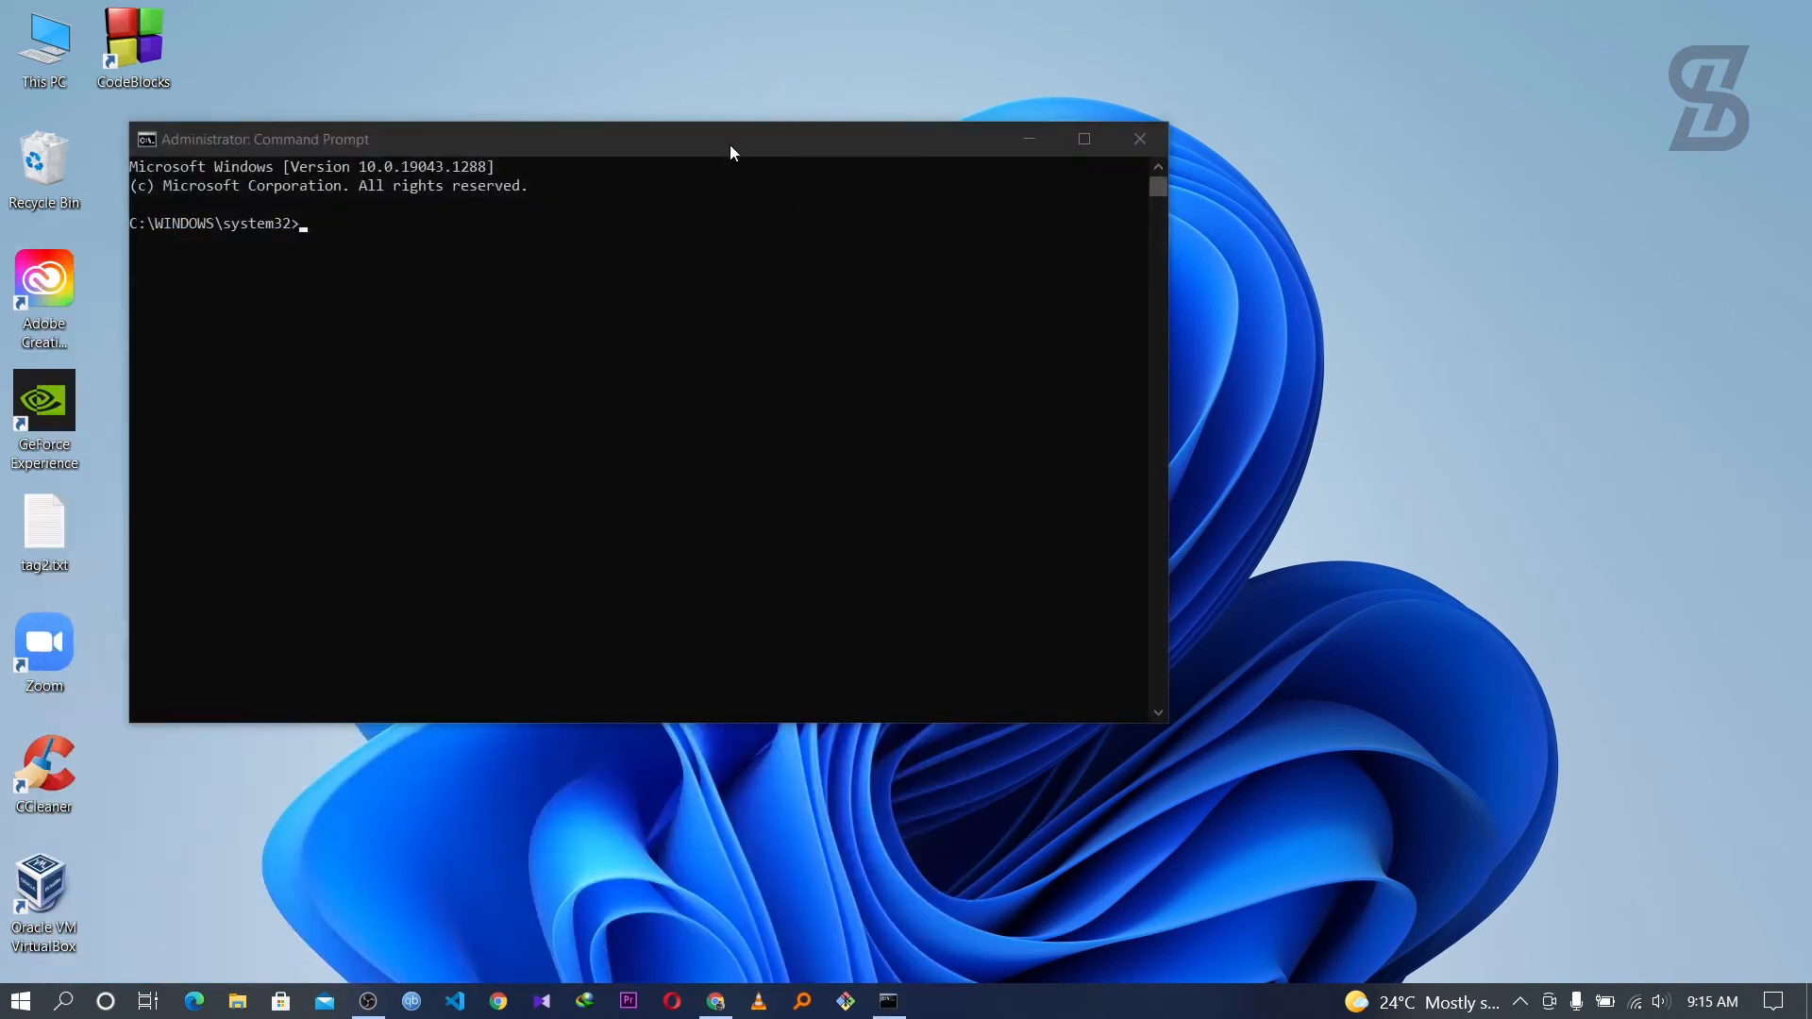
pyautogui.moveTo(729, 145); pyautogui.dragTo(953, 202)
# Check the compiler from the default system32 folder with gcc --version, and close the Command Prompt window.
pyautogui.write('g')
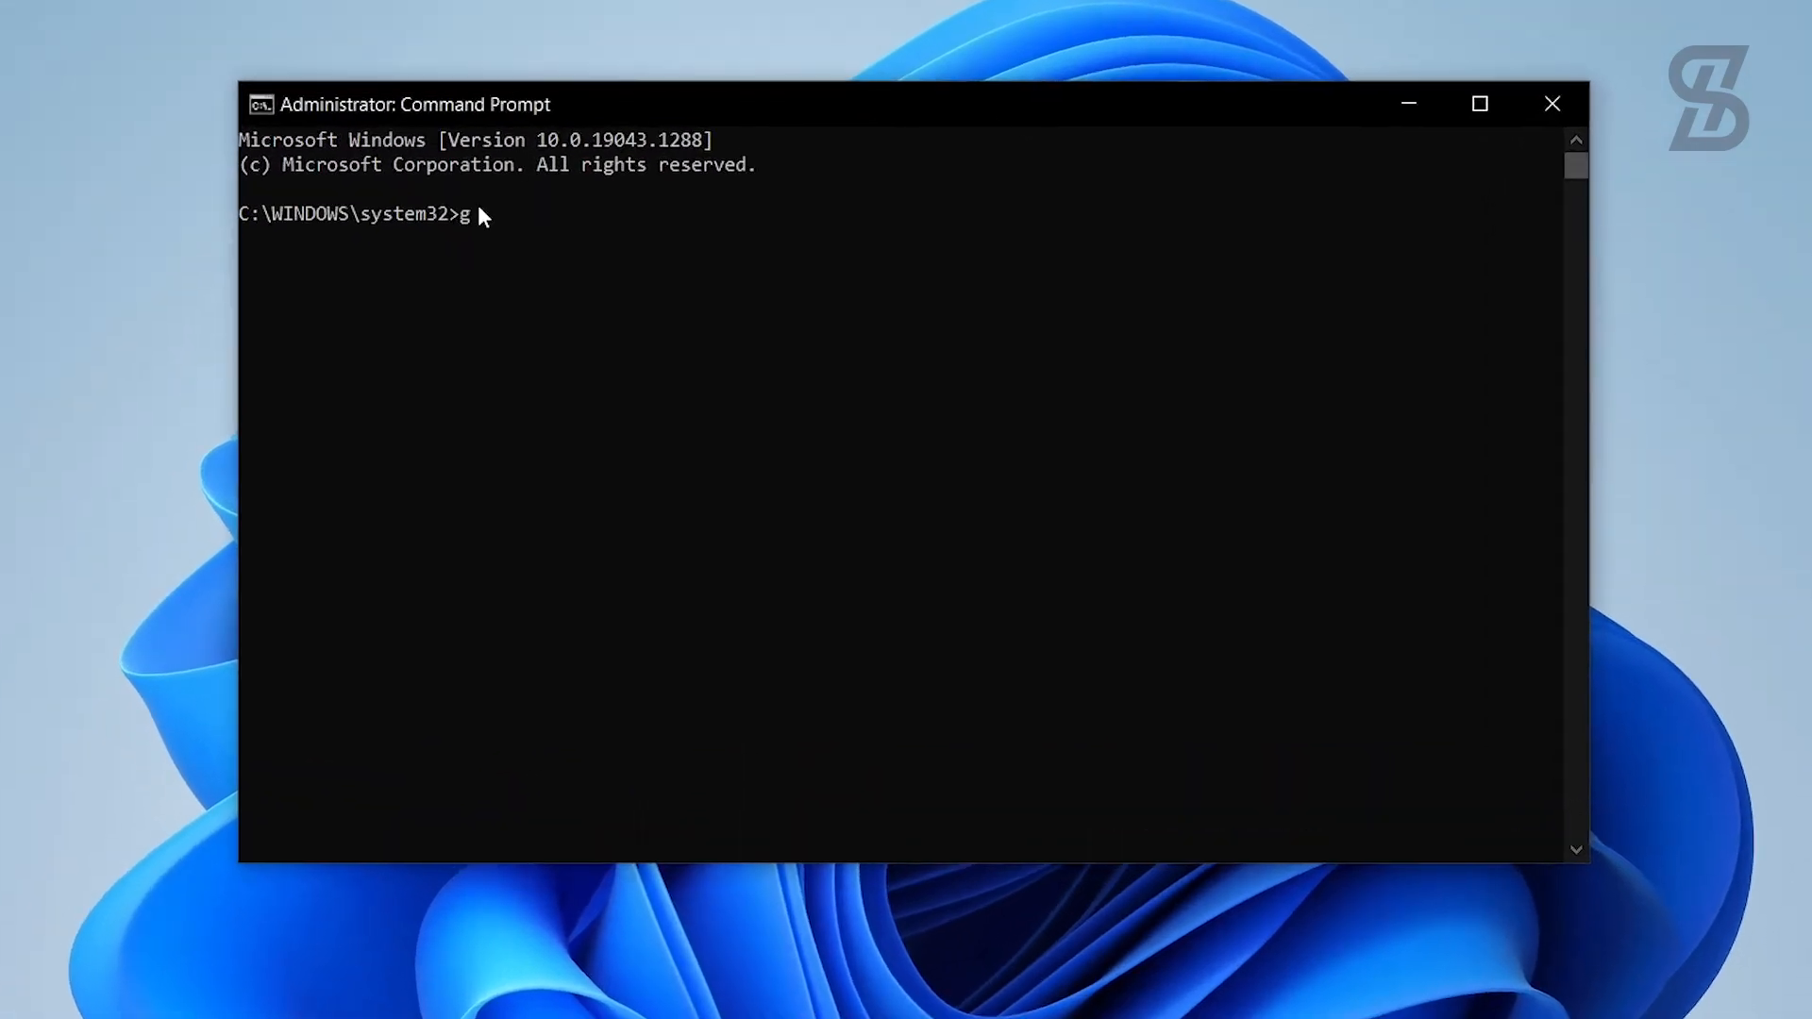
pyautogui.write('cc --version')
pyautogui.press('Return')
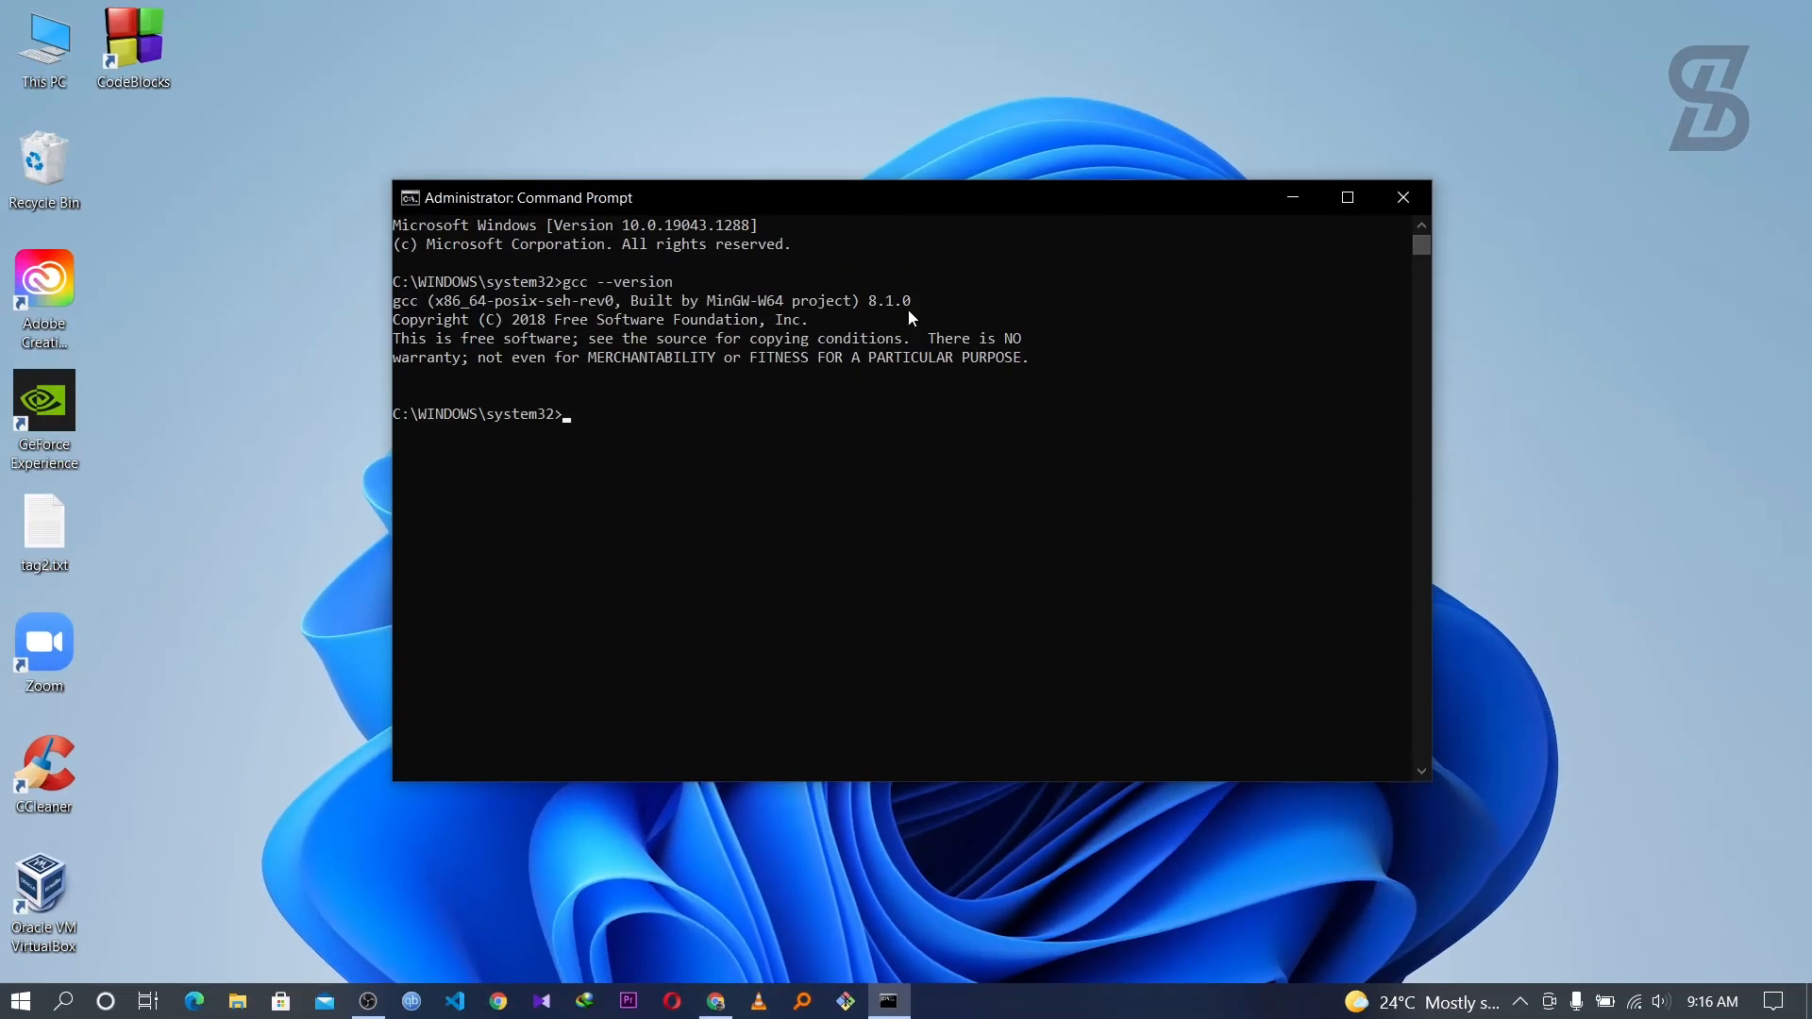
pyautogui.click(1405, 199)
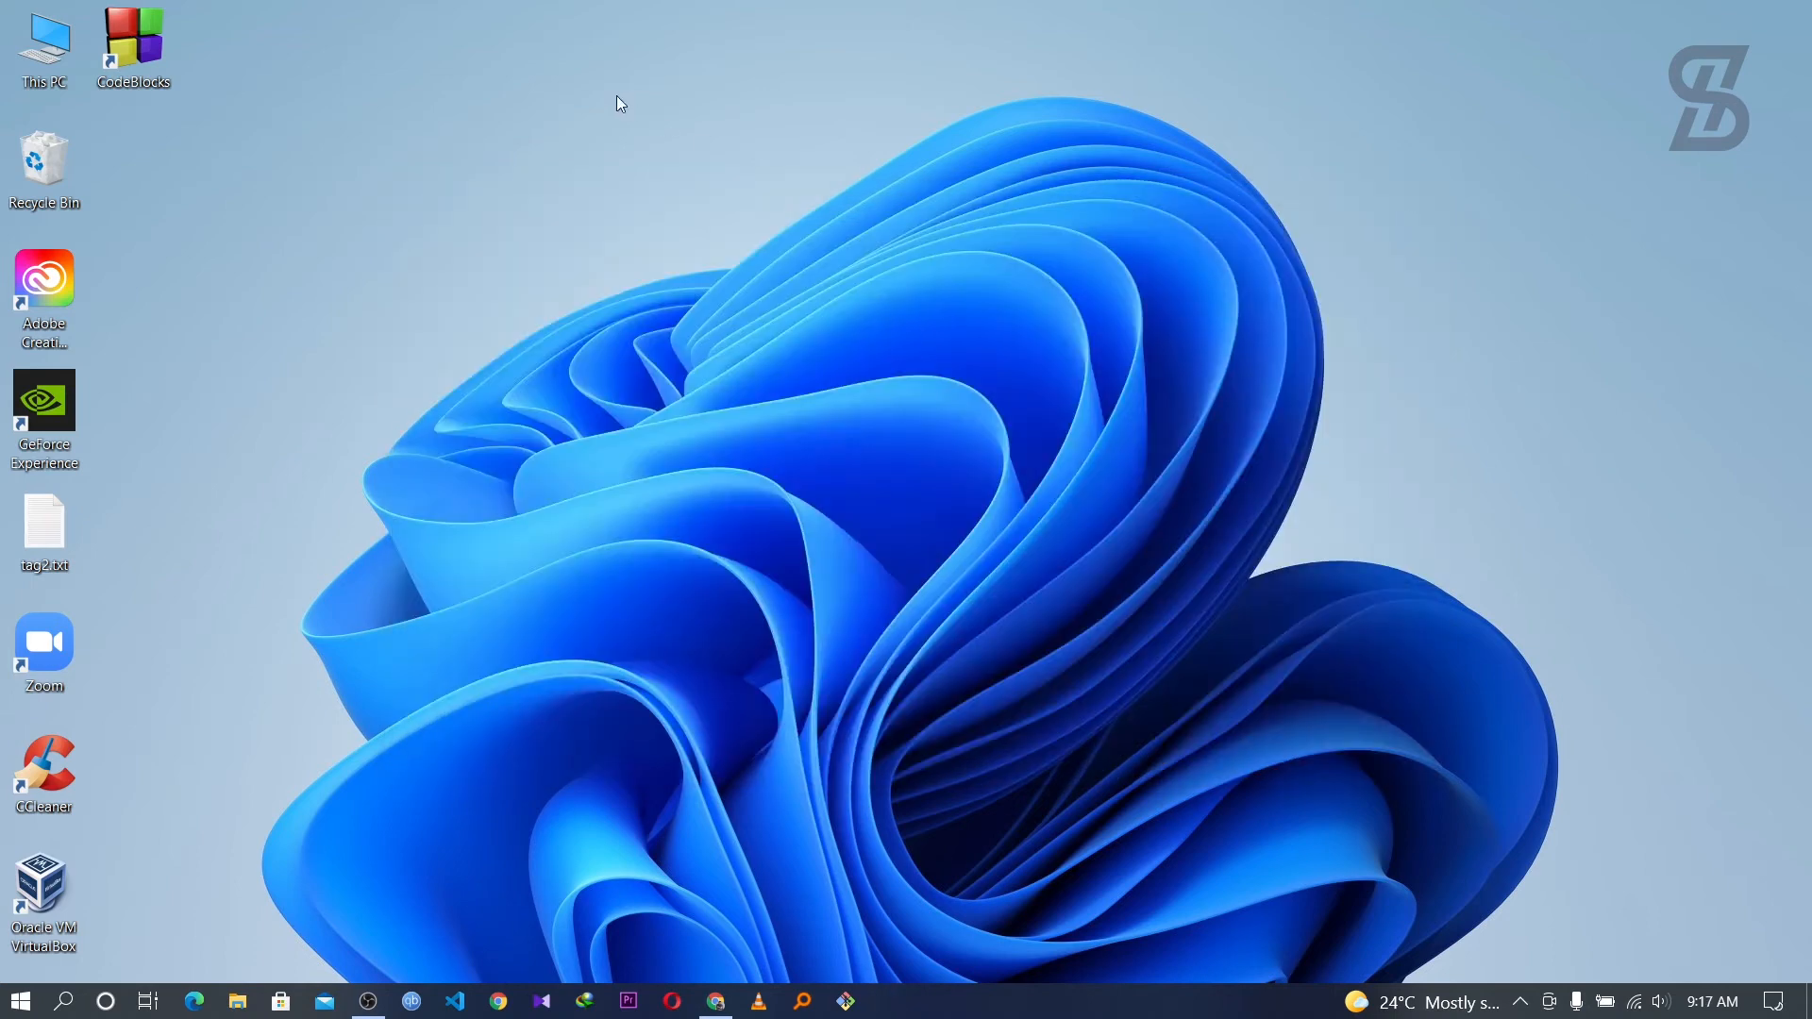
# Launch Code::Blocks from the desktop, dismiss the keyboard shortcut conflicts message and widen the Management pane to fit its tabs.
pyautogui.doubleClick(136, 51)
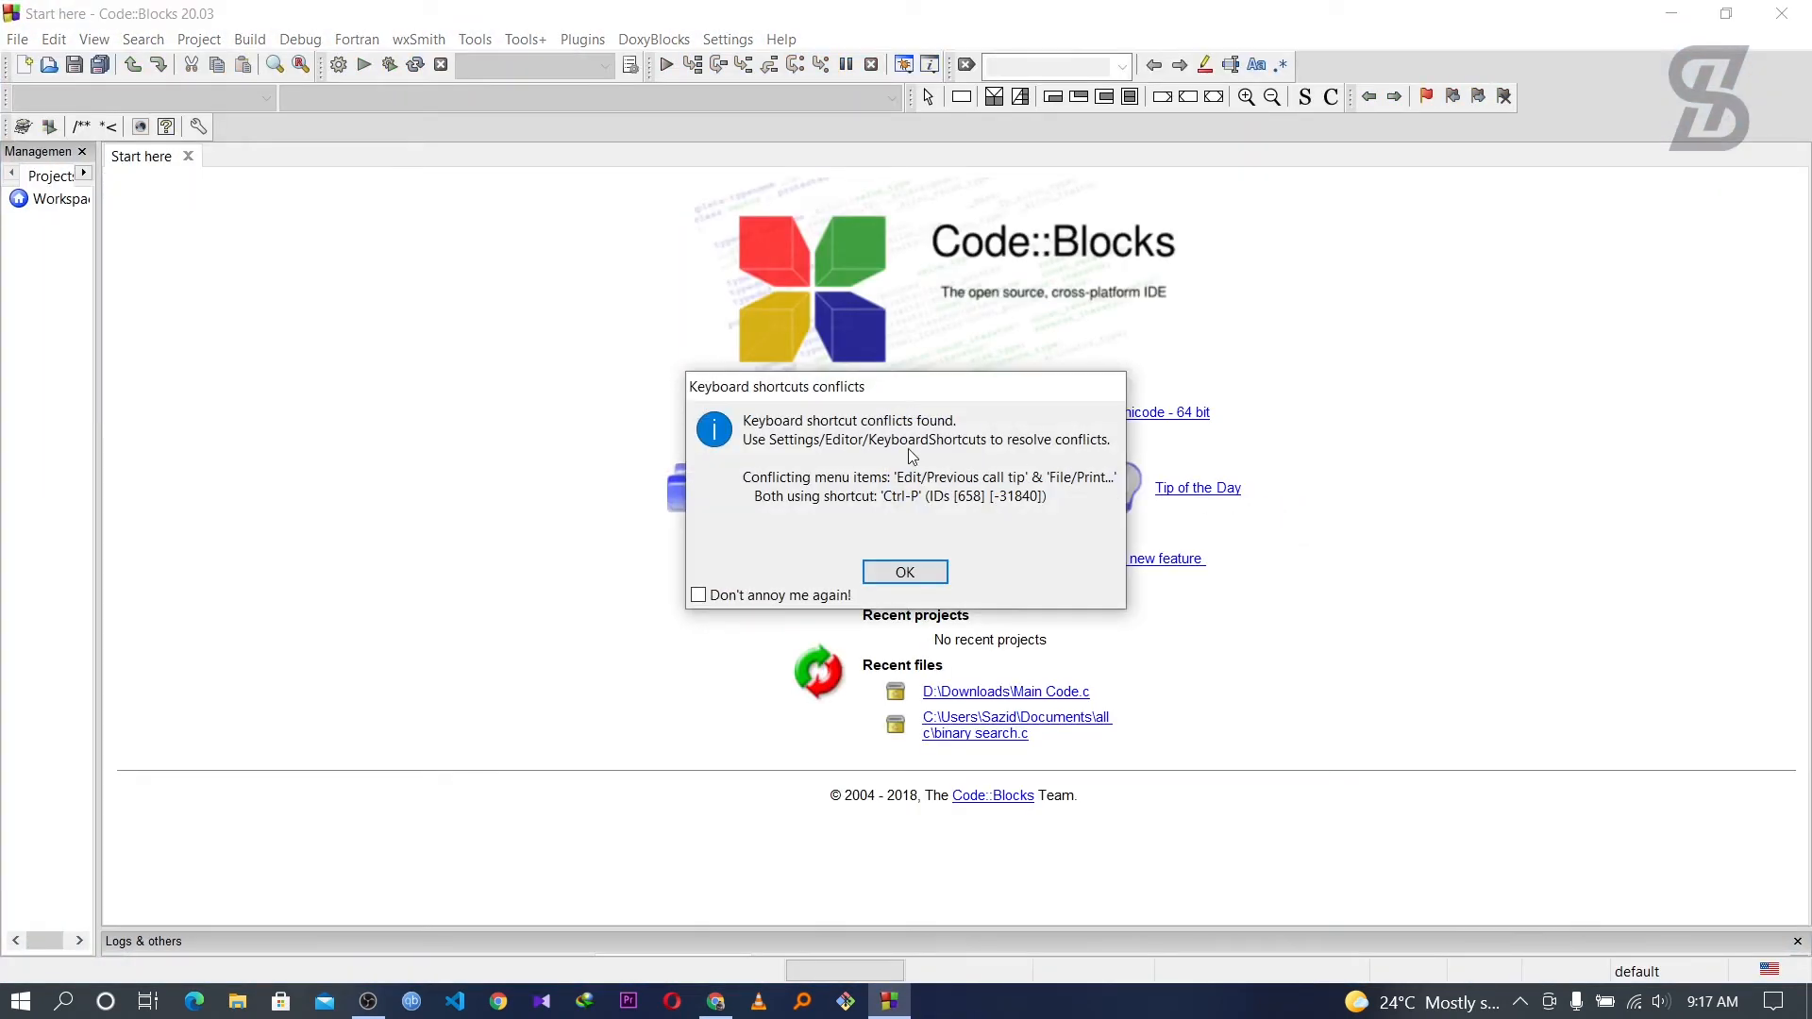
pyautogui.click(894, 575)
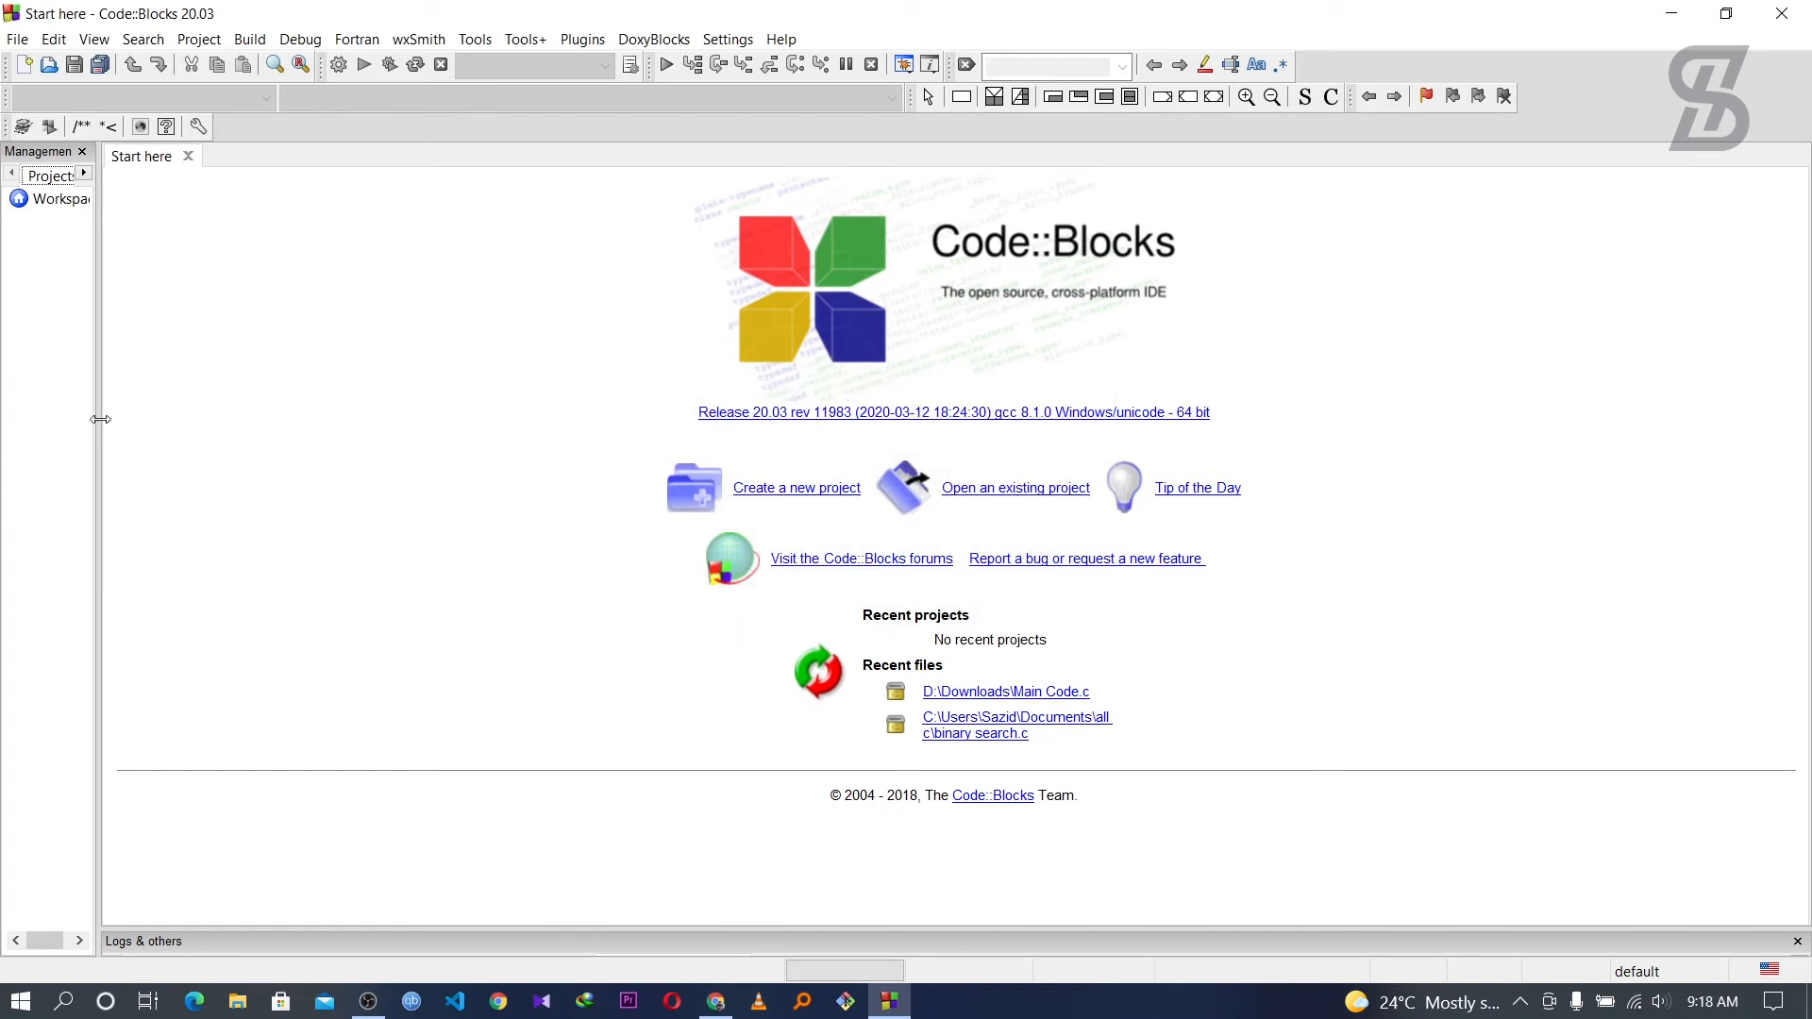
pyautogui.moveTo(96, 420); pyautogui.dragTo(334, 419)
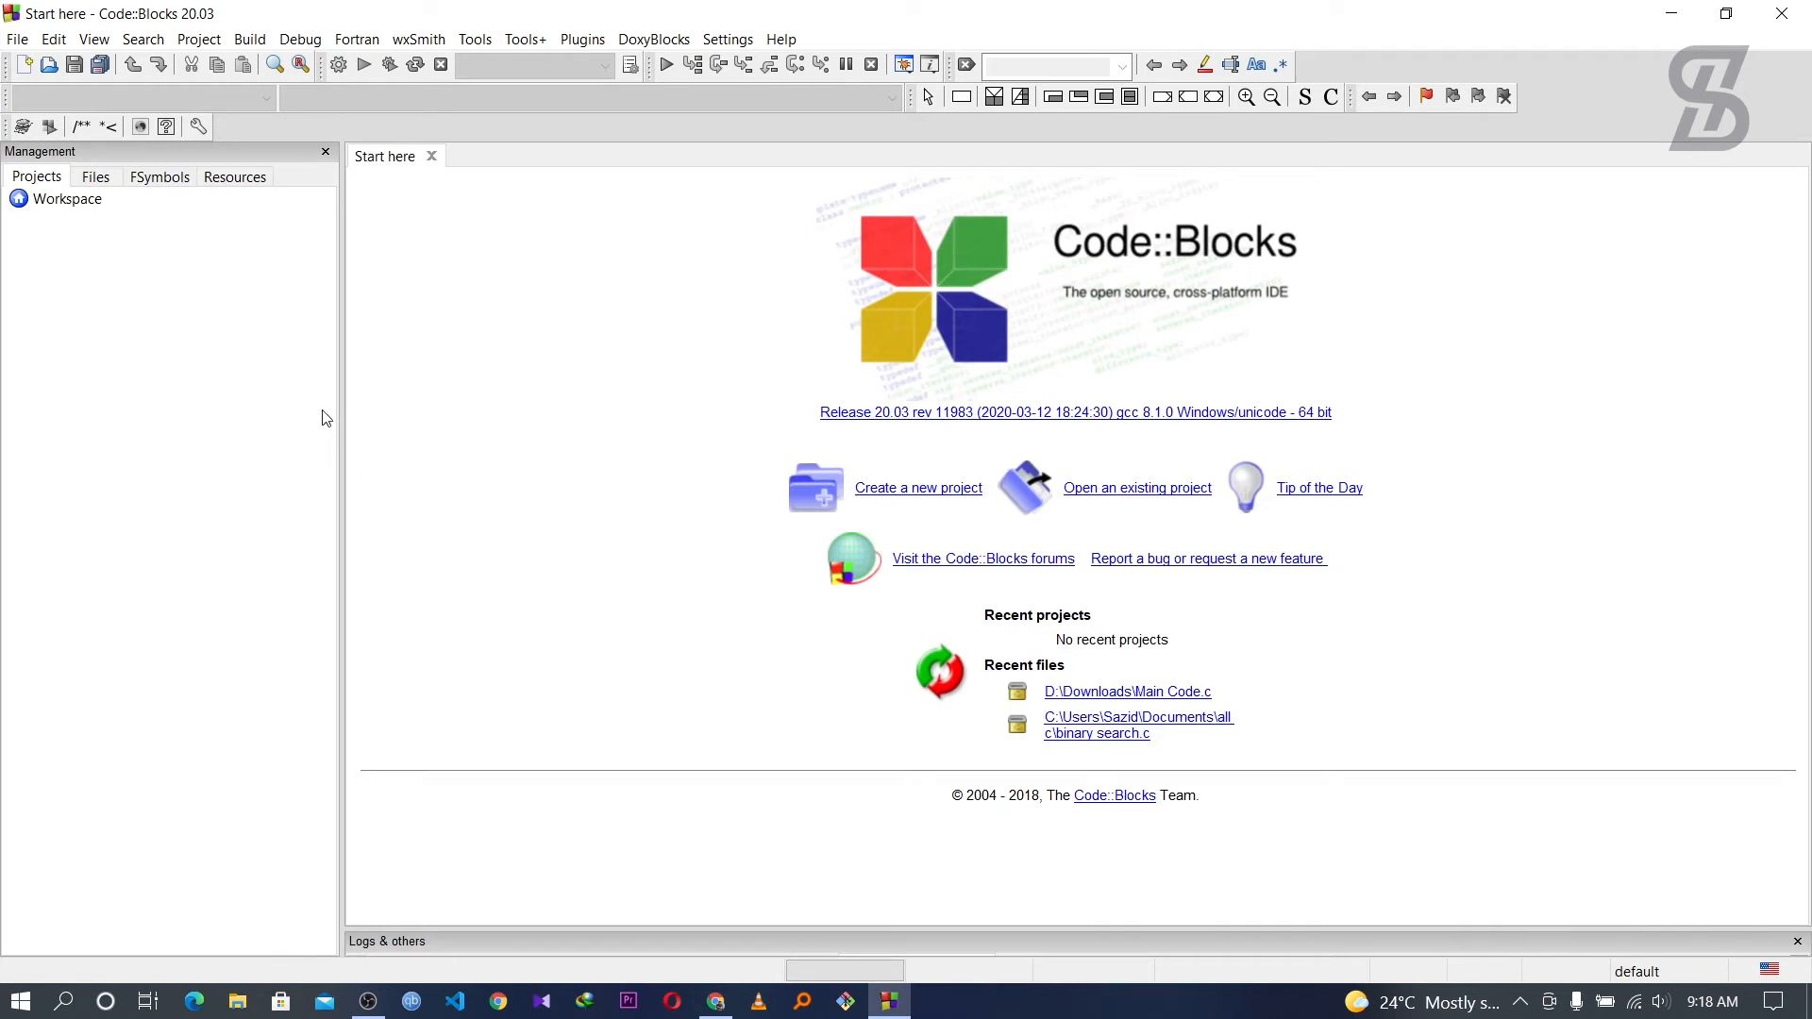
pyautogui.moveTo(340, 407); pyautogui.dragTo(292, 404)
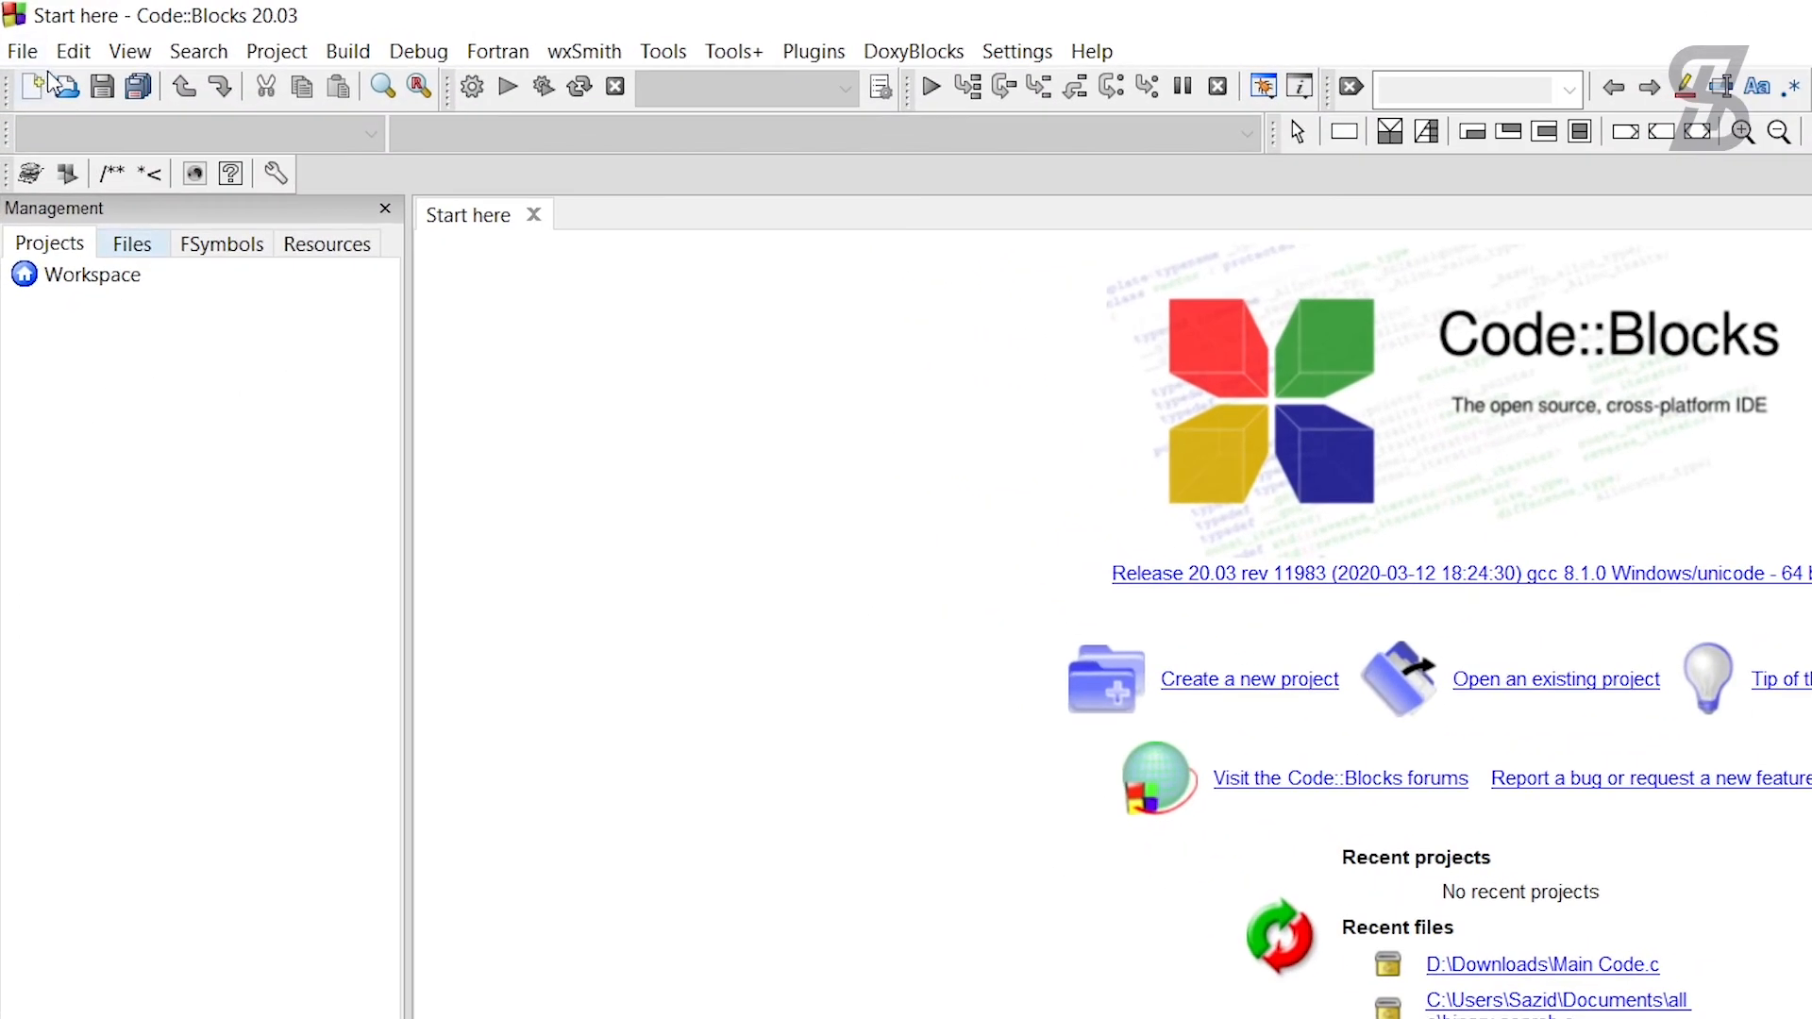
# Create an empty file and save it in the Documents folder as Cprogram.c.
pyautogui.click(33, 92)
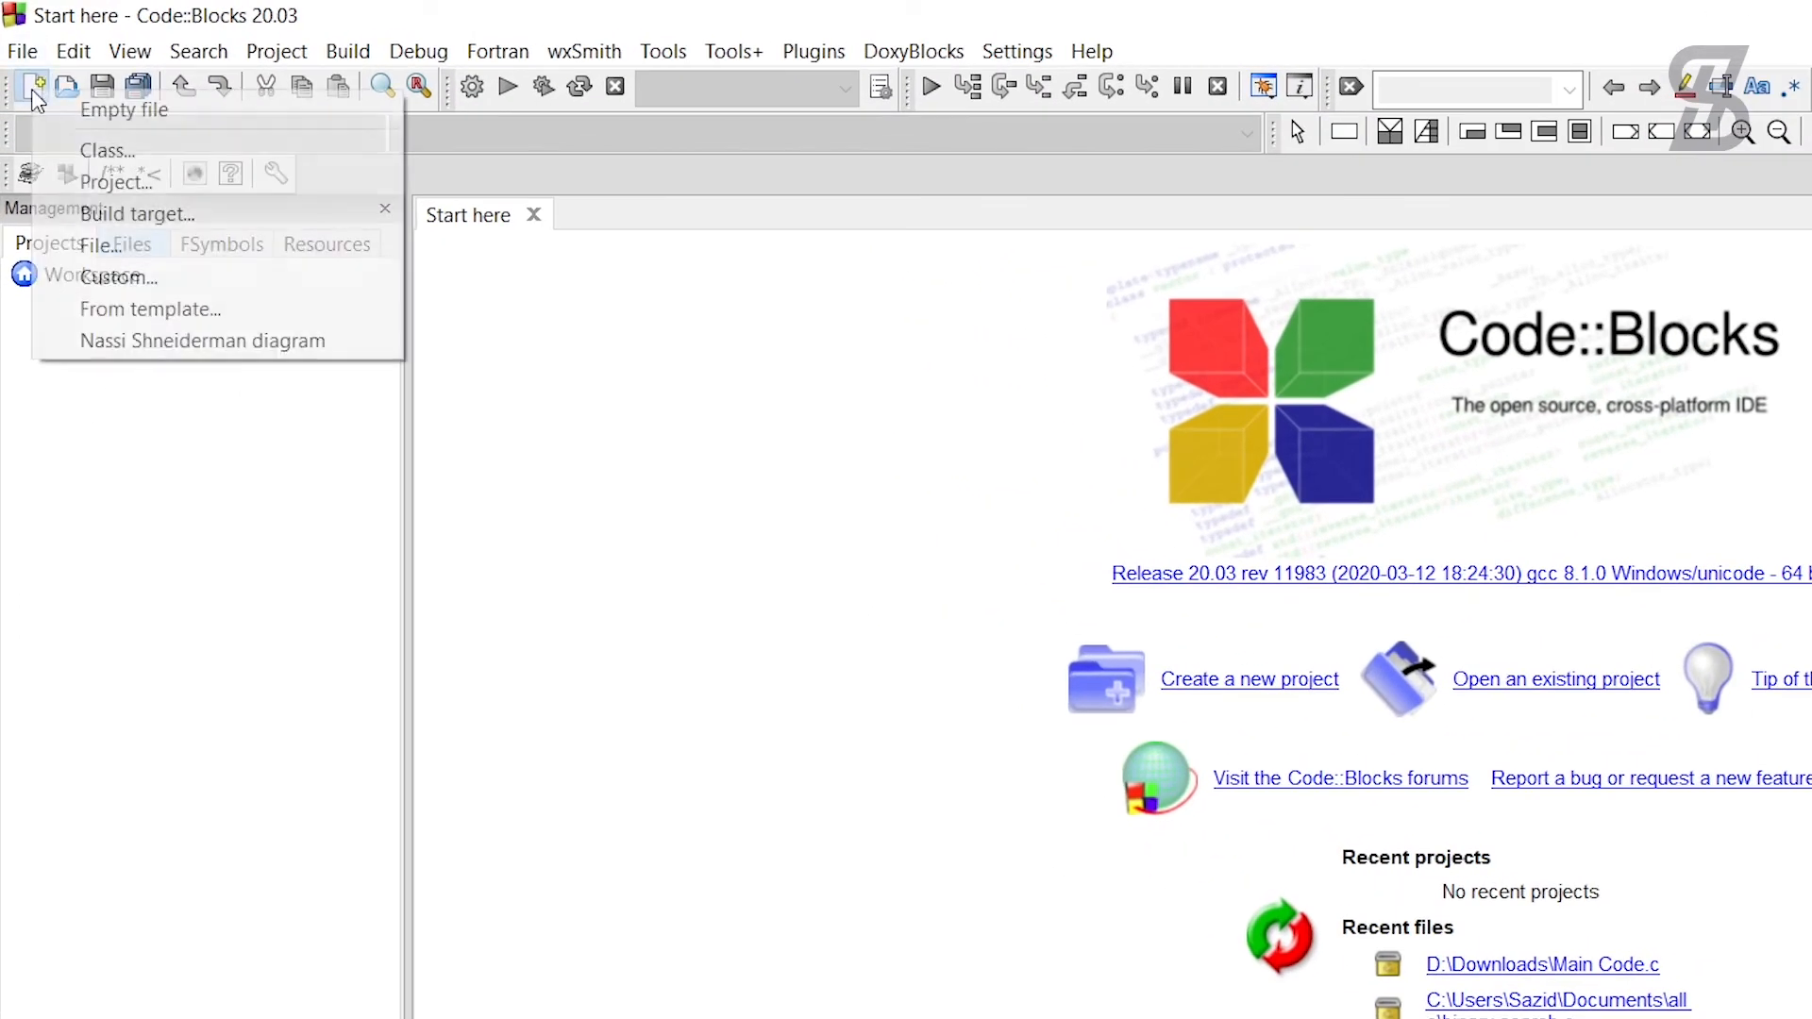
pyautogui.click(98, 108)
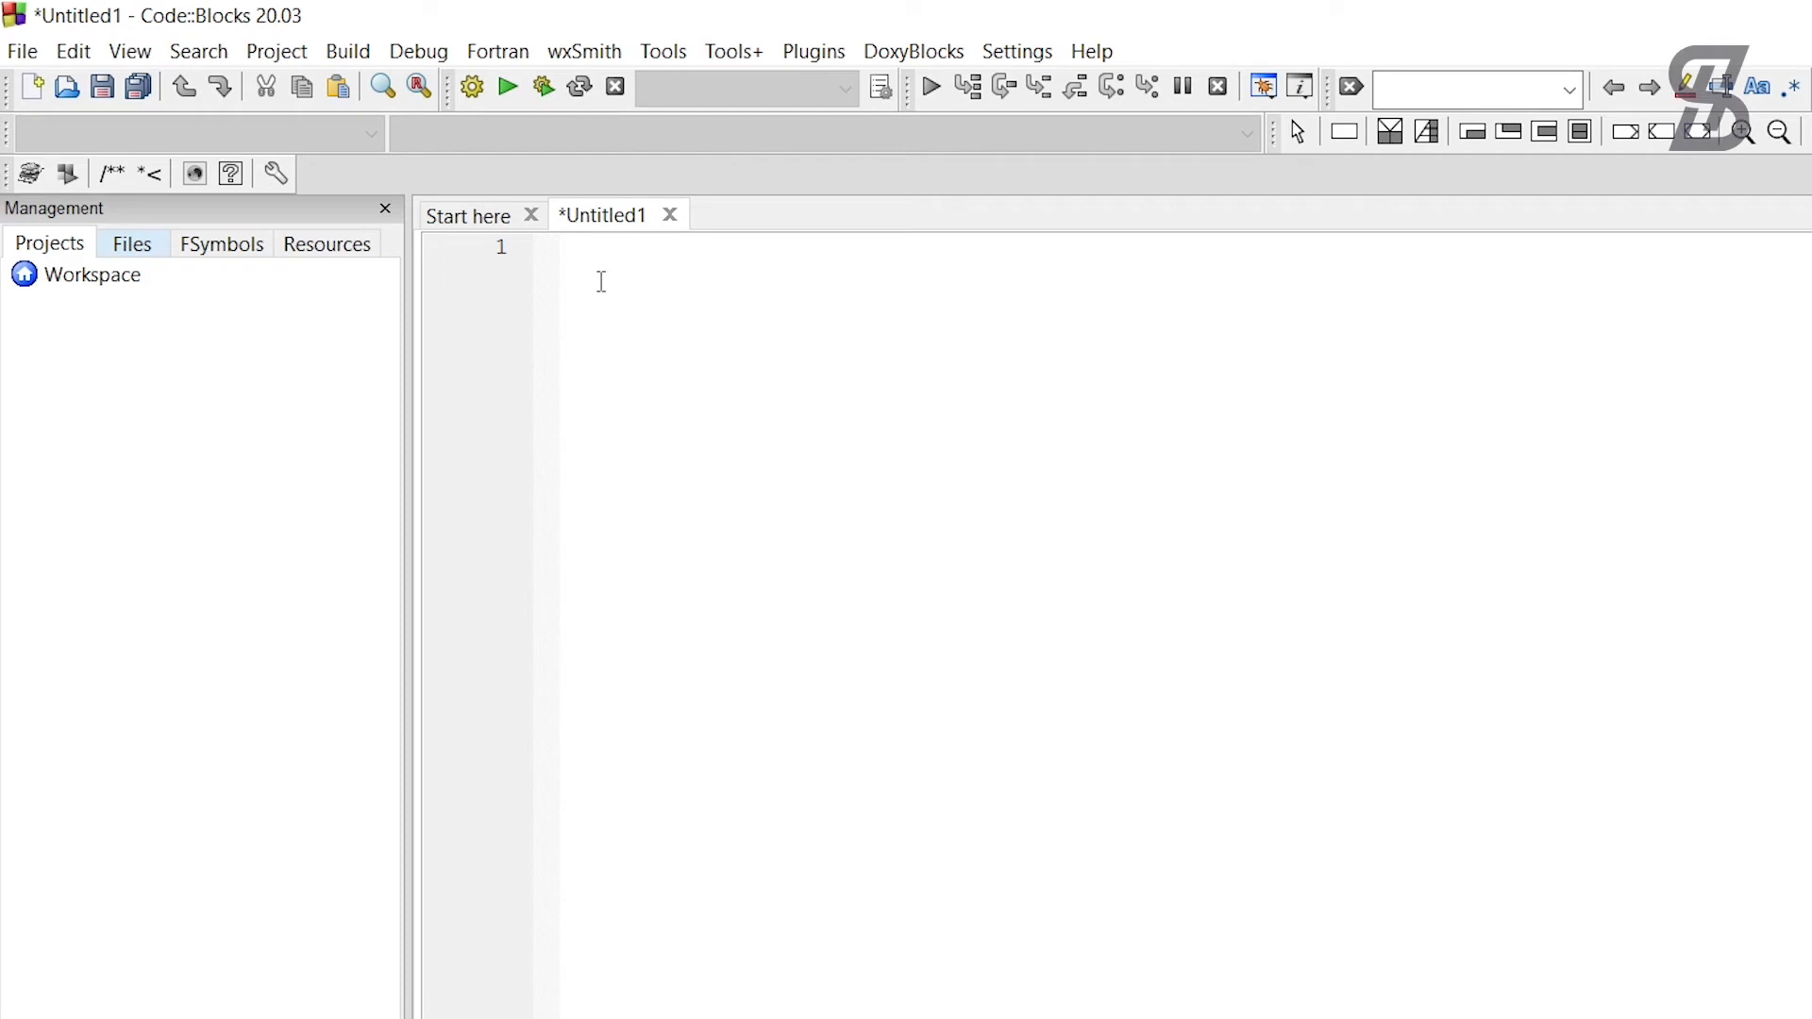
pyautogui.click(139, 87)
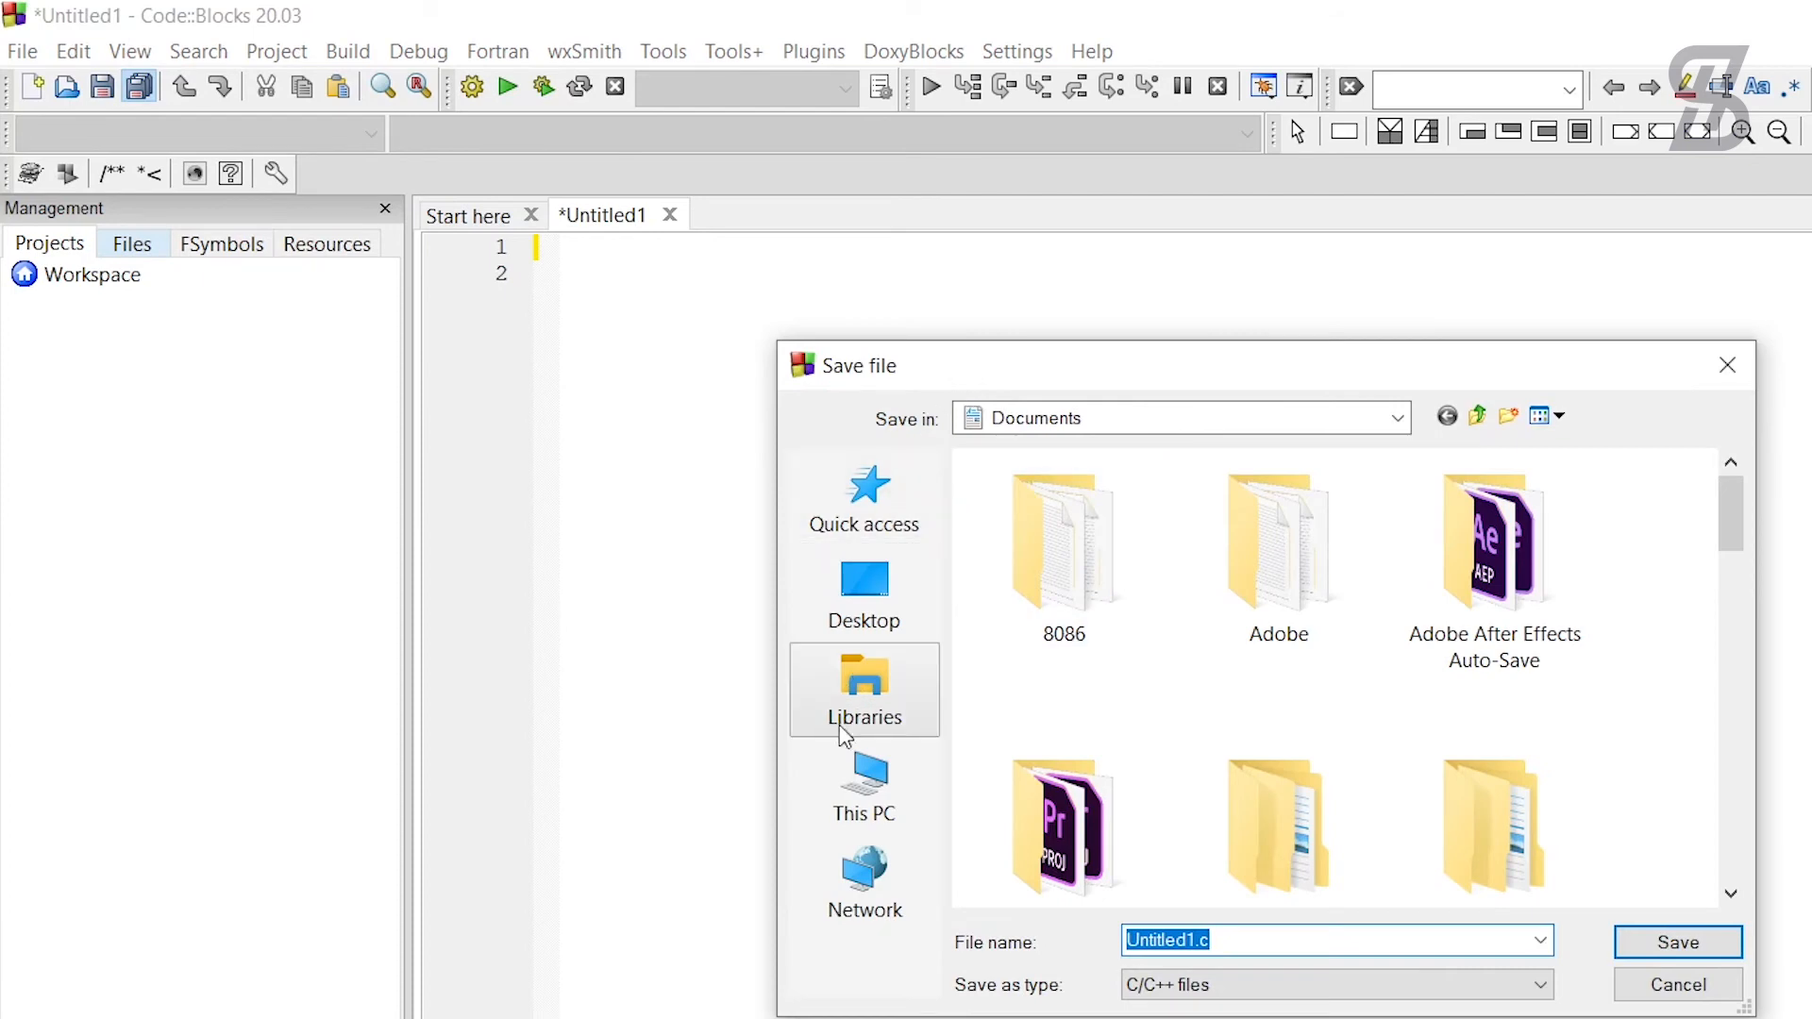
pyautogui.click(1193, 941)
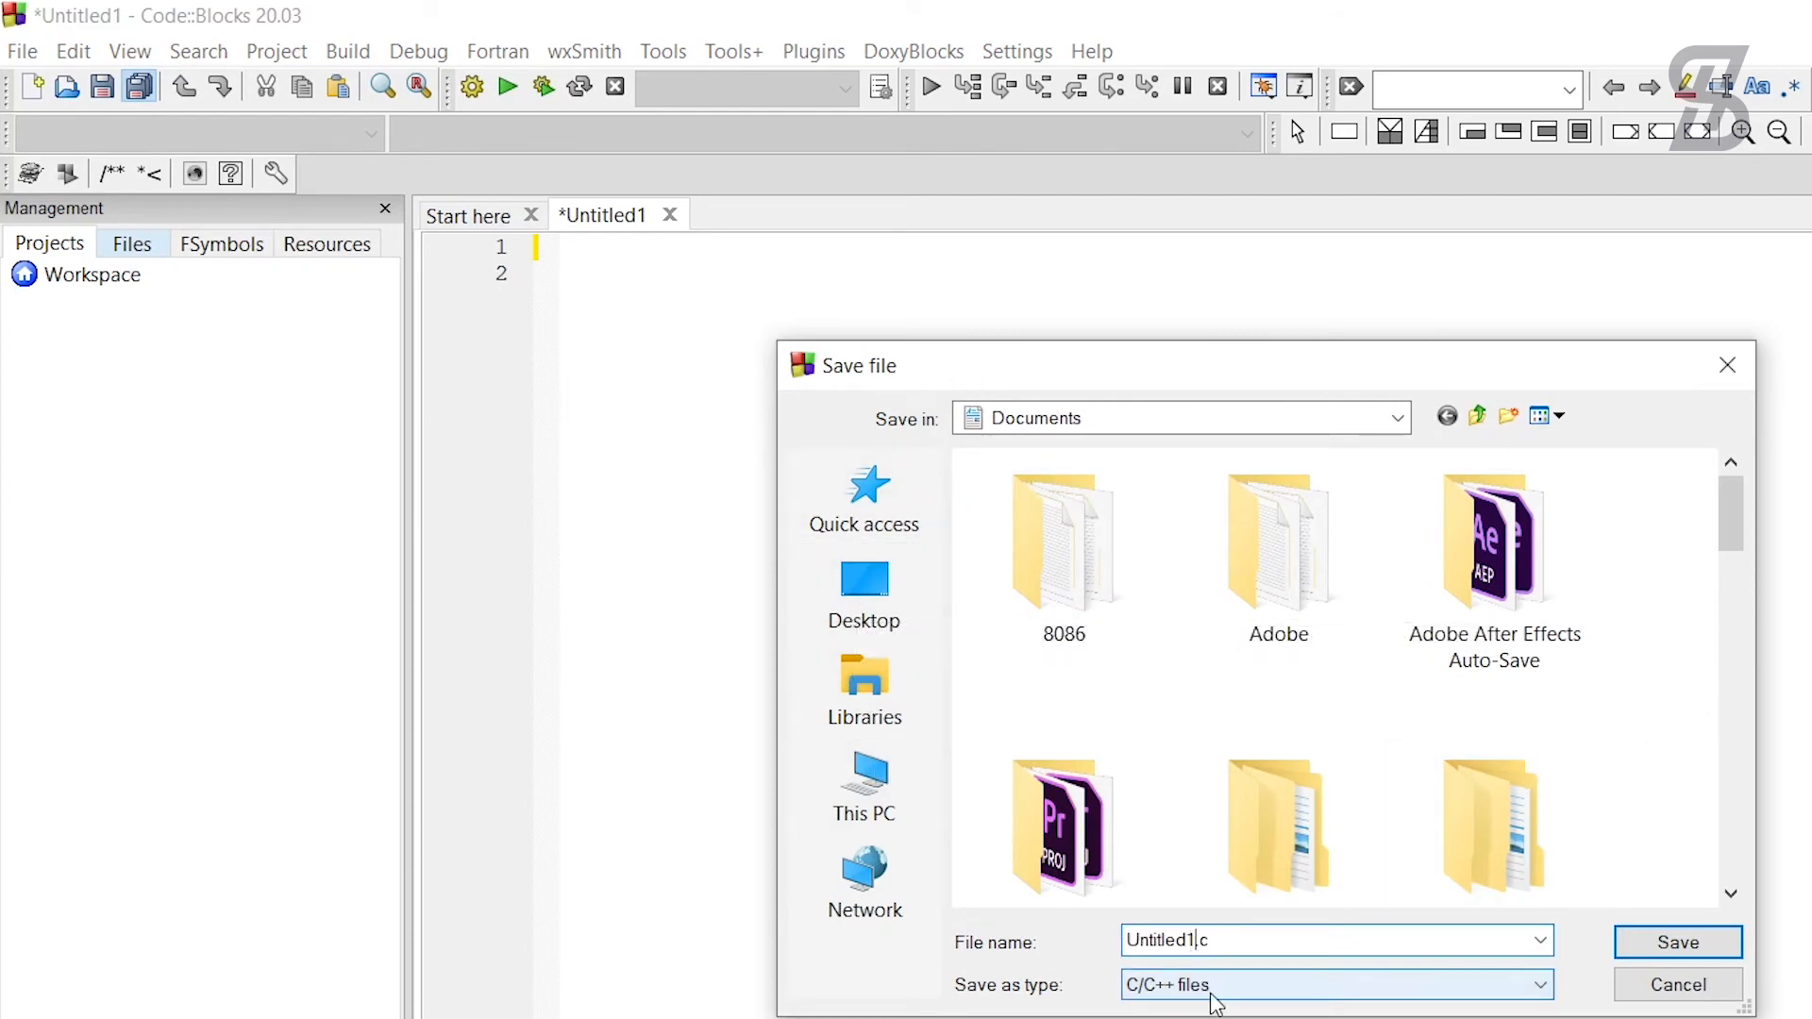
pyautogui.press('BackSpace')
pyautogui.press('BackSpace')
pyautogui.press('BackSpace')
pyautogui.press('BackSpace')
pyautogui.press('BackSpace')
pyautogui.press('BackSpace')
pyautogui.press('BackSpace')
pyautogui.press('BackSpace')
pyautogui.press('BackSpace')
pyautogui.write('Cprogram')
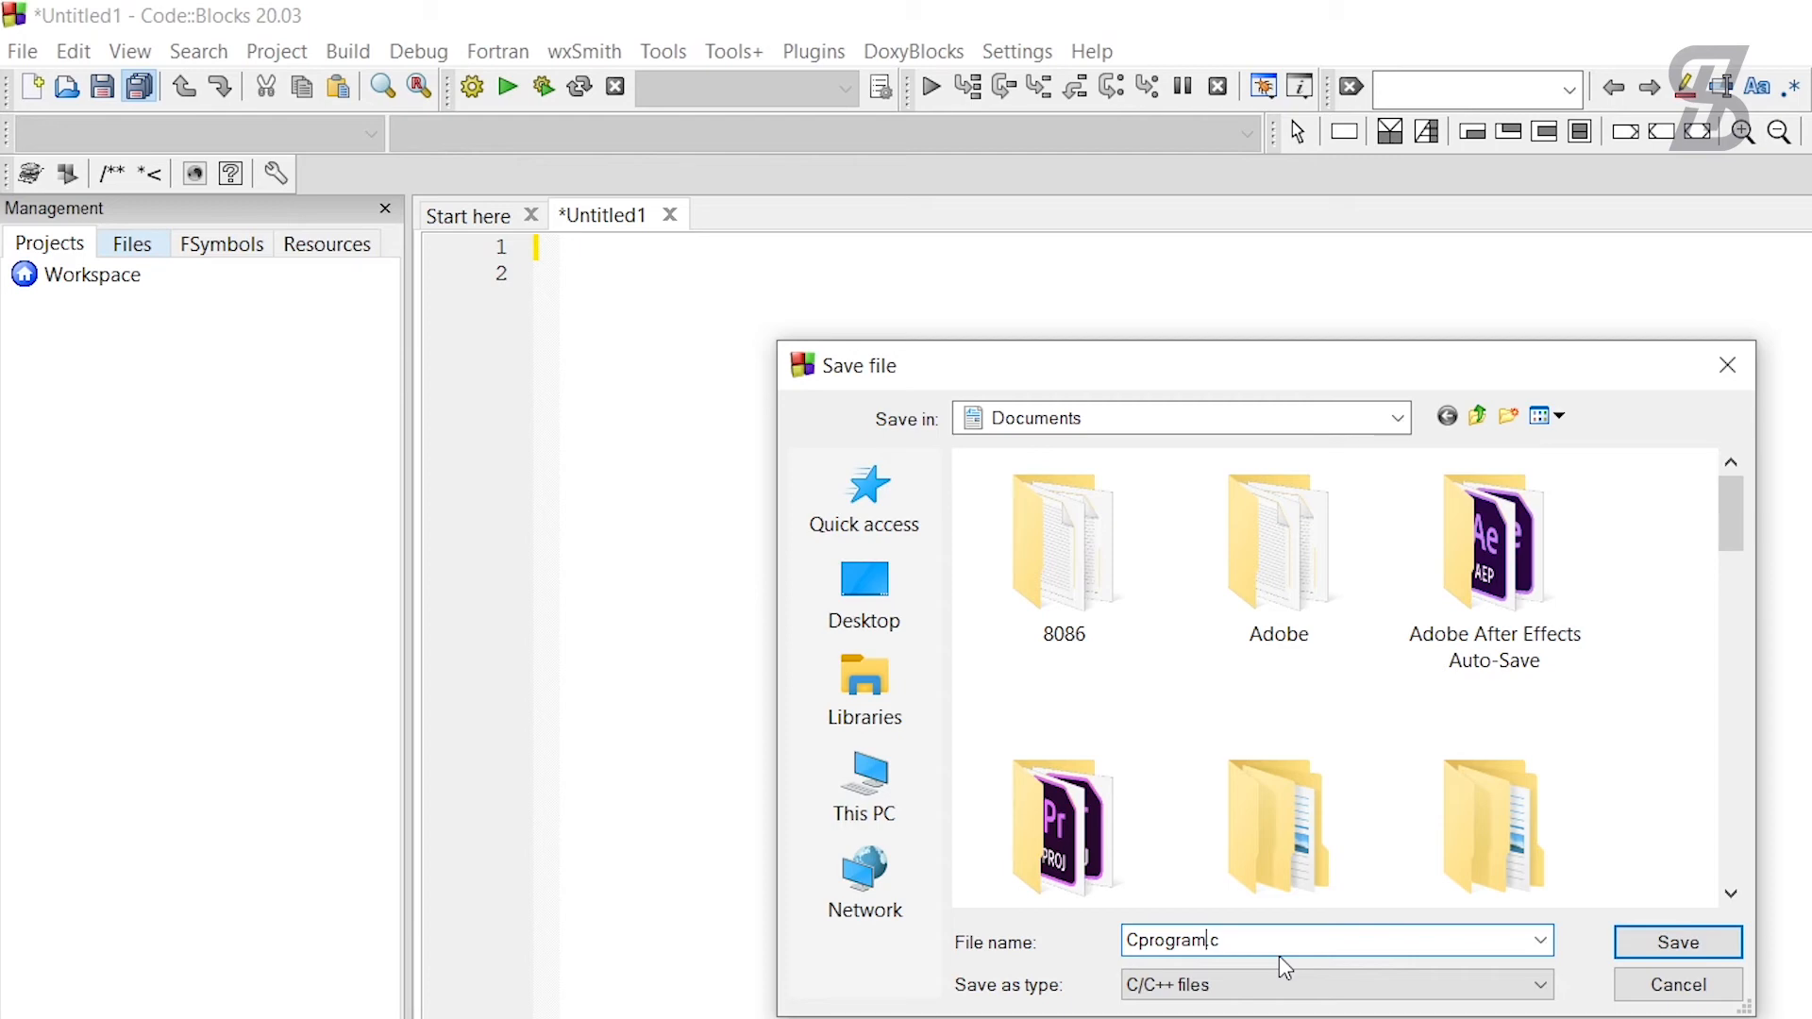
pyautogui.click(1712, 942)
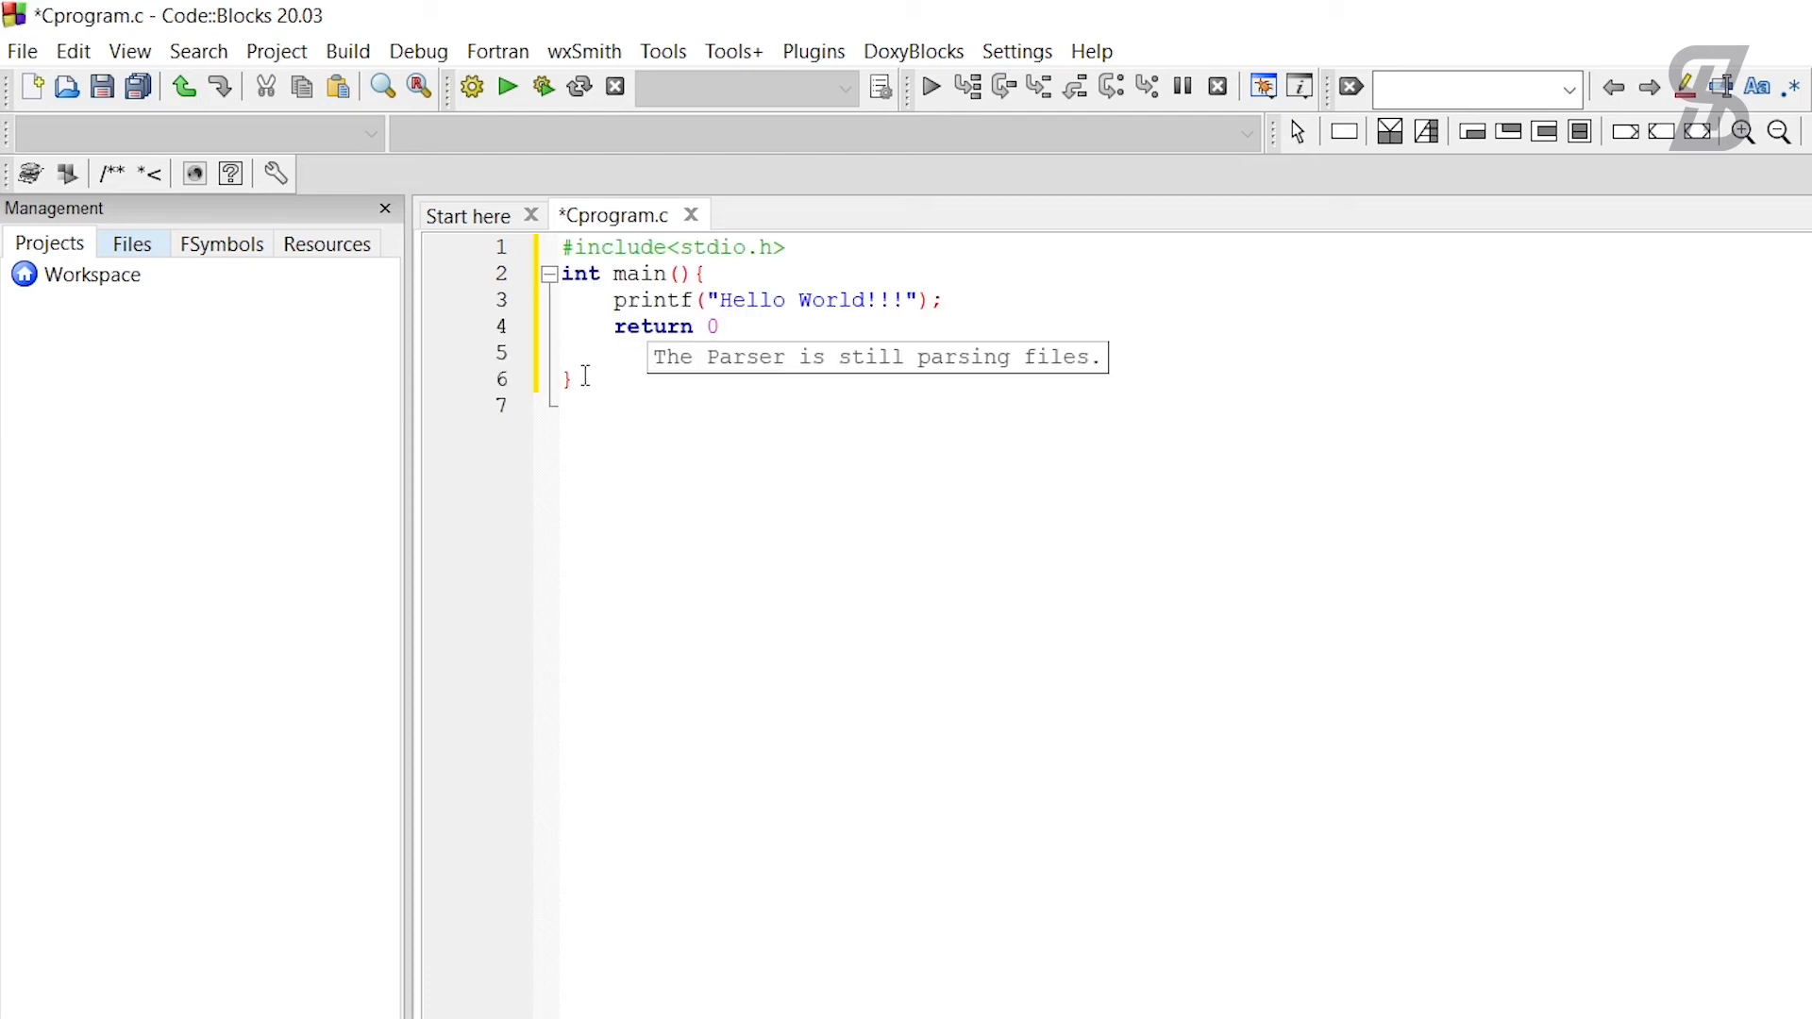
# Write and save the C program that prints "Hello World!!!" and ends with return 0;, and try to build and run it.
pyautogui.write('0;')
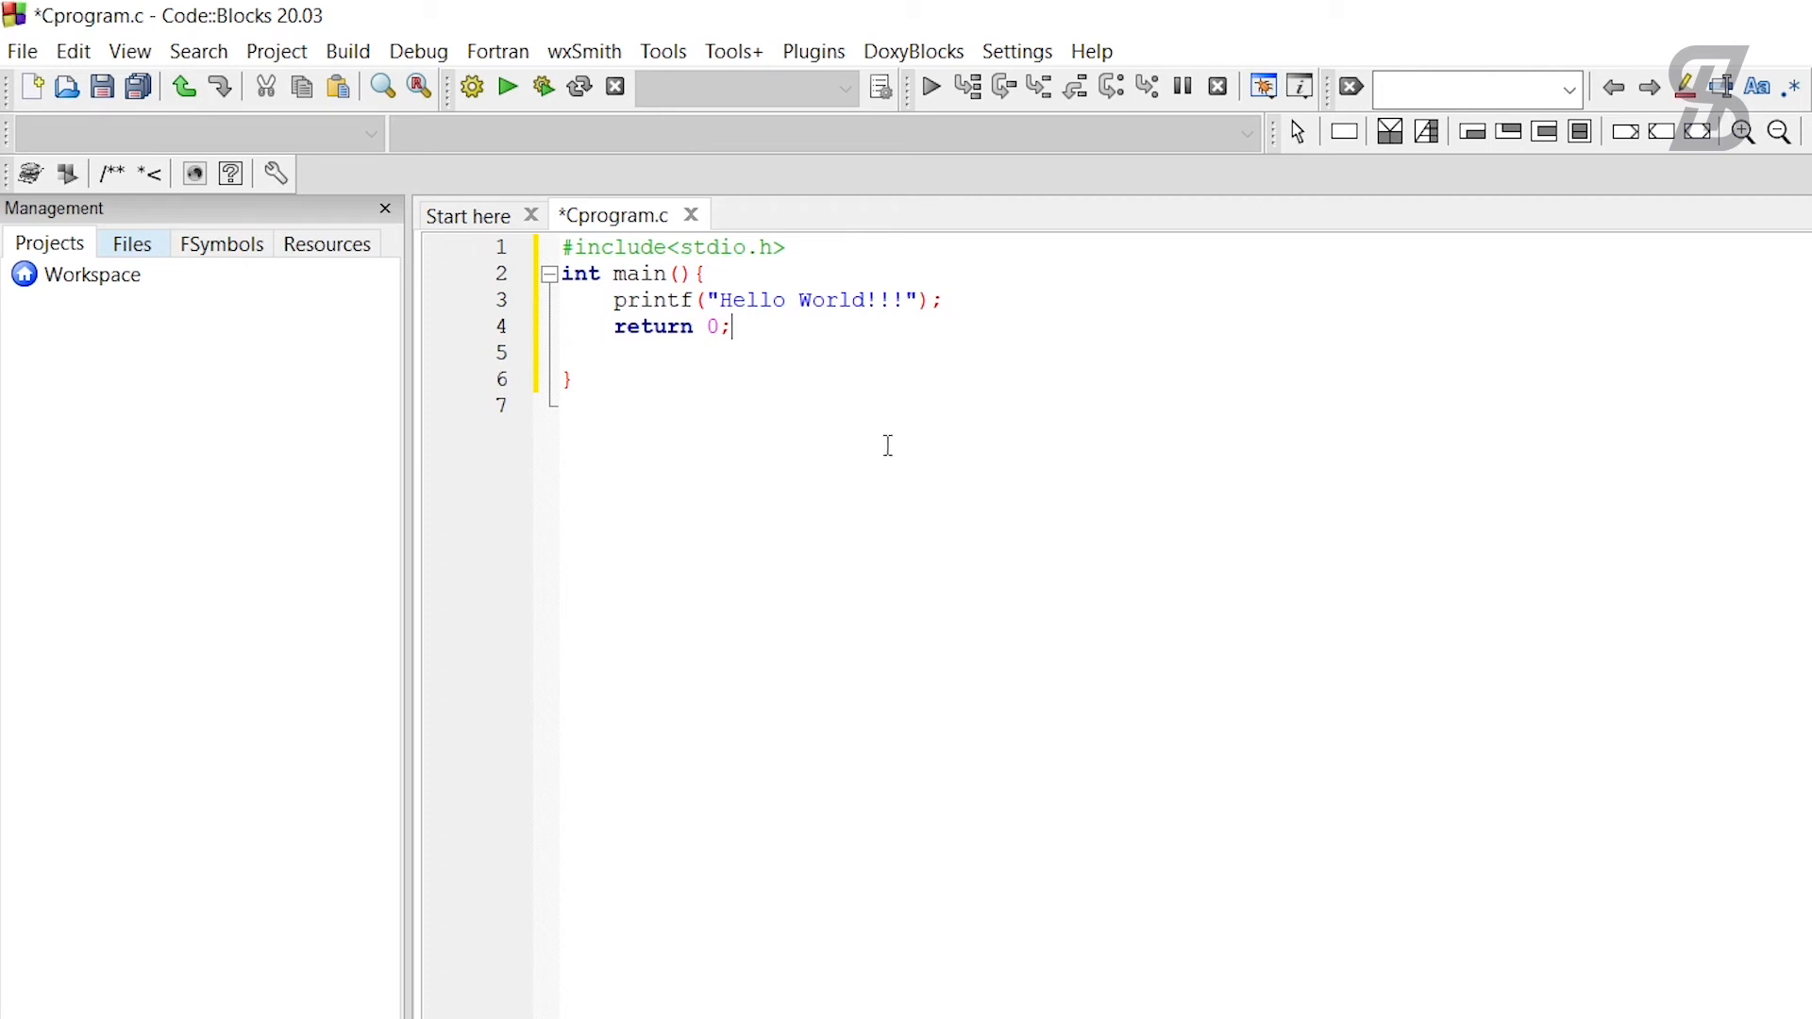
pyautogui.click(103, 90)
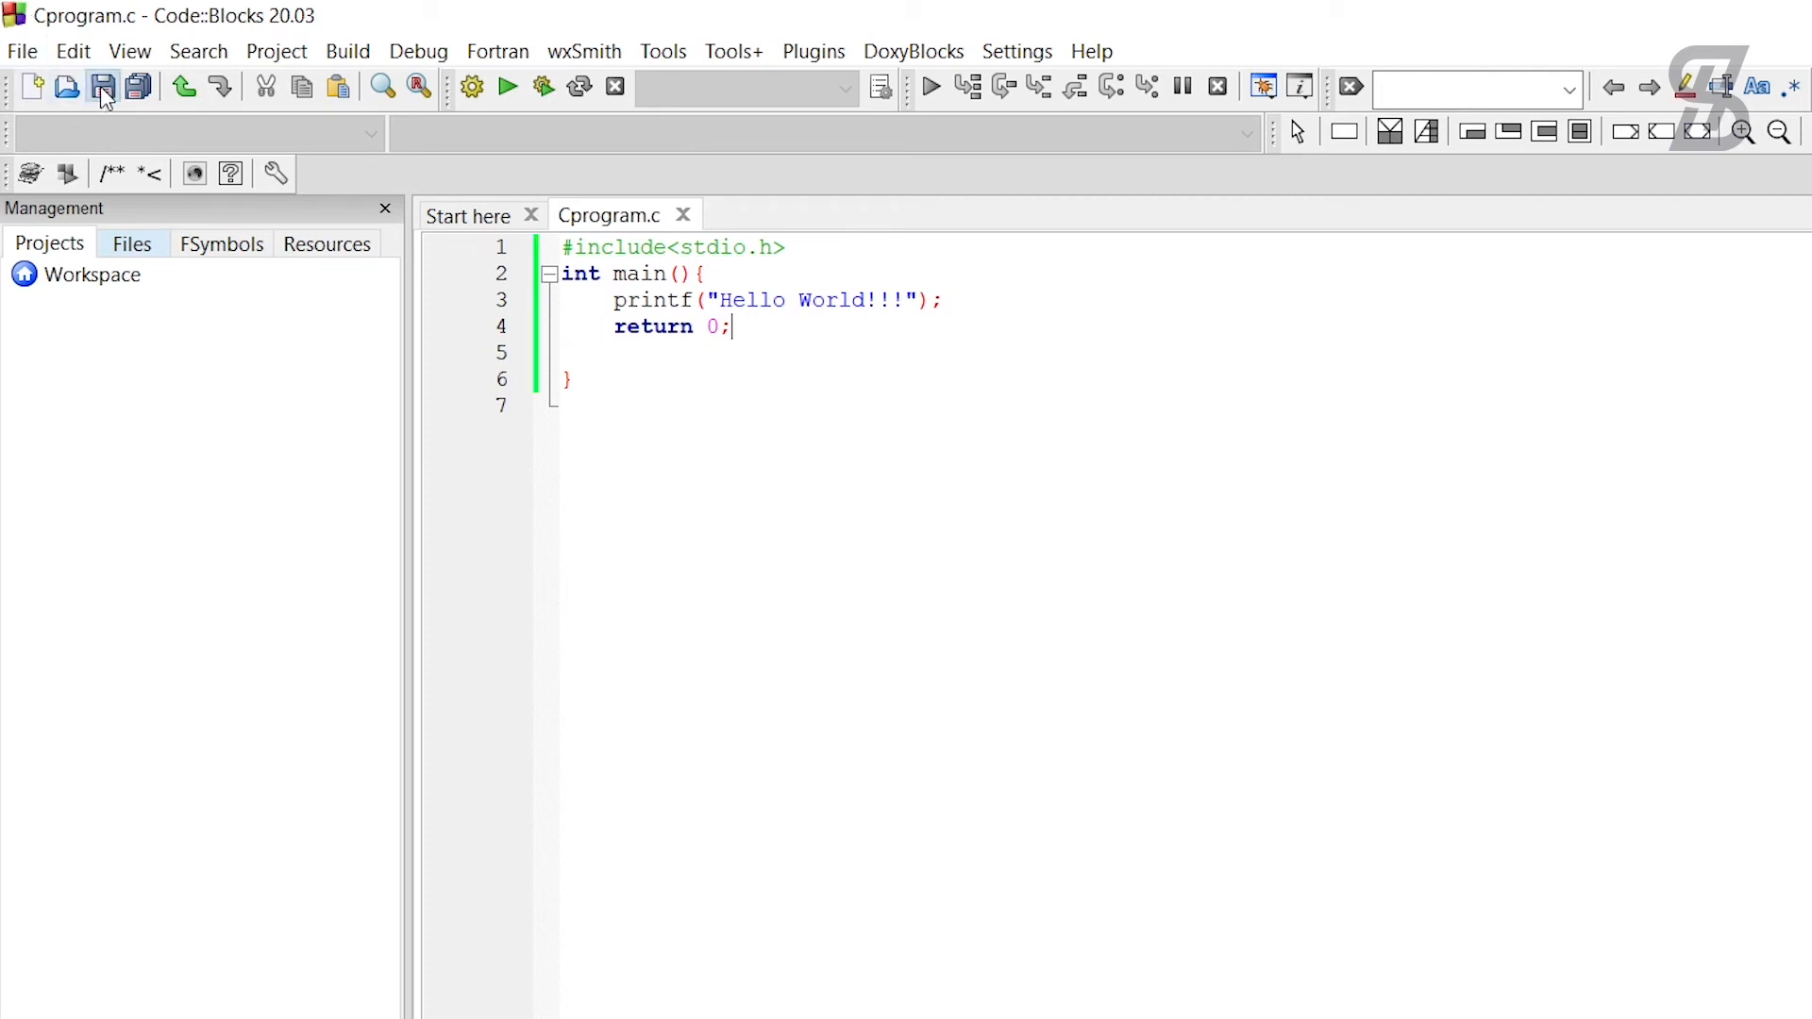
pyautogui.click(547, 94)
pyautogui.click(559, 90)
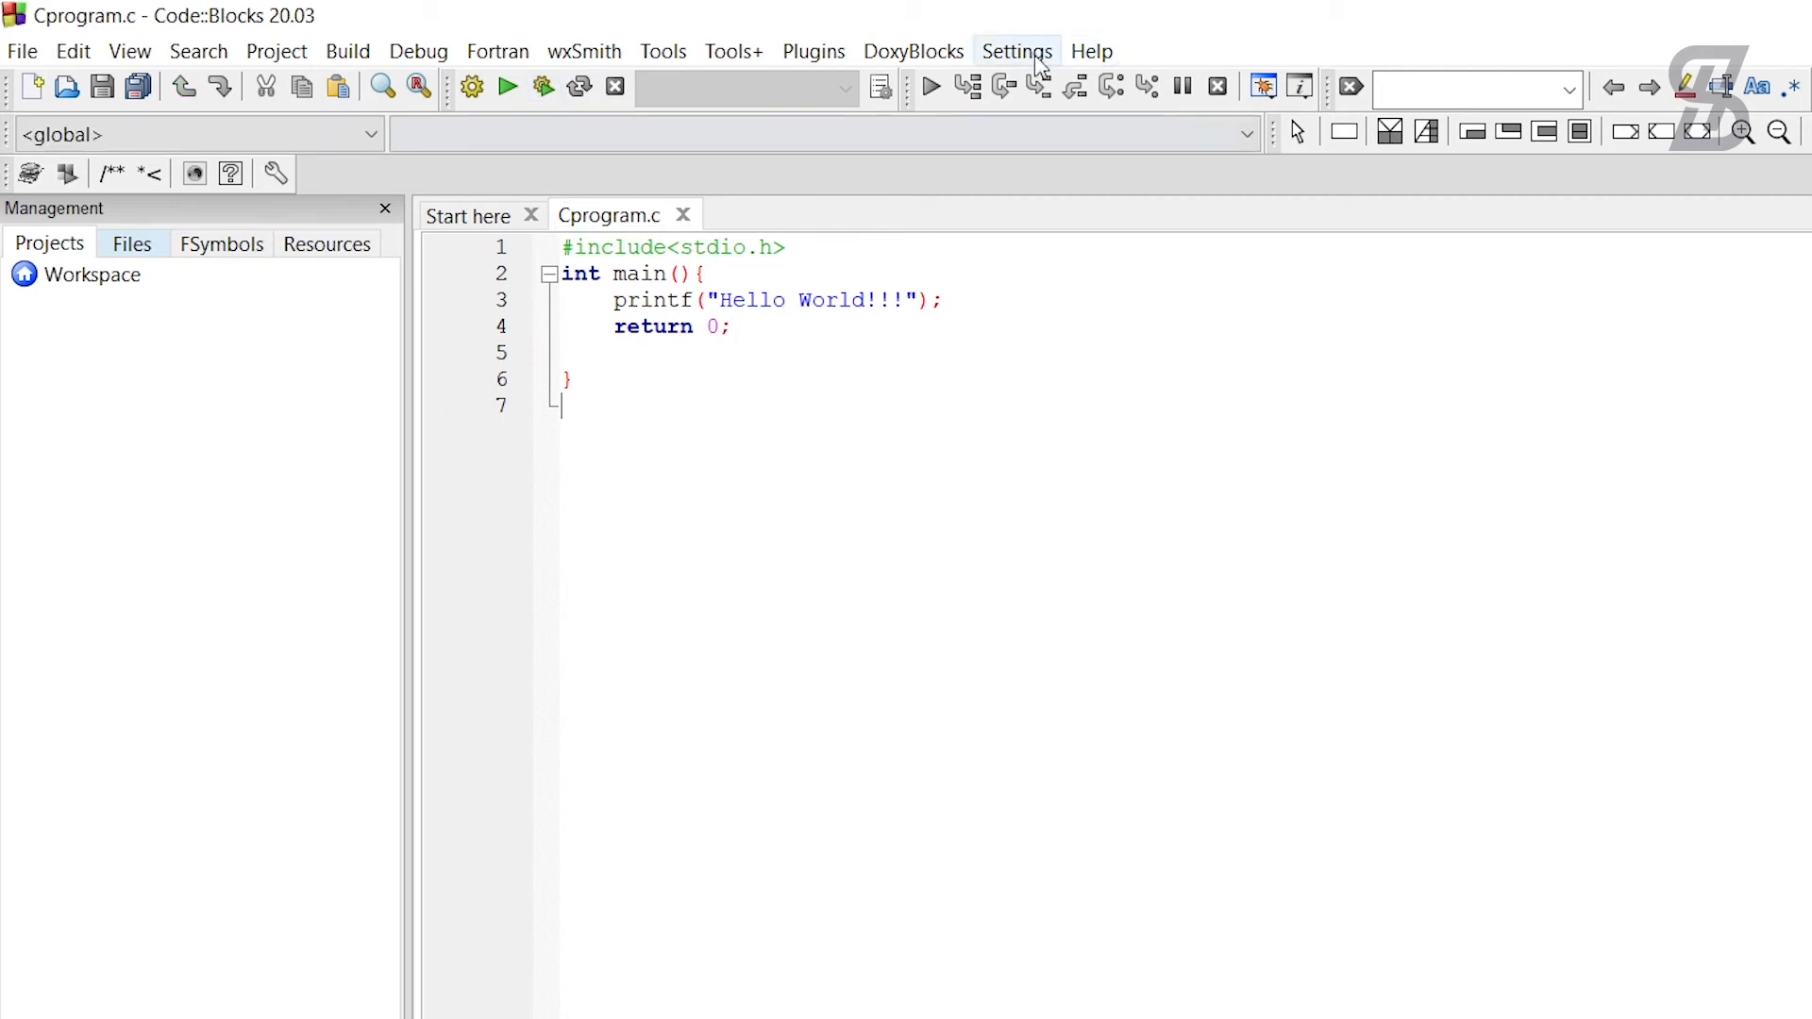
# Open the global compiler settings and choose GNU GCC Compiler as the selected compiler.
pyautogui.click(1010, 59)
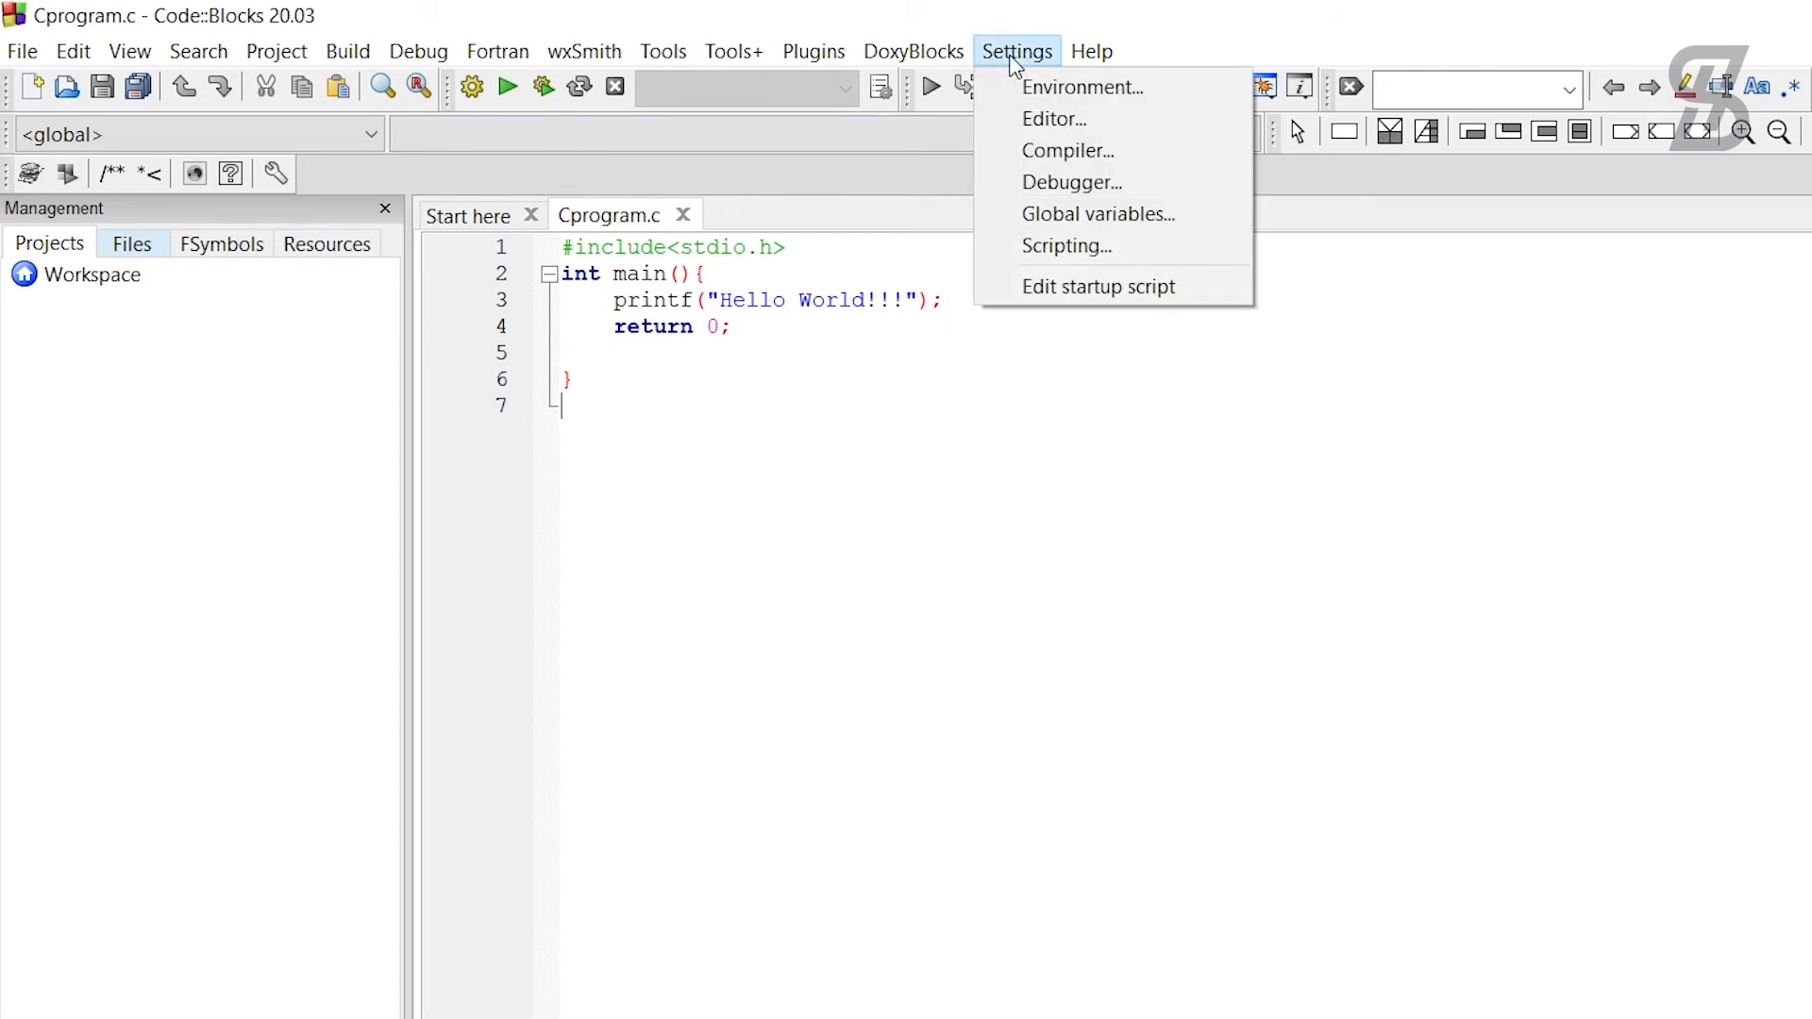
pyautogui.click(1064, 157)
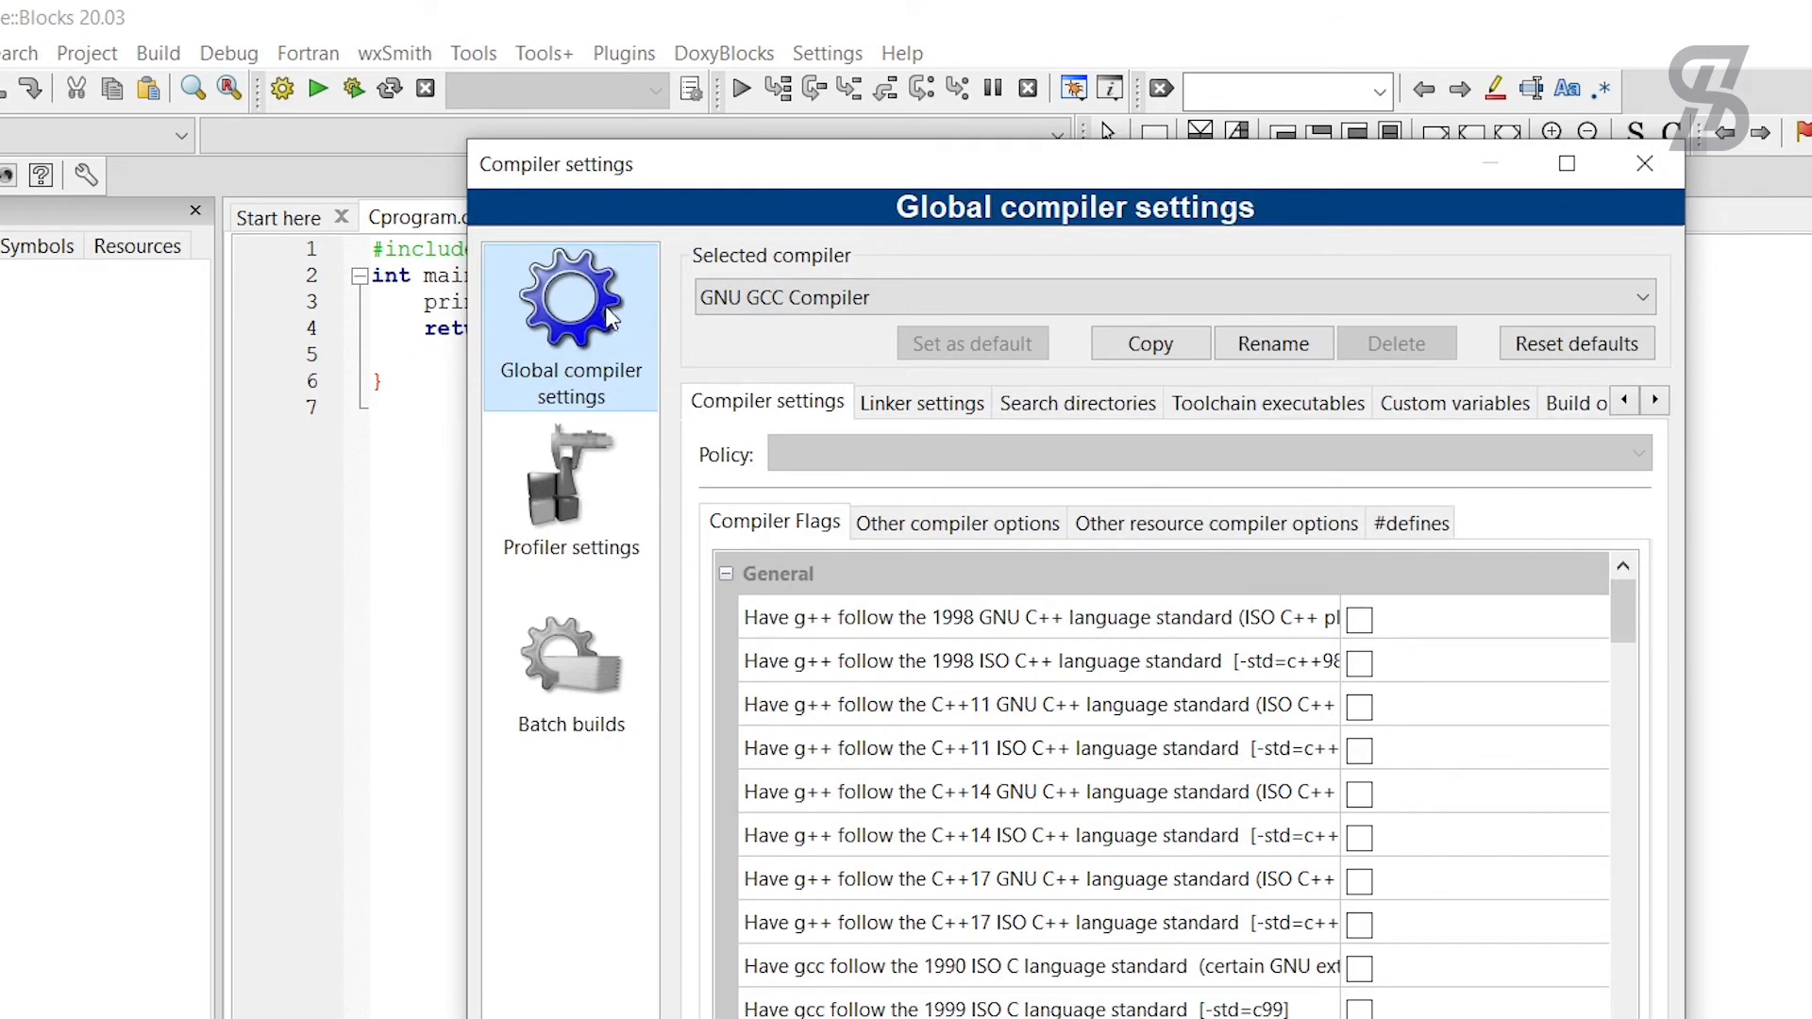
pyautogui.click(1034, 293)
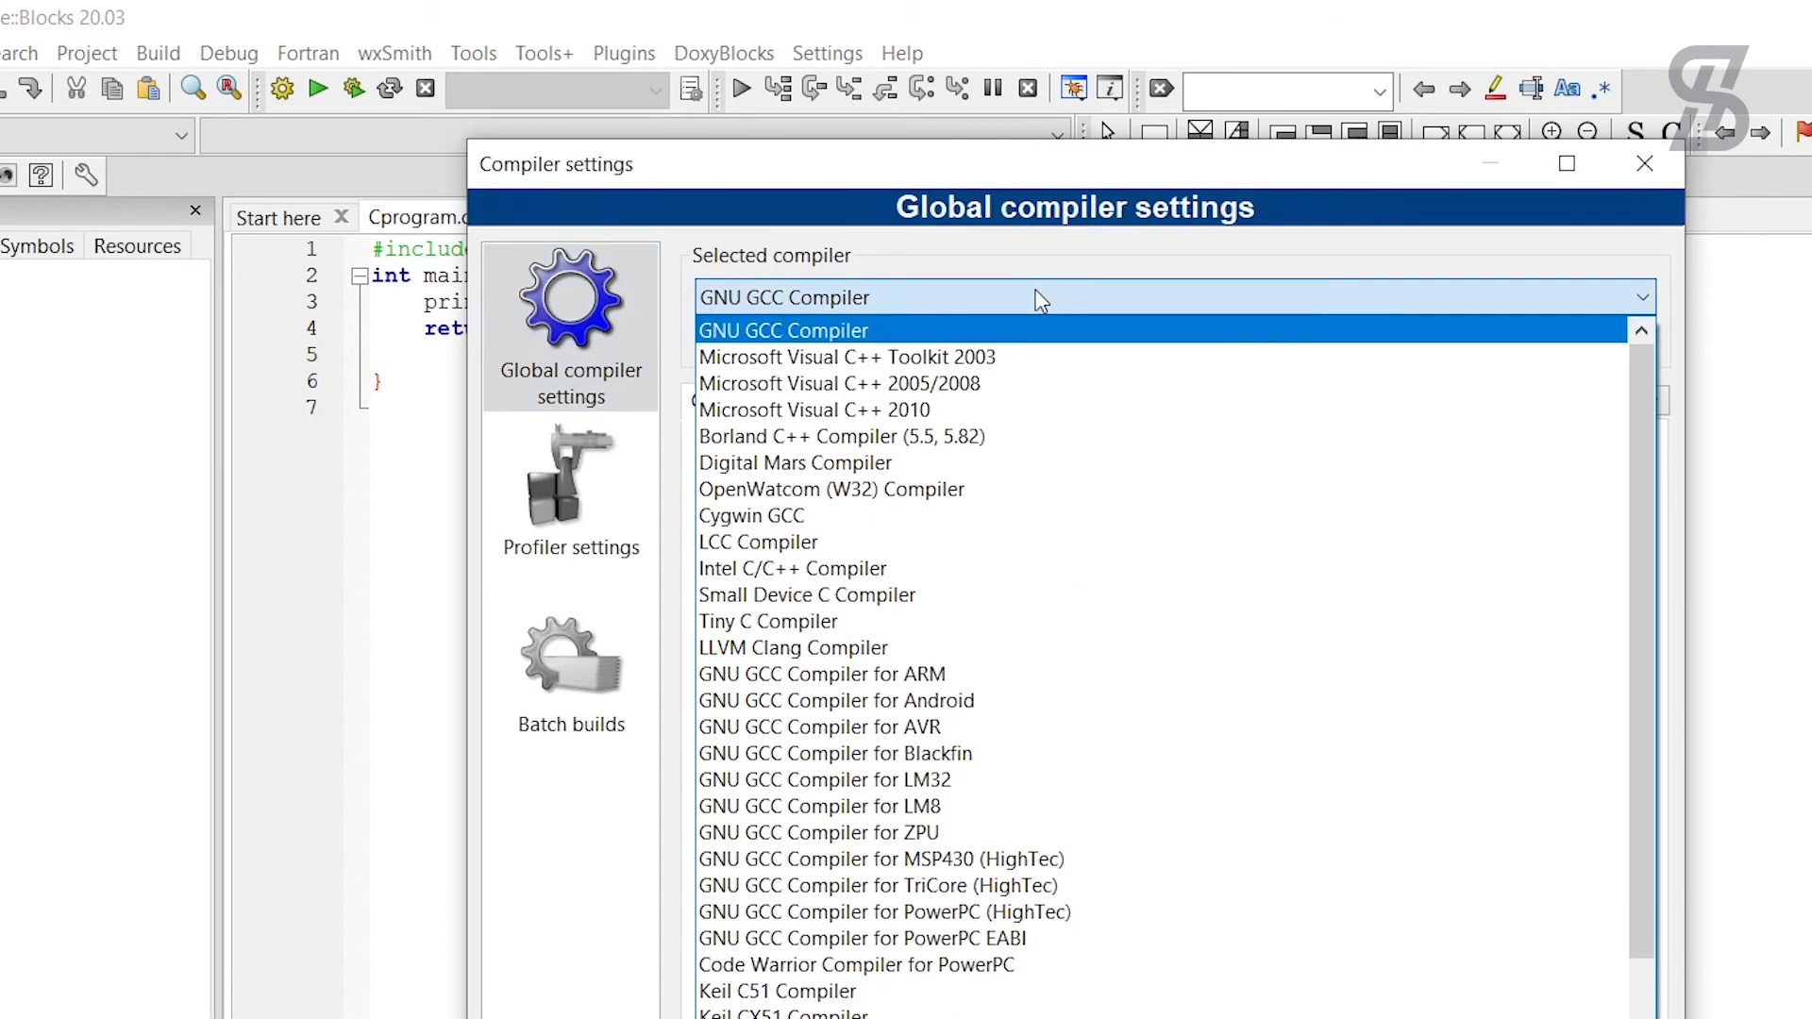
pyautogui.click(872, 336)
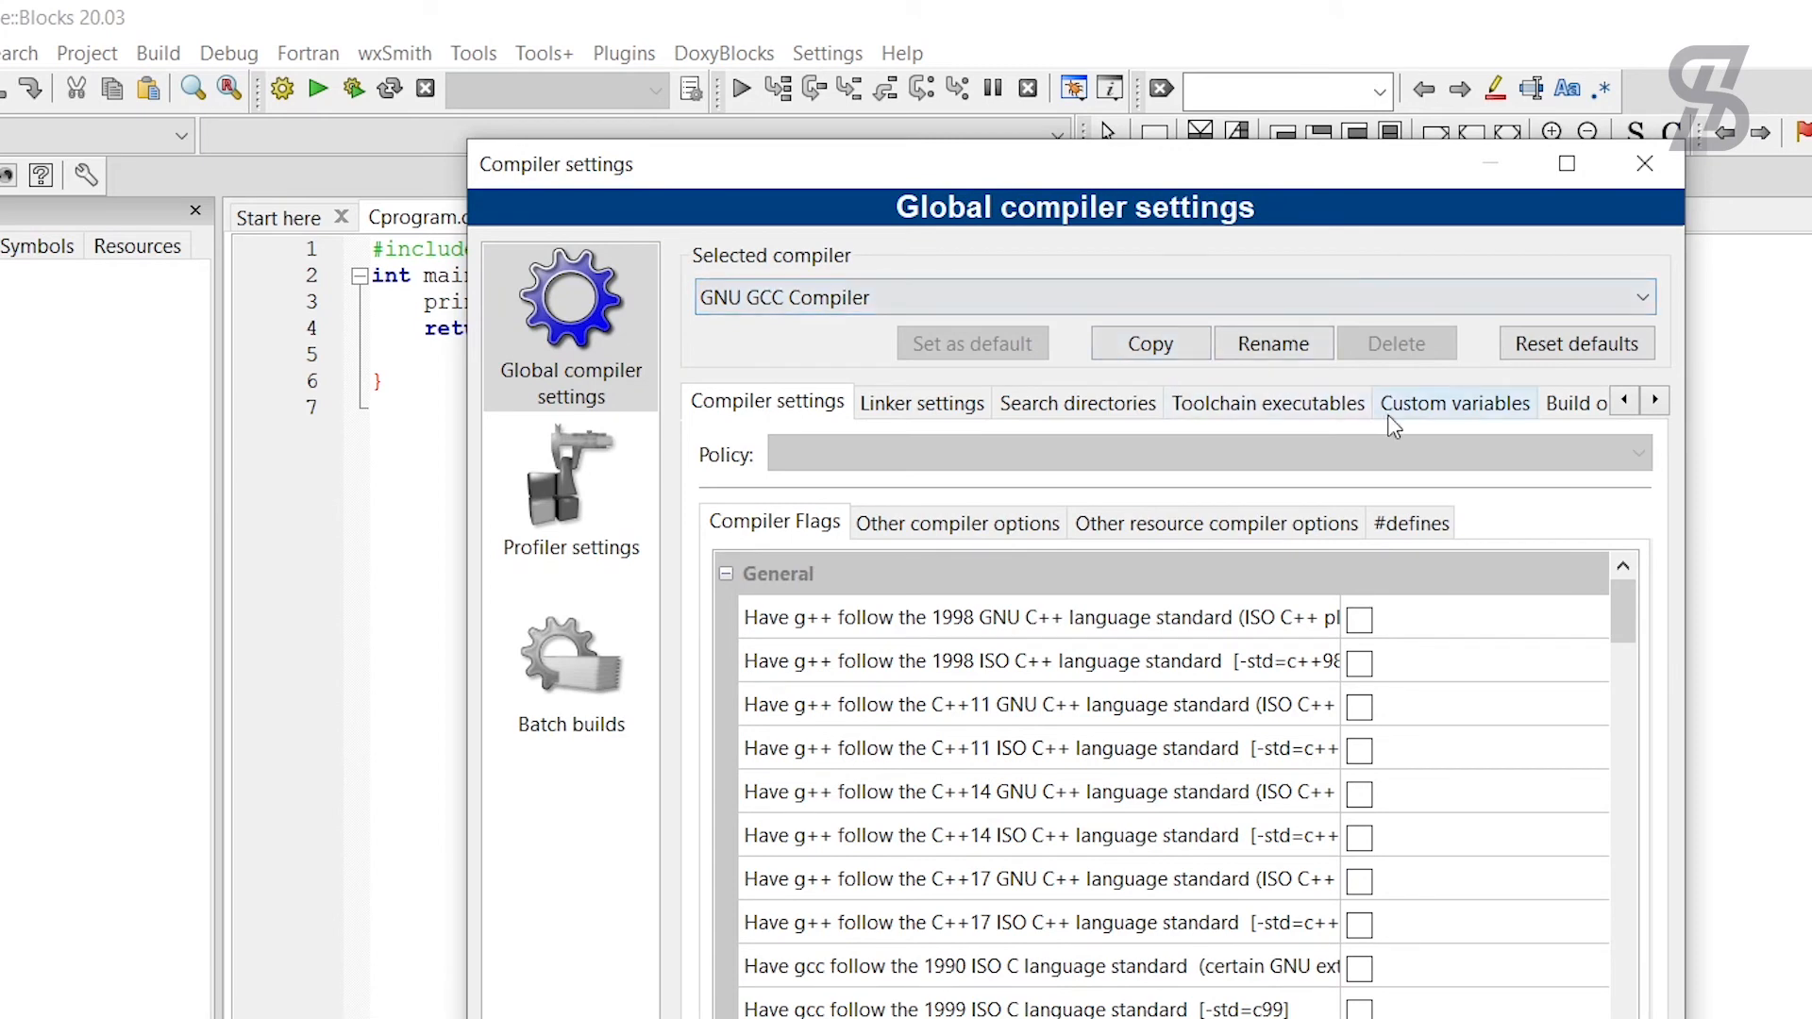
# Auto-detect the compiler's installation directory as C:\Program Files\CodeBlocks\MinGW in the toolchain executables settings and confirm the settings.
pyautogui.click(1223, 404)
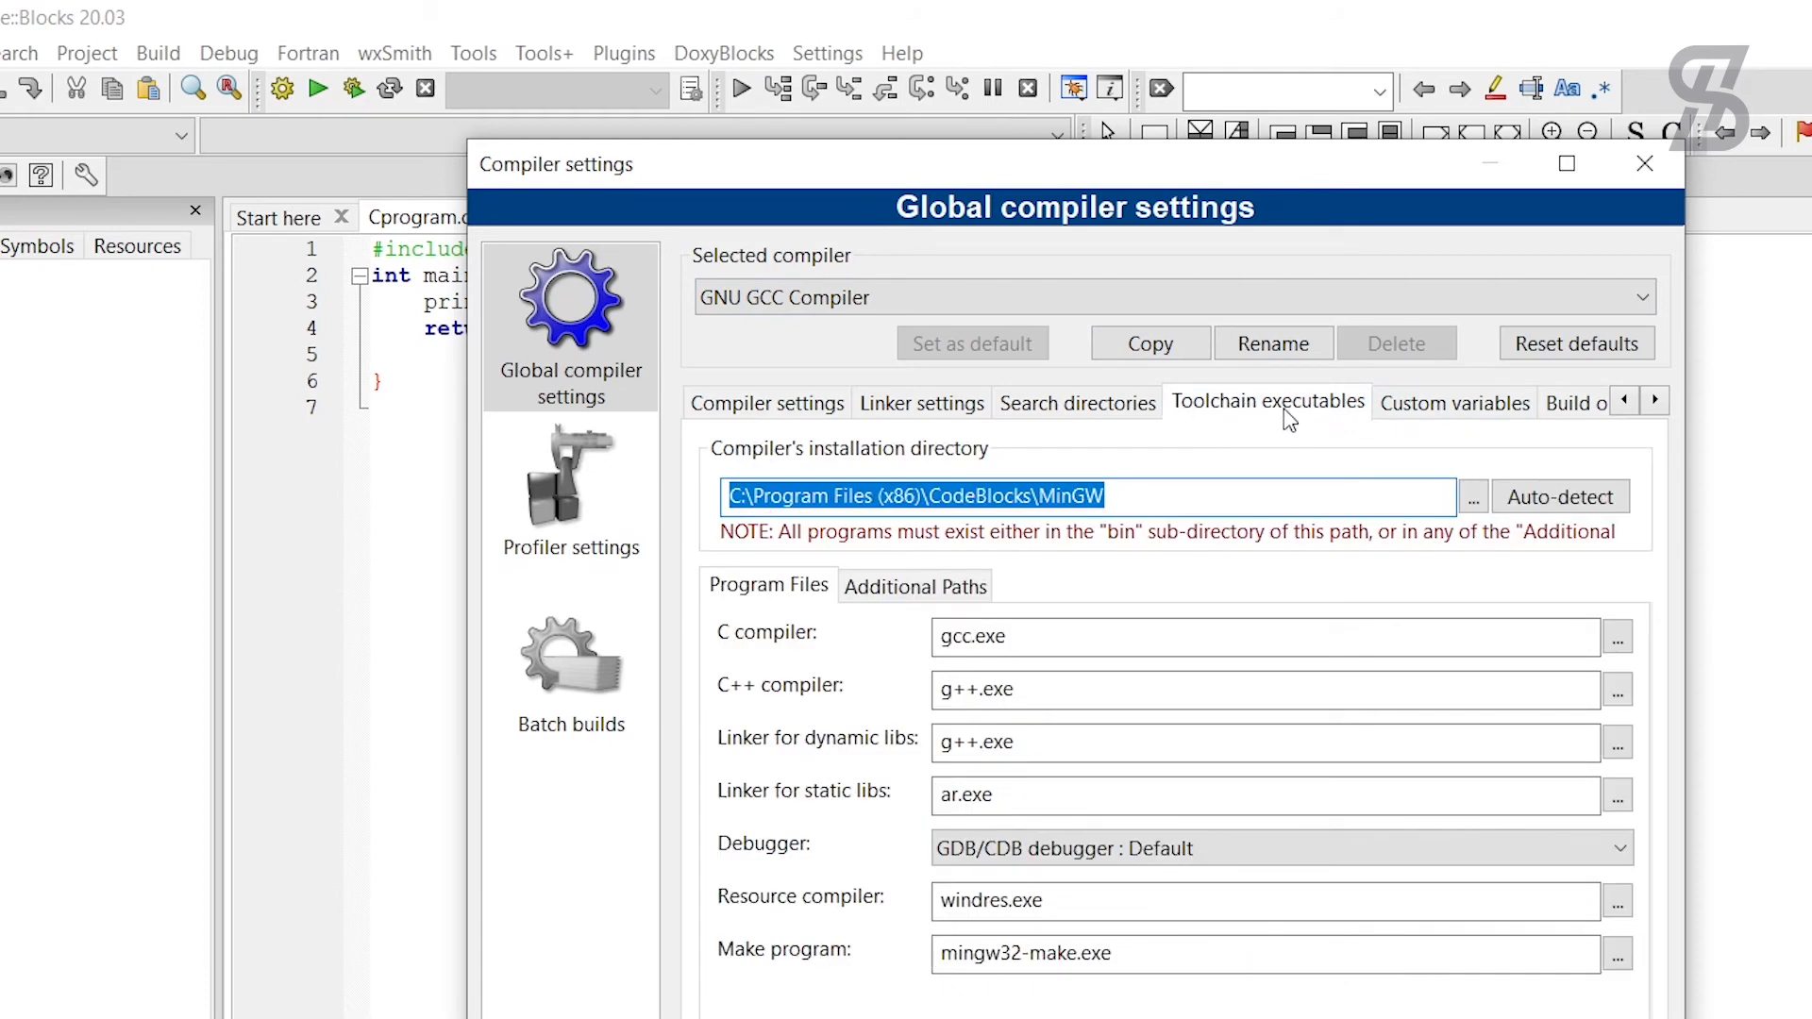
pyautogui.click(1560, 496)
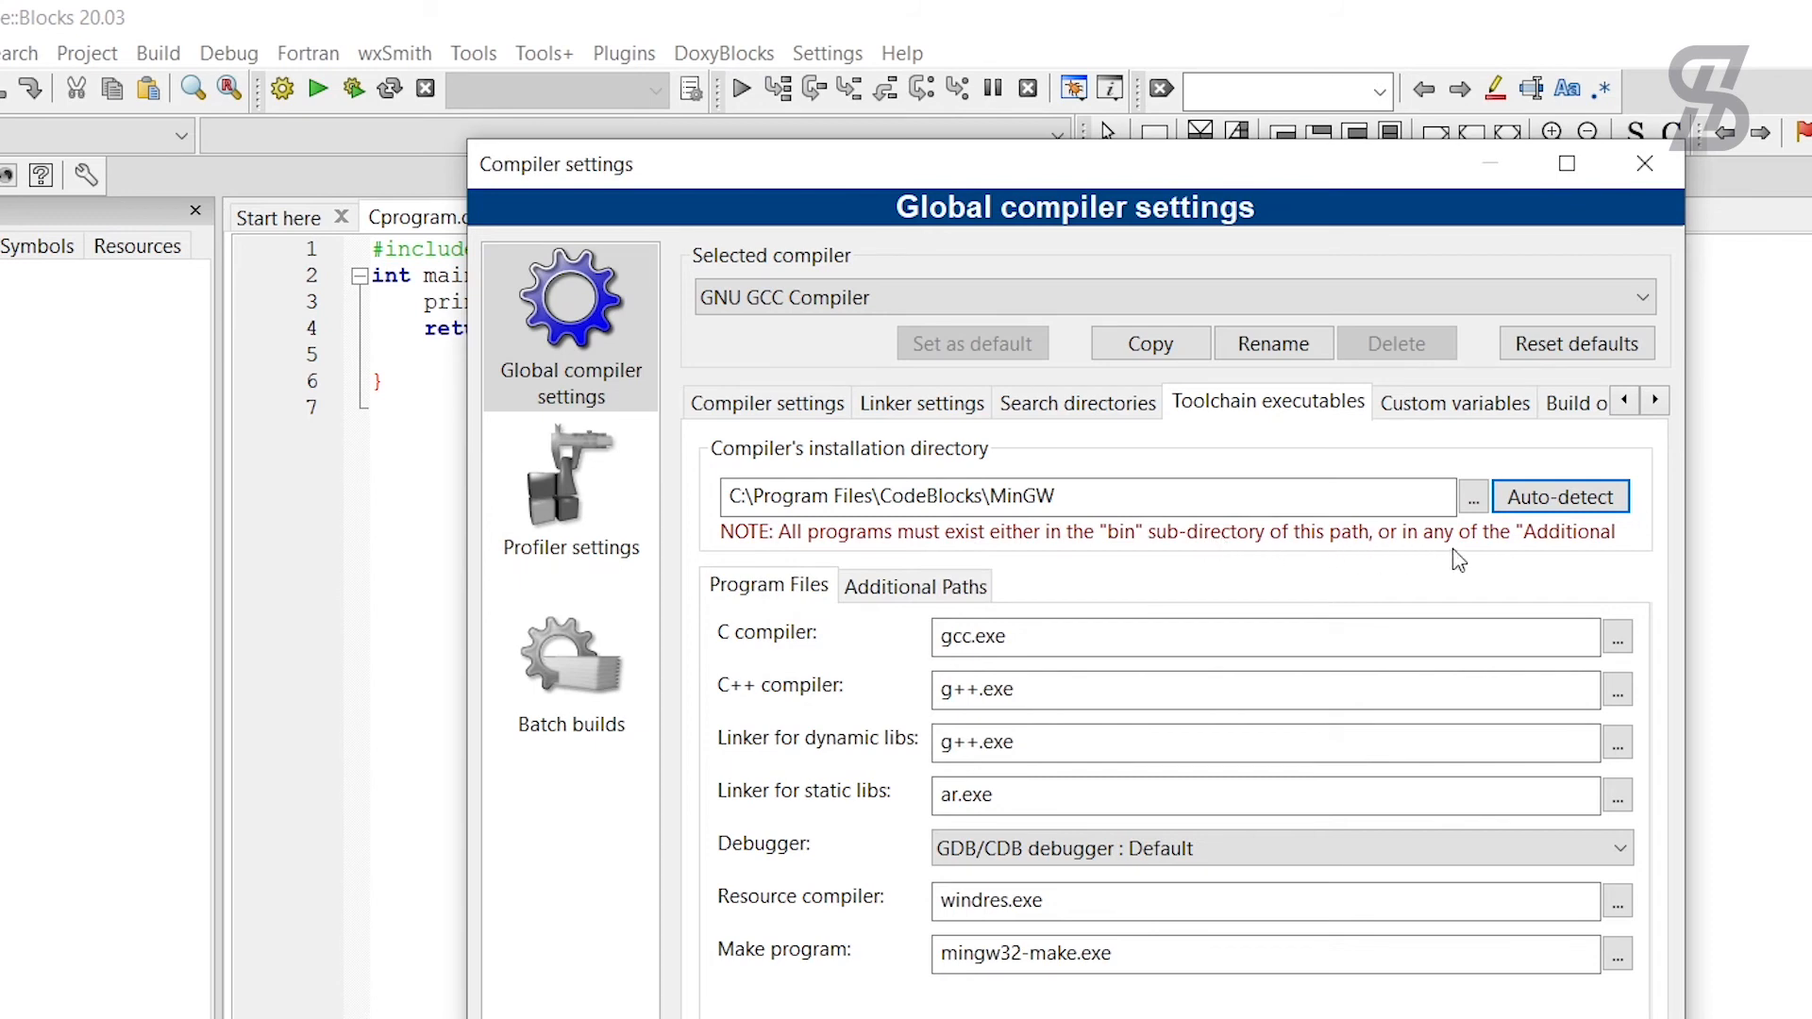
pyautogui.click(1541, 500)
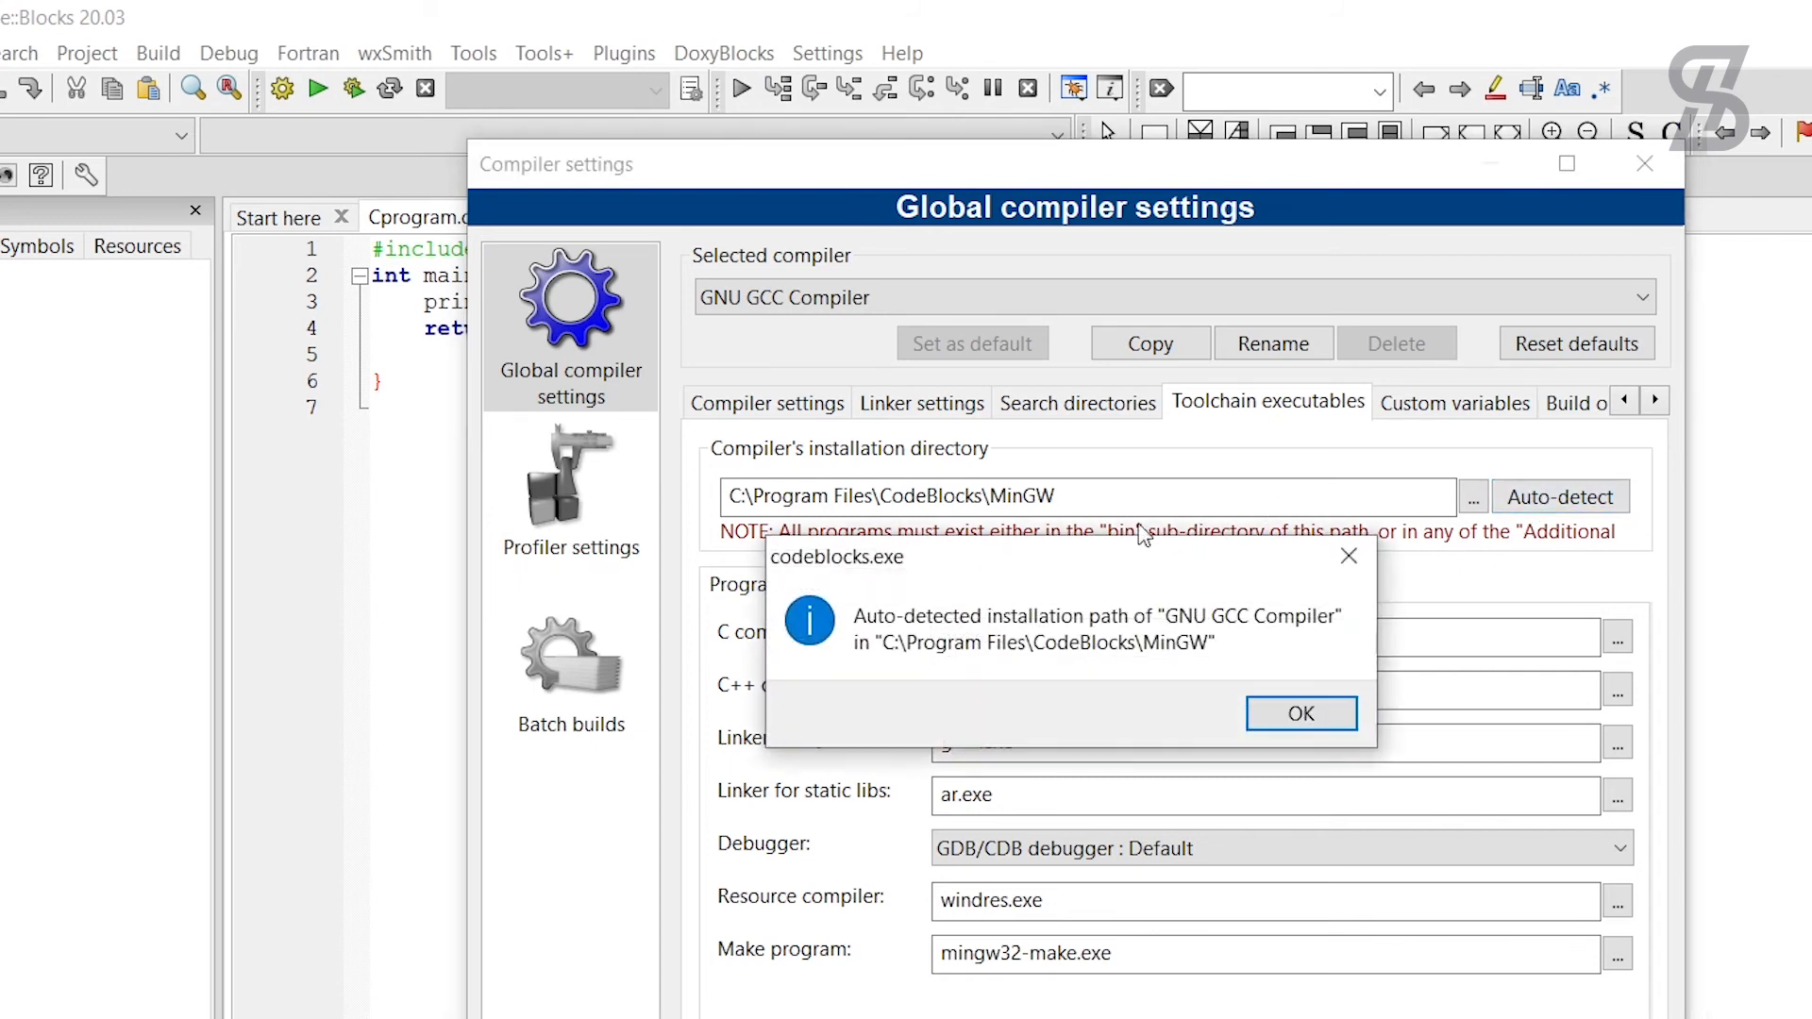
pyautogui.click(1307, 714)
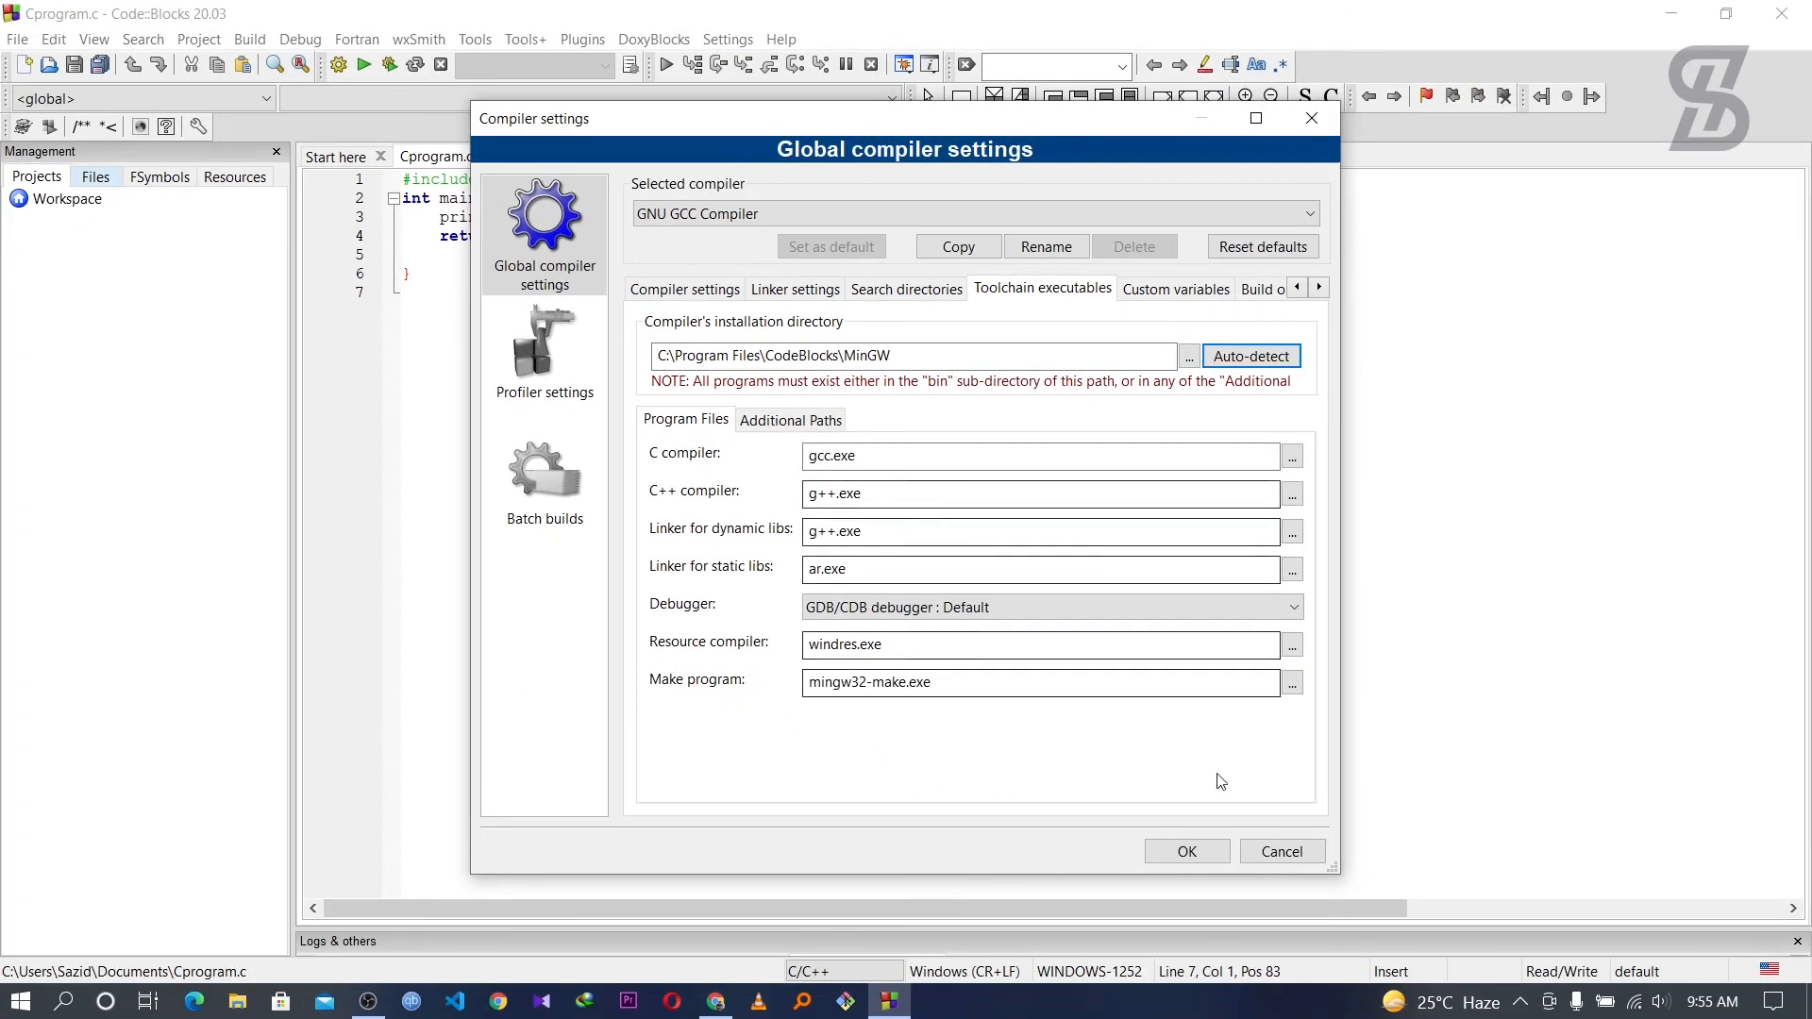
pyautogui.click(1186, 851)
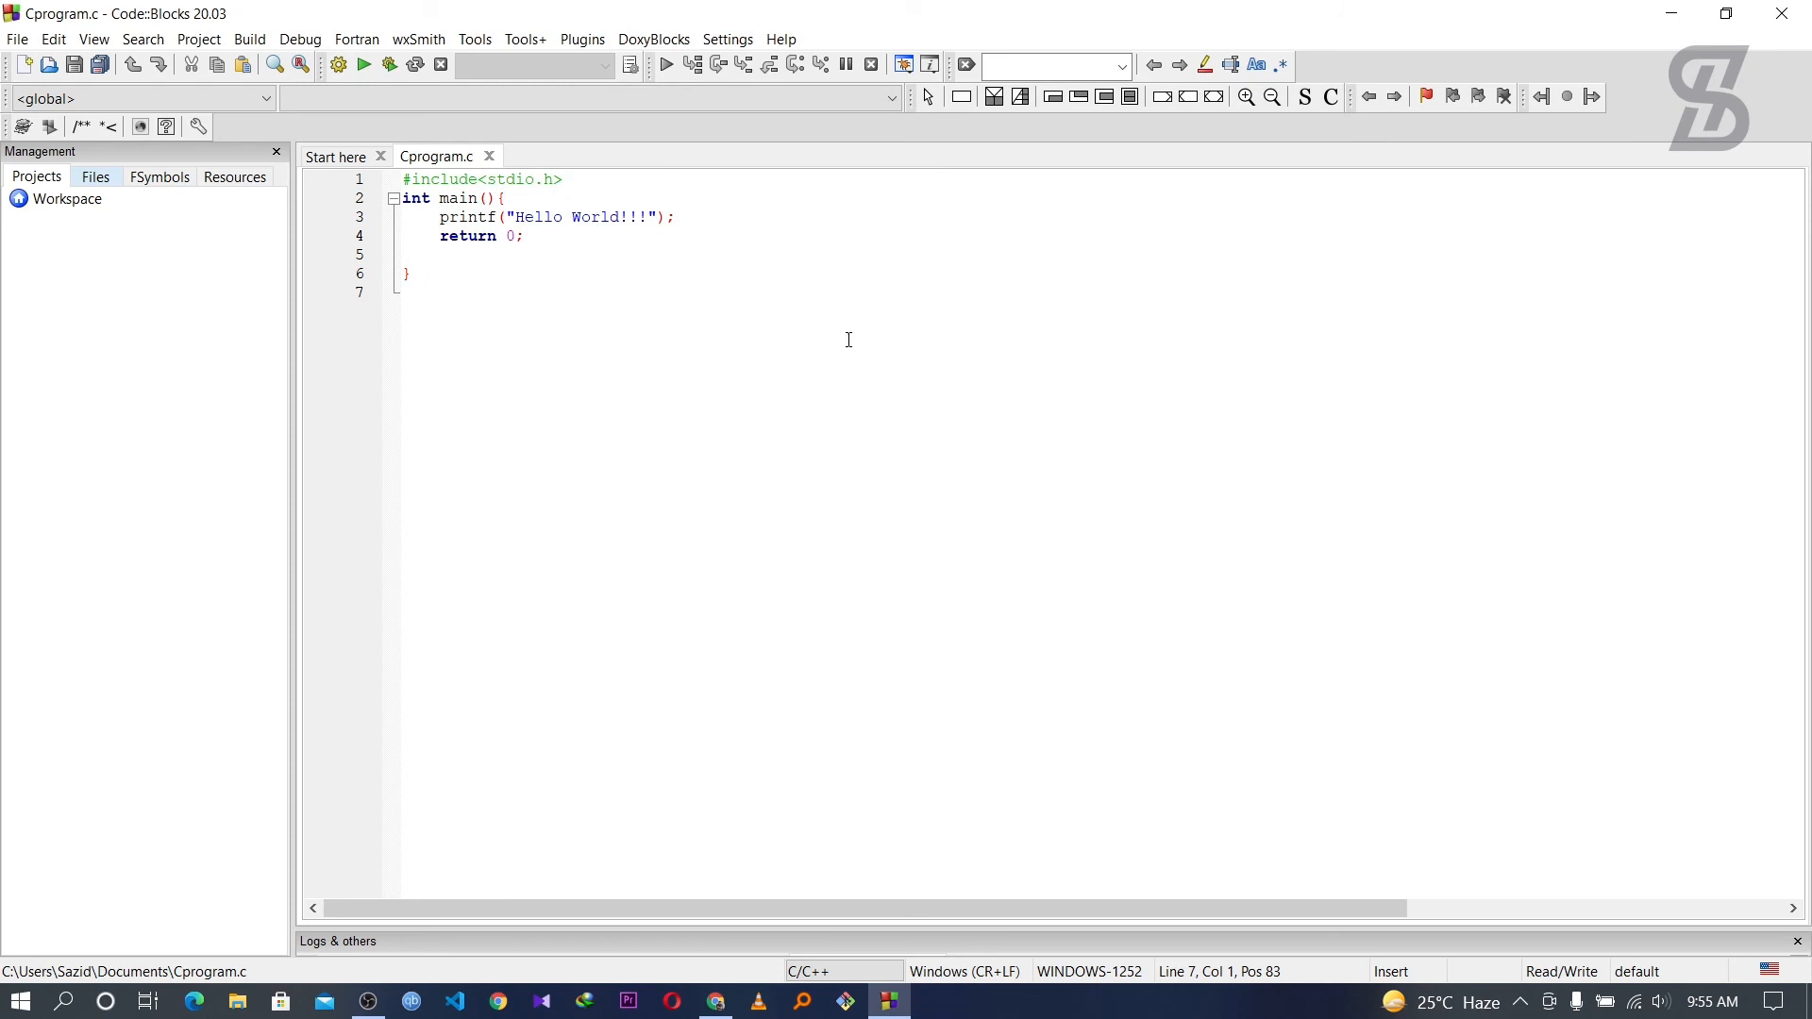
# Build and run Cprogram.c, move its console window away from the code and close it.
pyautogui.click(389, 64)
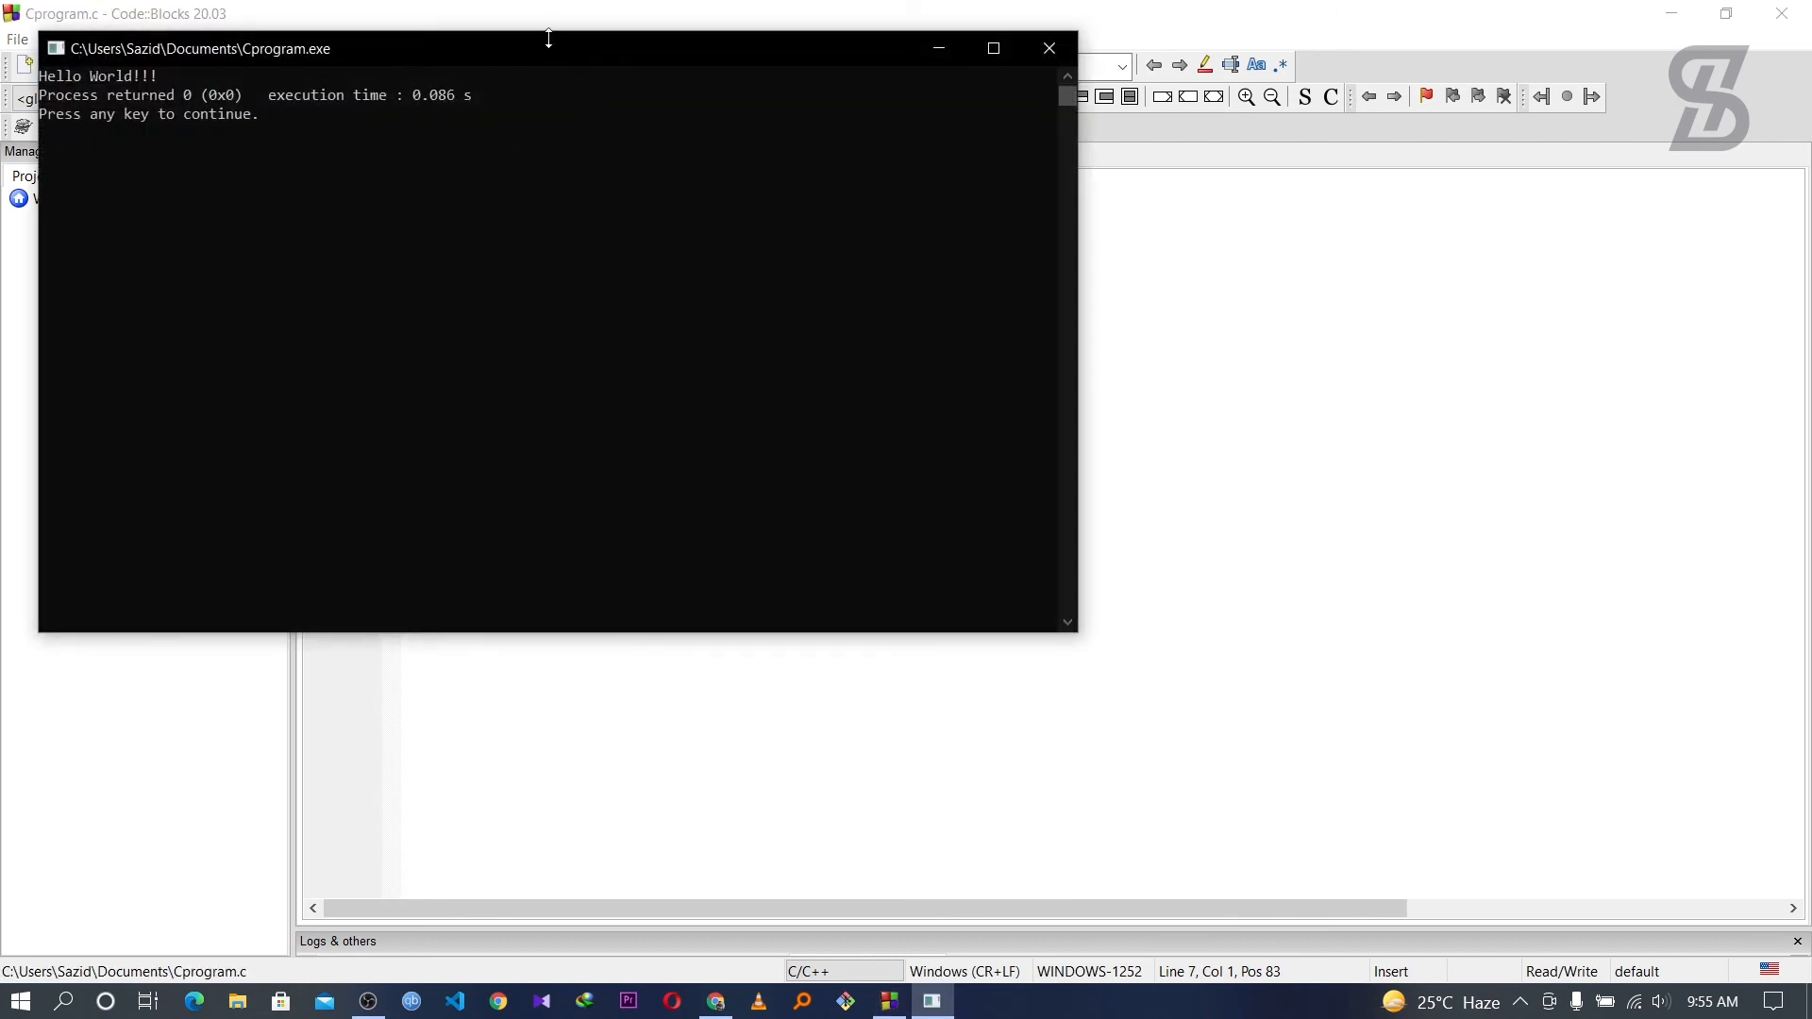
pyautogui.moveTo(552, 32); pyautogui.dragTo(1090, 275)
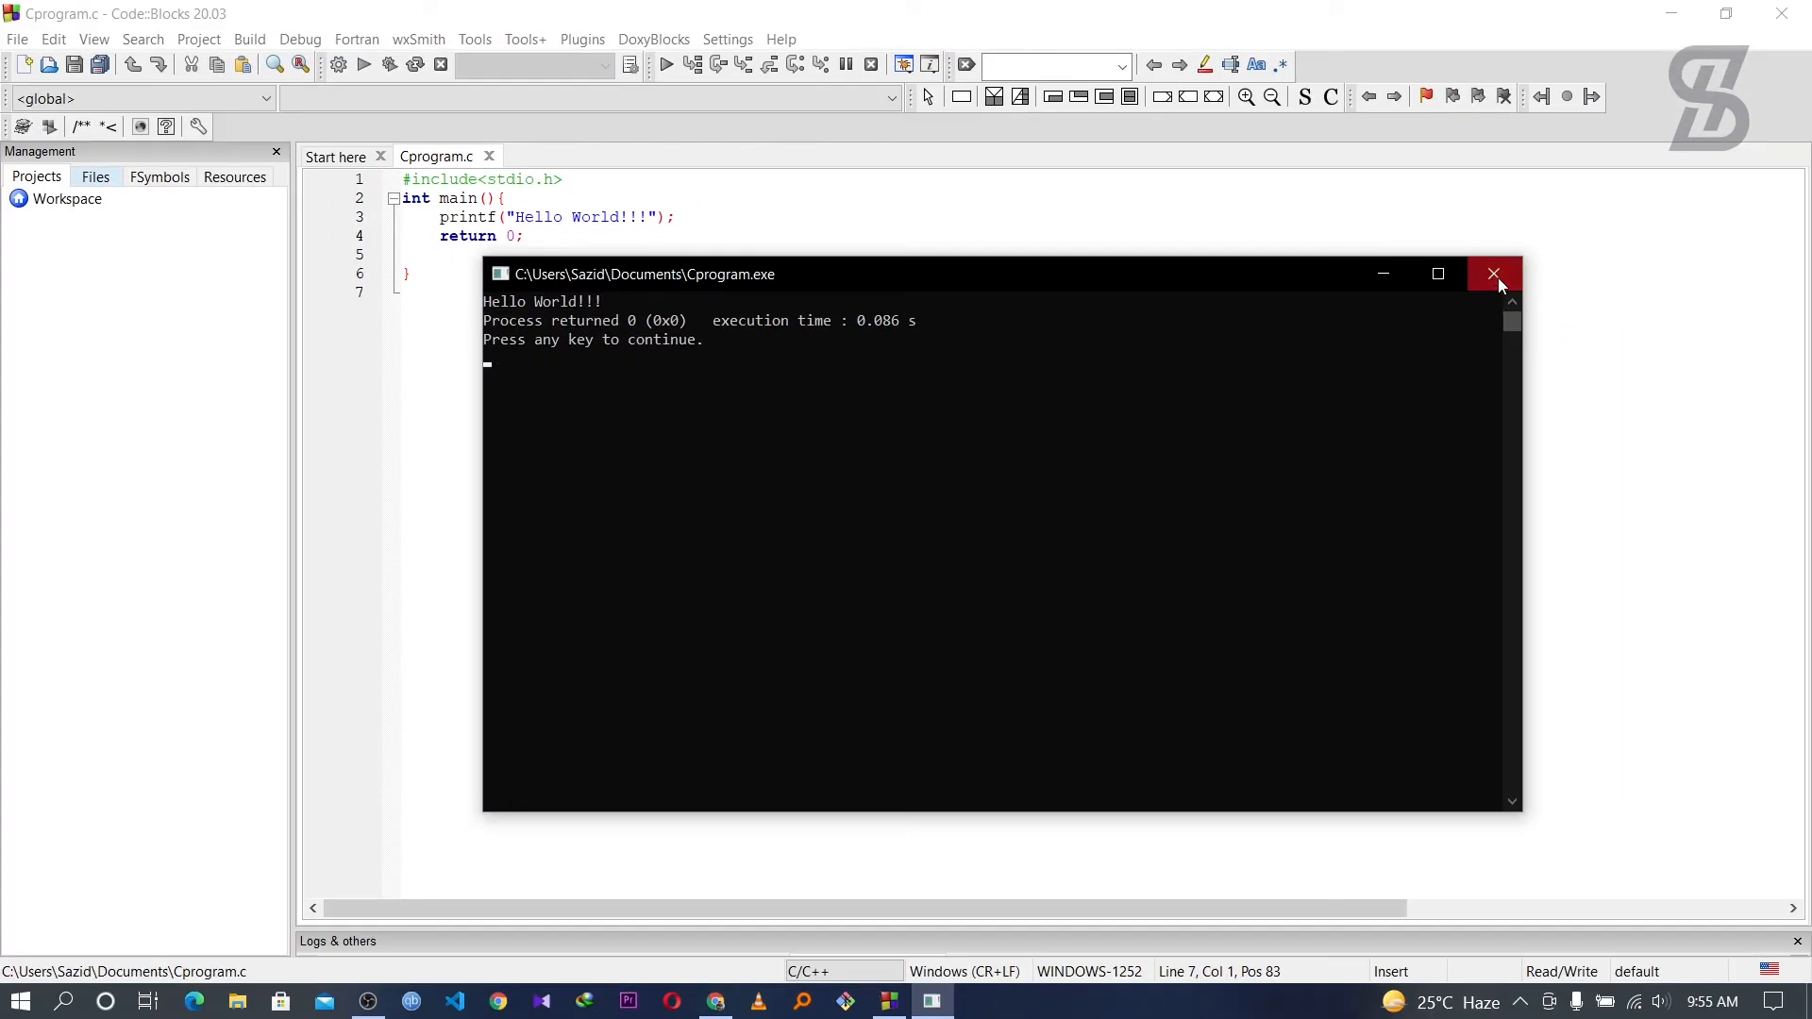
pyautogui.click(1494, 276)
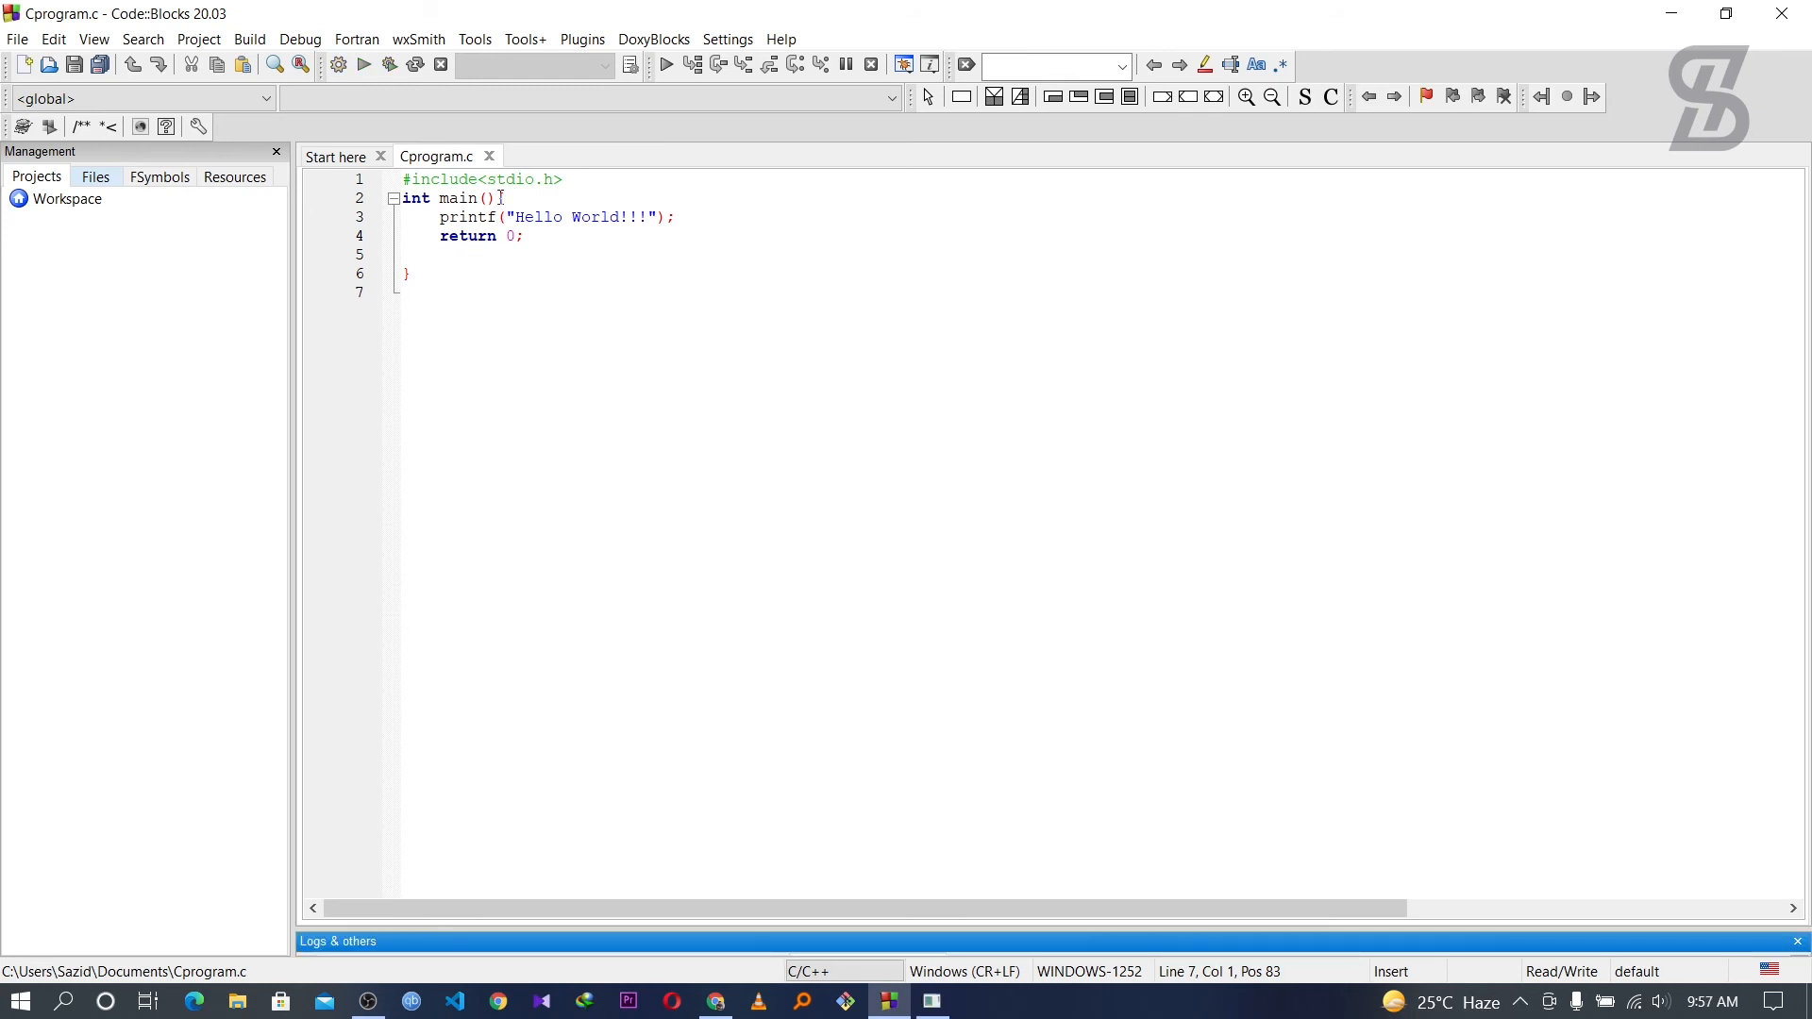
# Create another empty file and save it in the Documents folder as cpp_program.cpp.
pyautogui.click(26, 66)
pyautogui.click(38, 78)
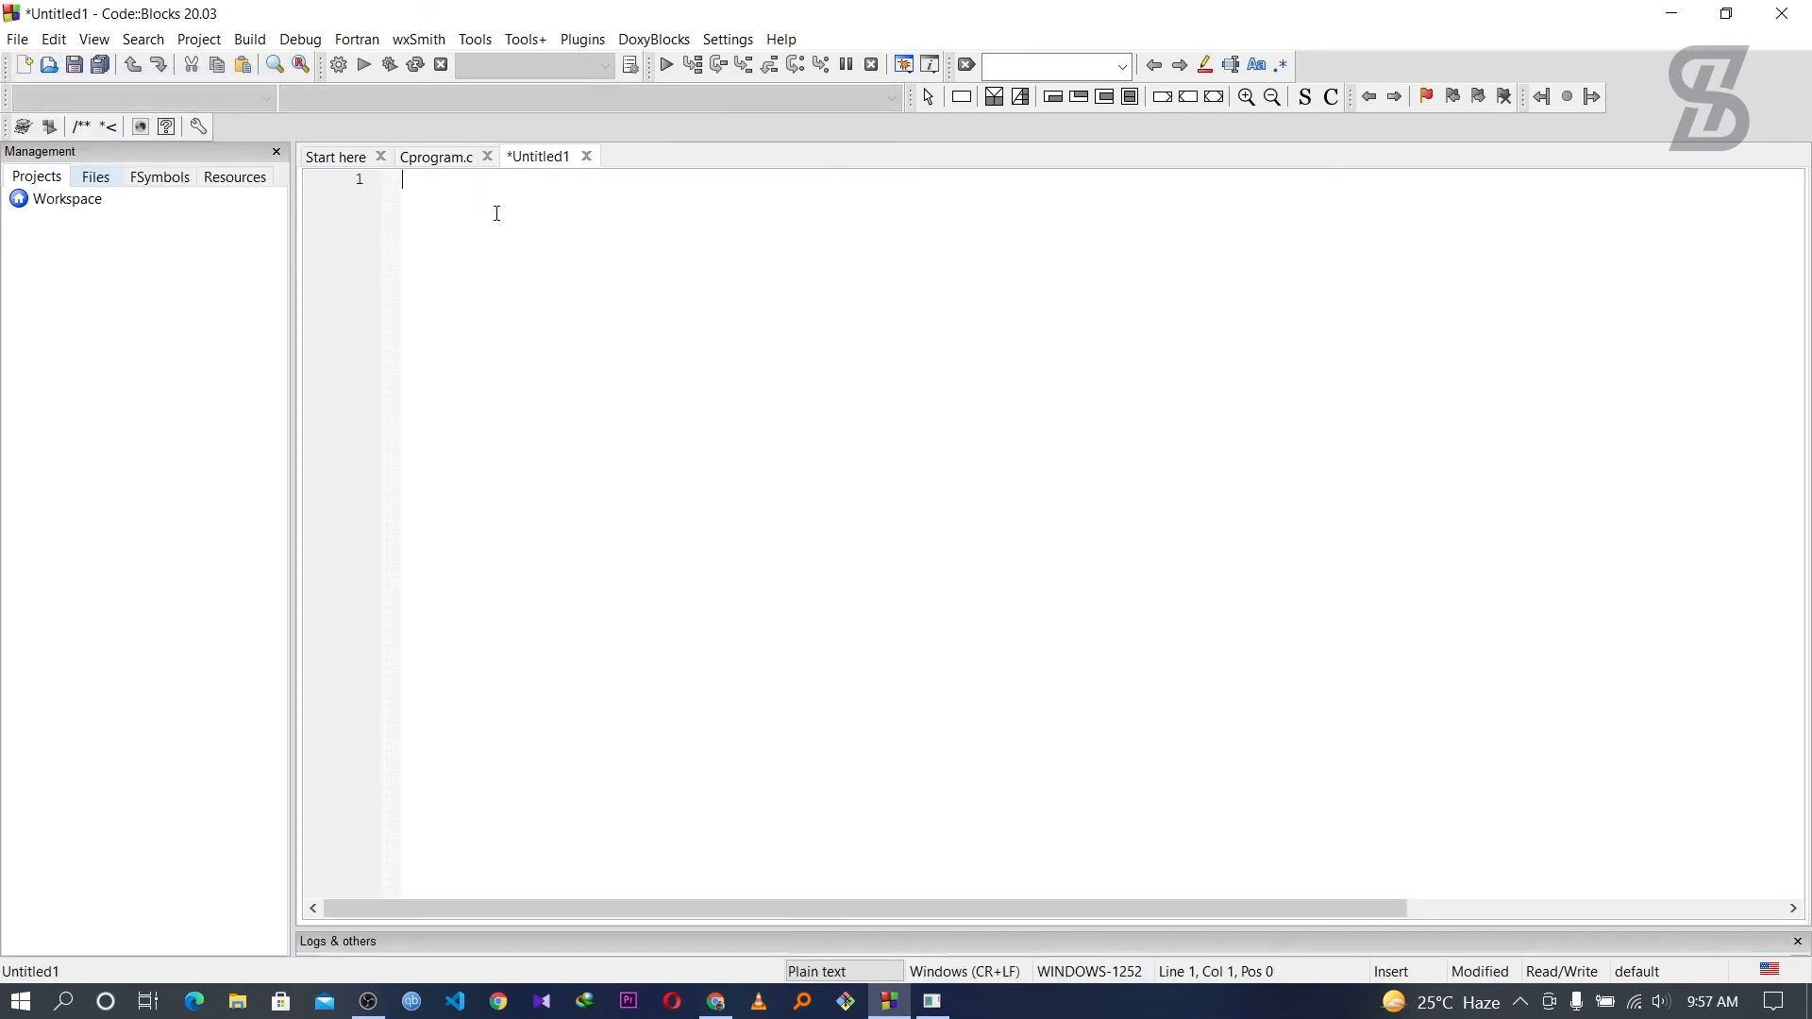
pyautogui.click(74, 64)
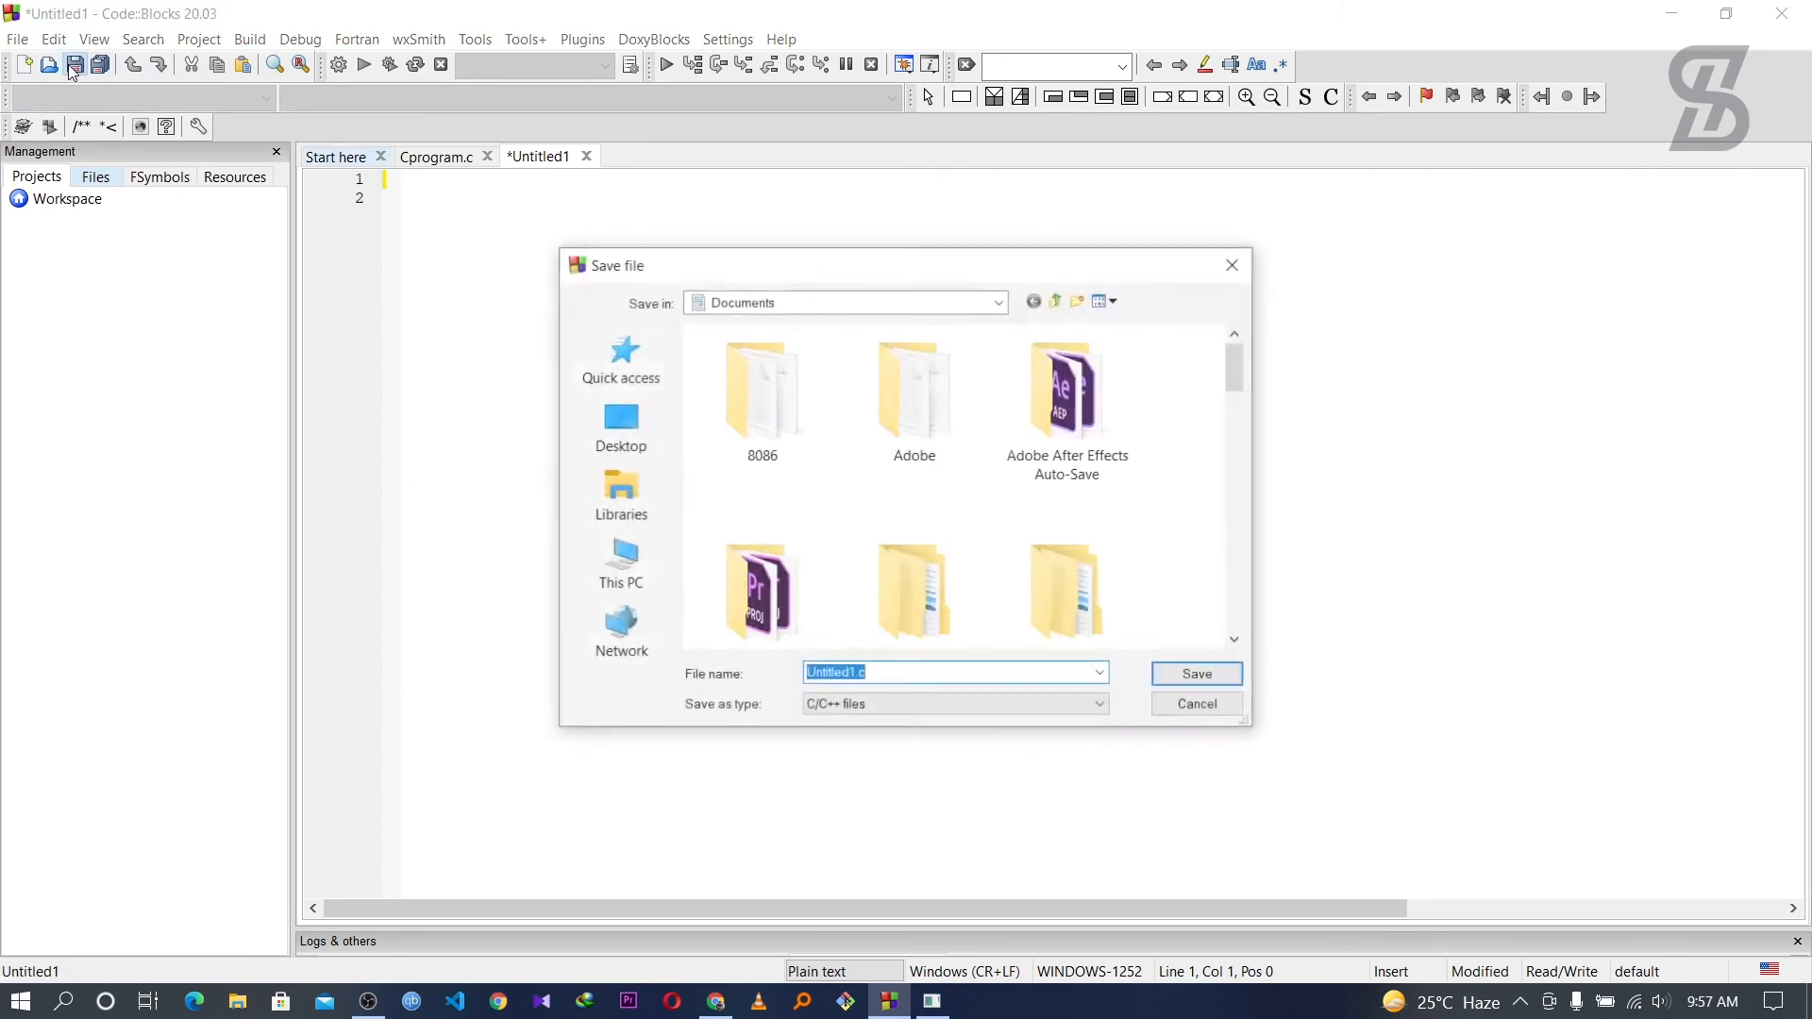
pyautogui.write('cpp_')
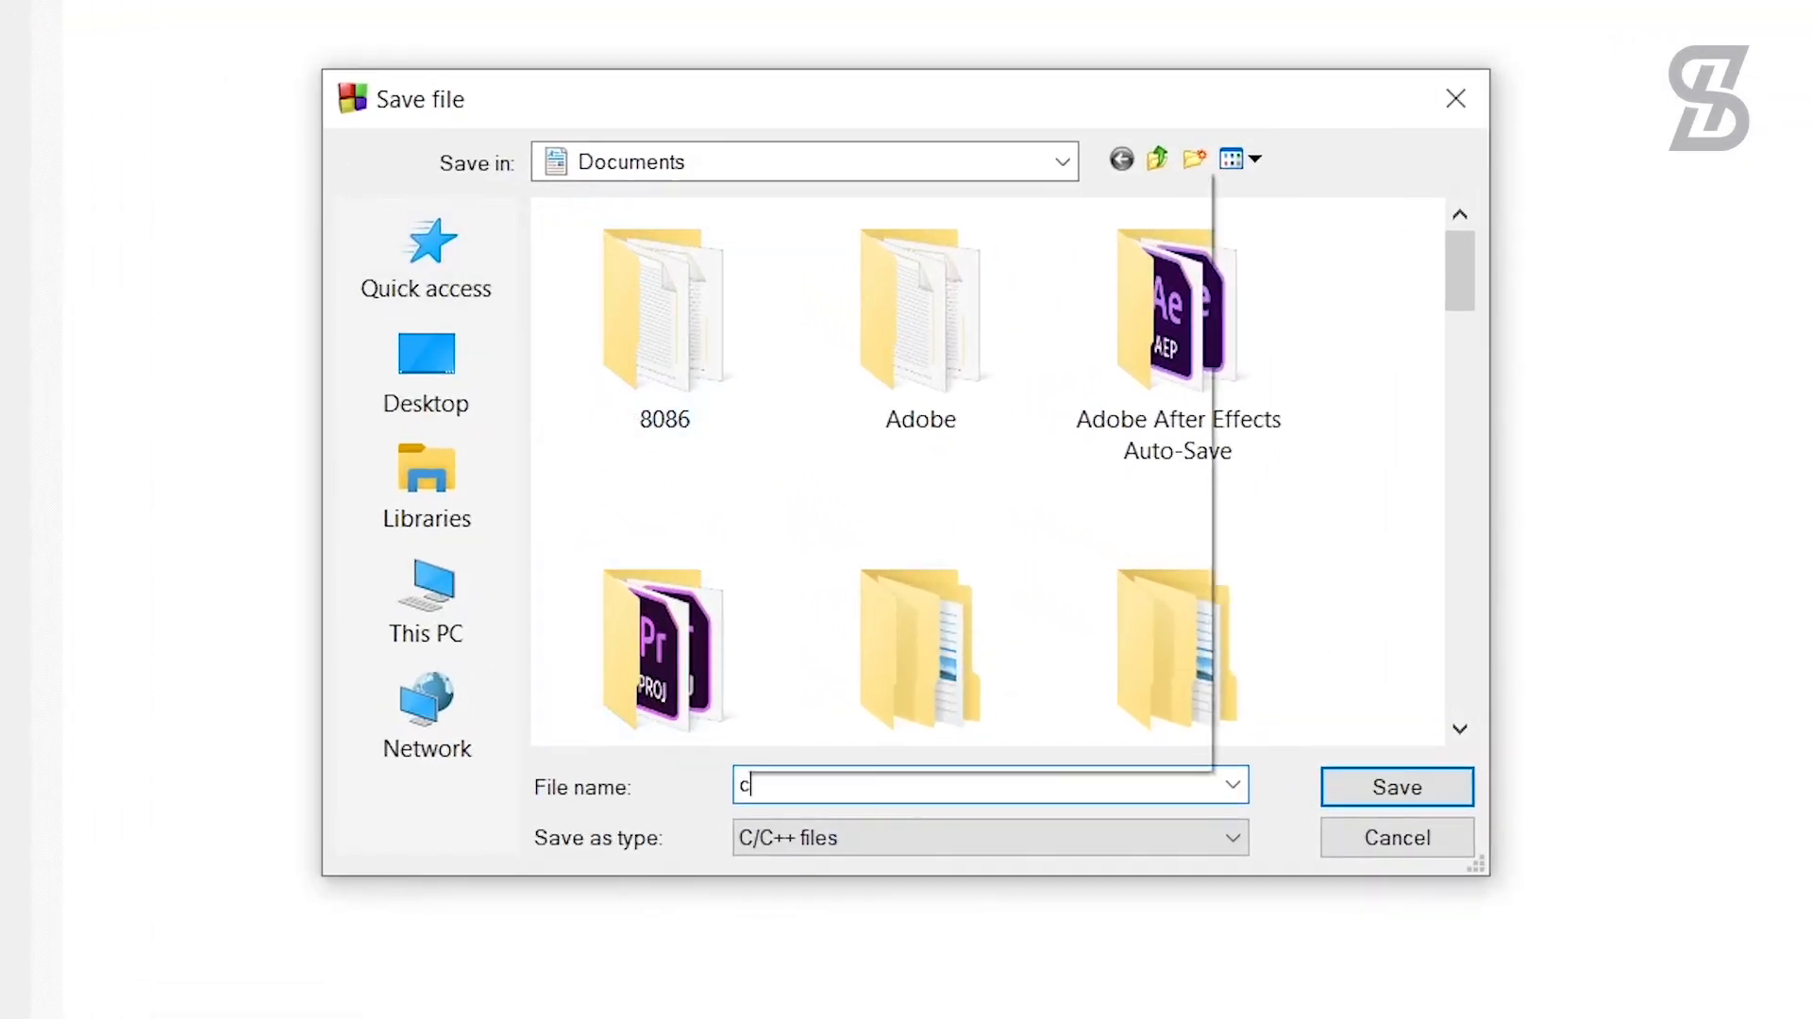
pyautogui.write('program')
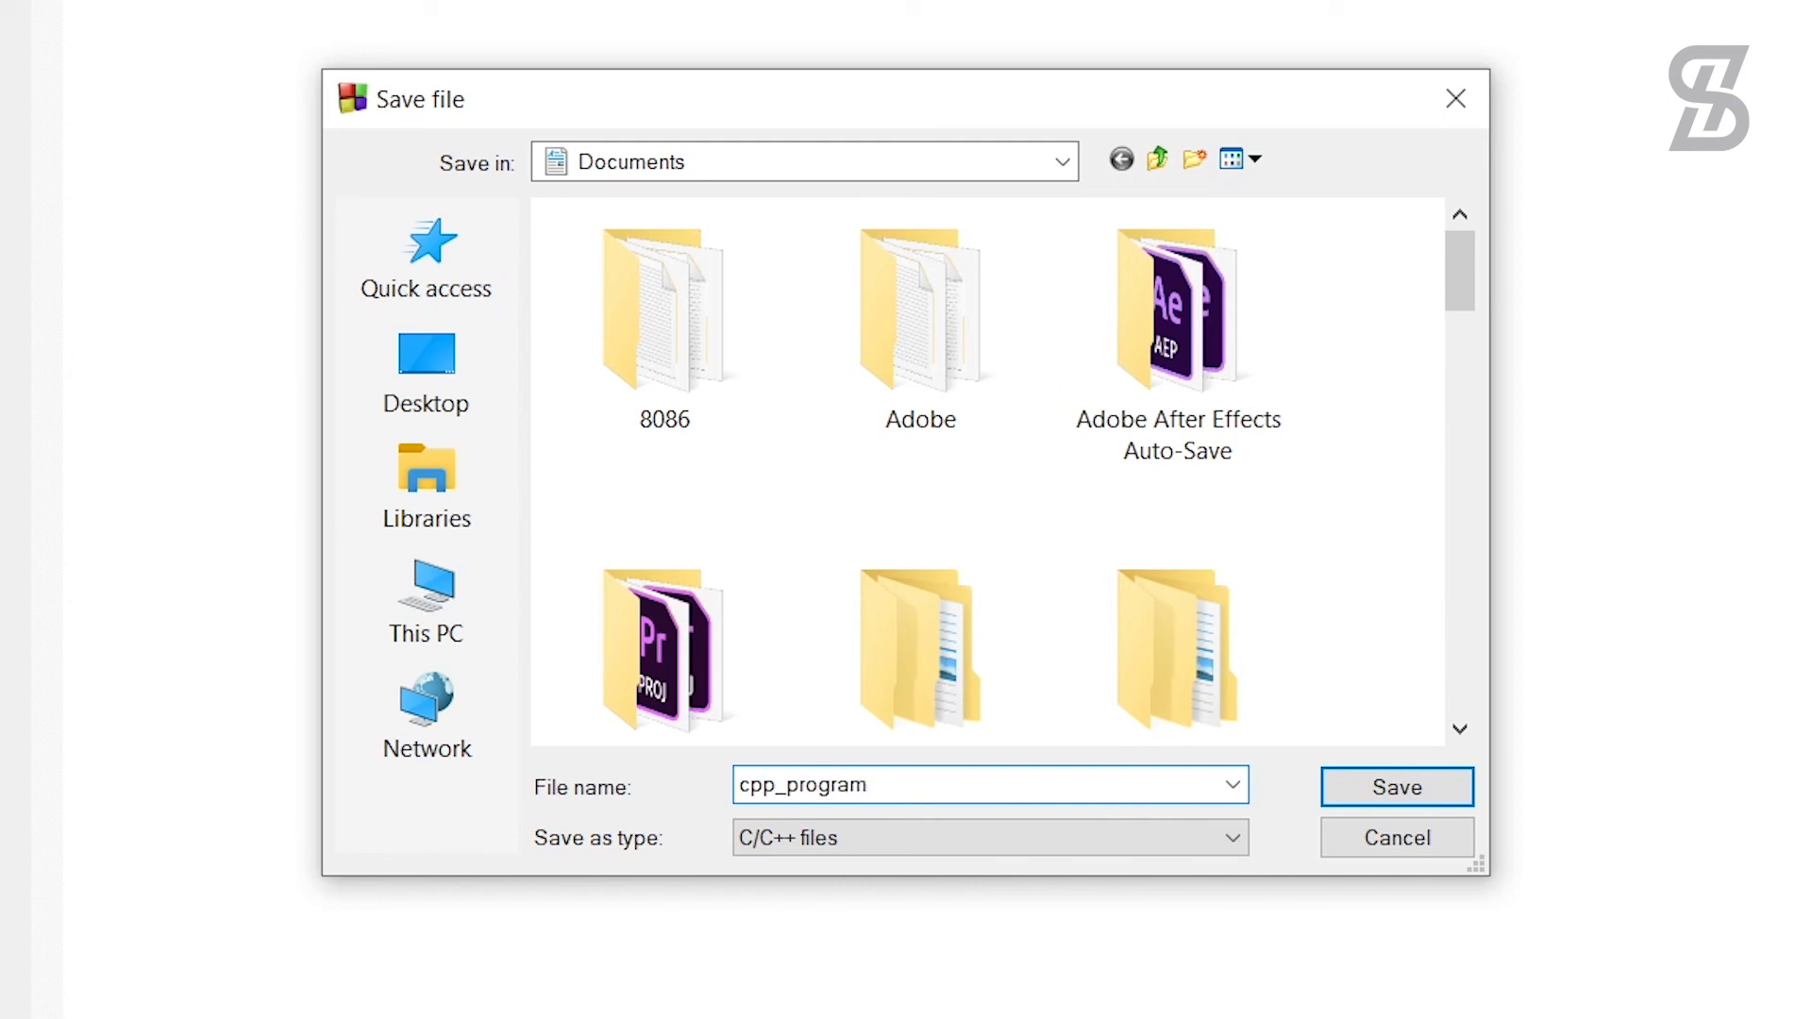
pyautogui.write('.cpp')
pyautogui.click(1441, 791)
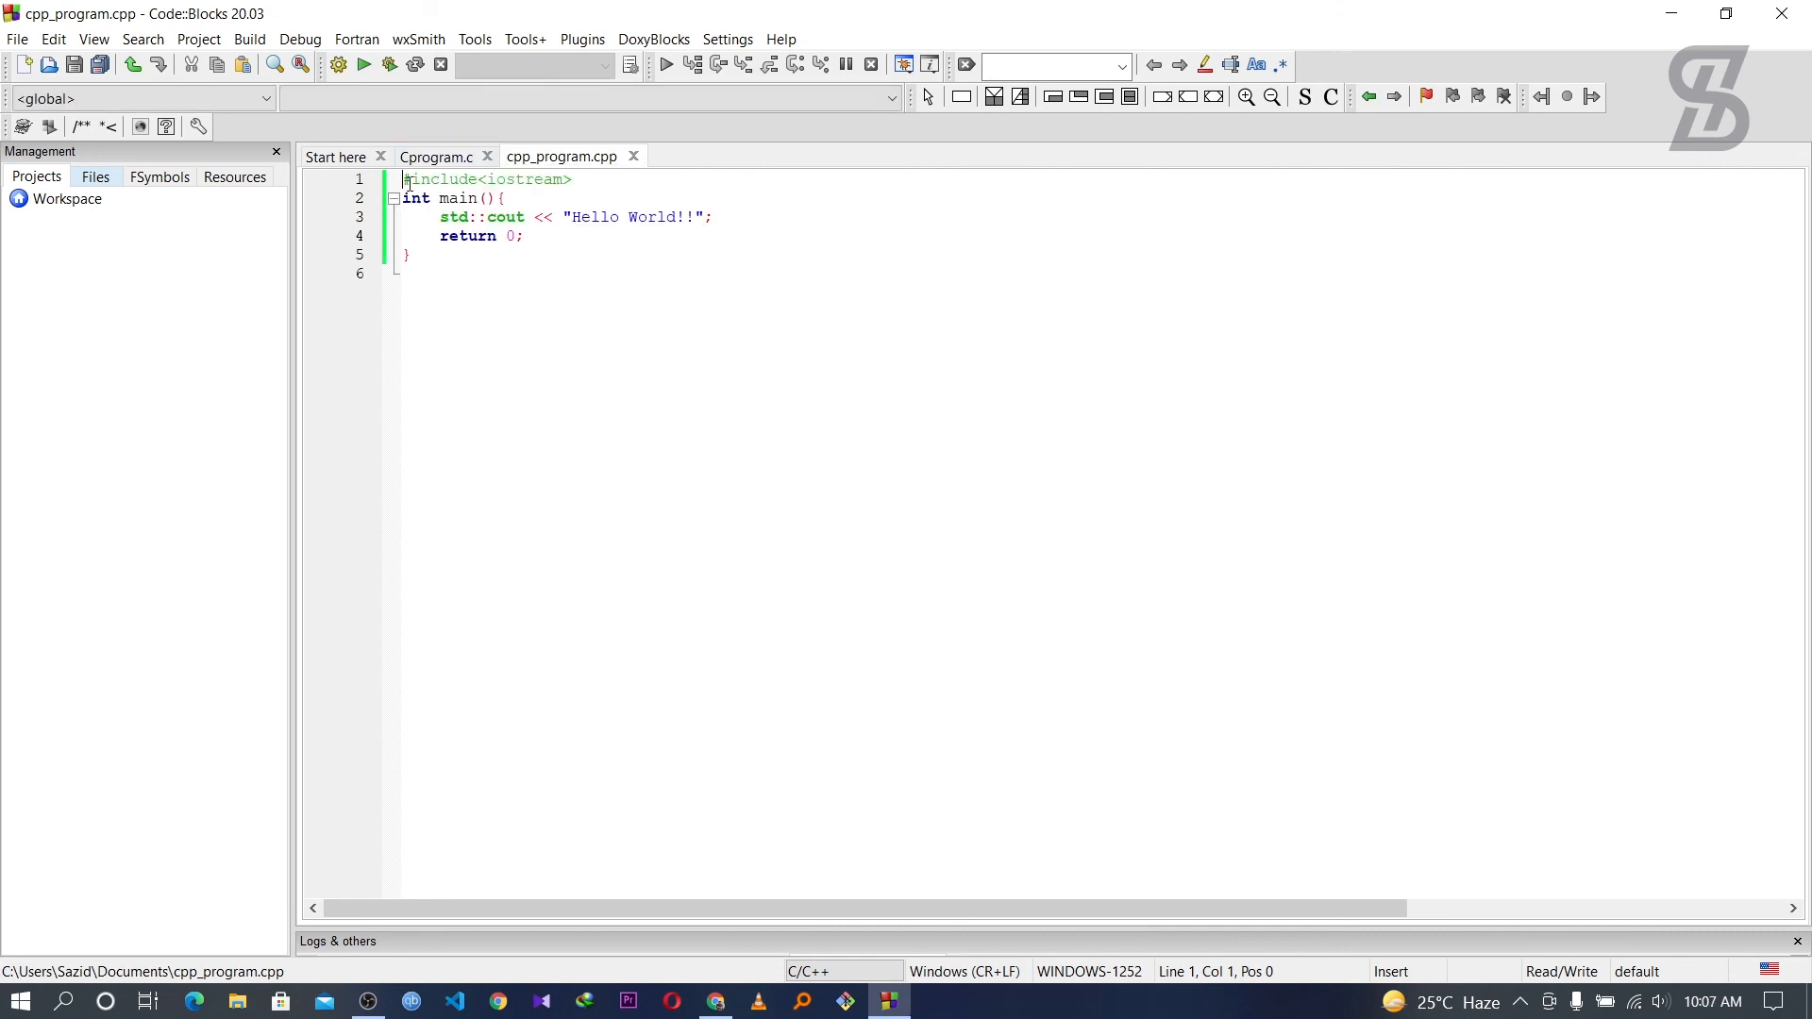
# Build and run the Hello World program cpp_program.cpp, and move its console window clear of the code.
pyautogui.moveTo(404, 180); pyautogui.dragTo(515, 253)
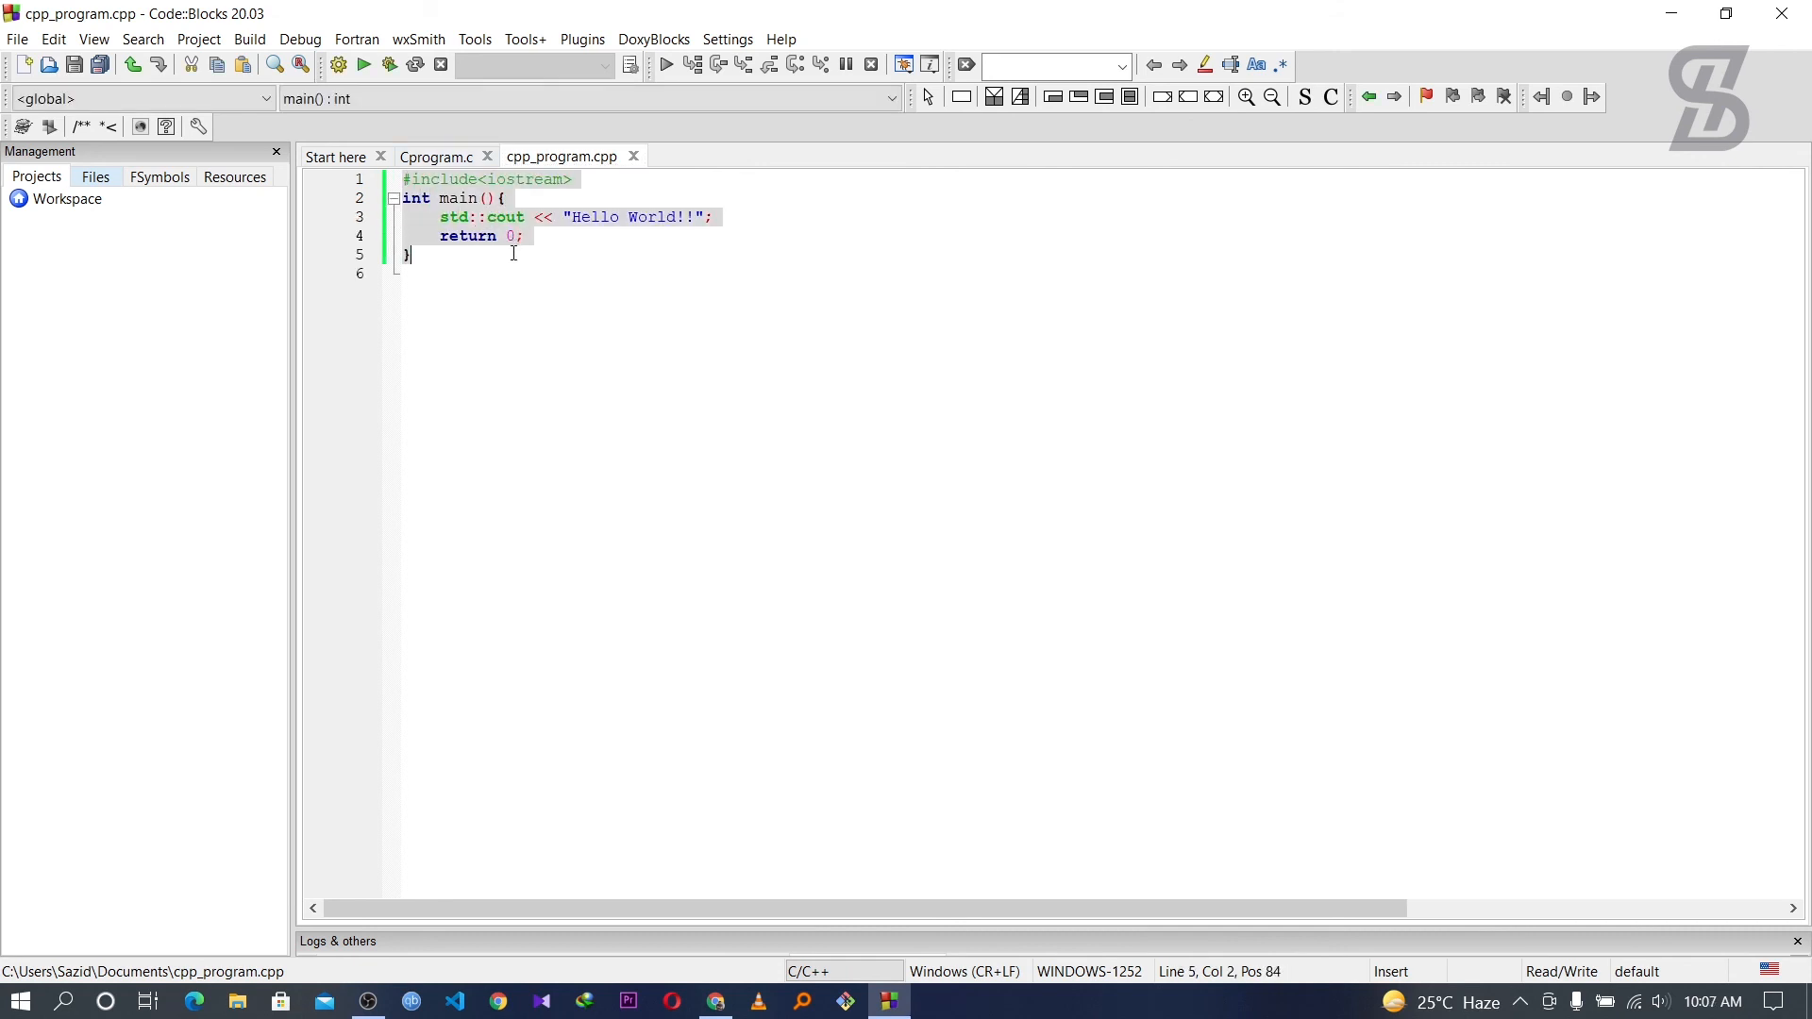
pyautogui.click(453, 288)
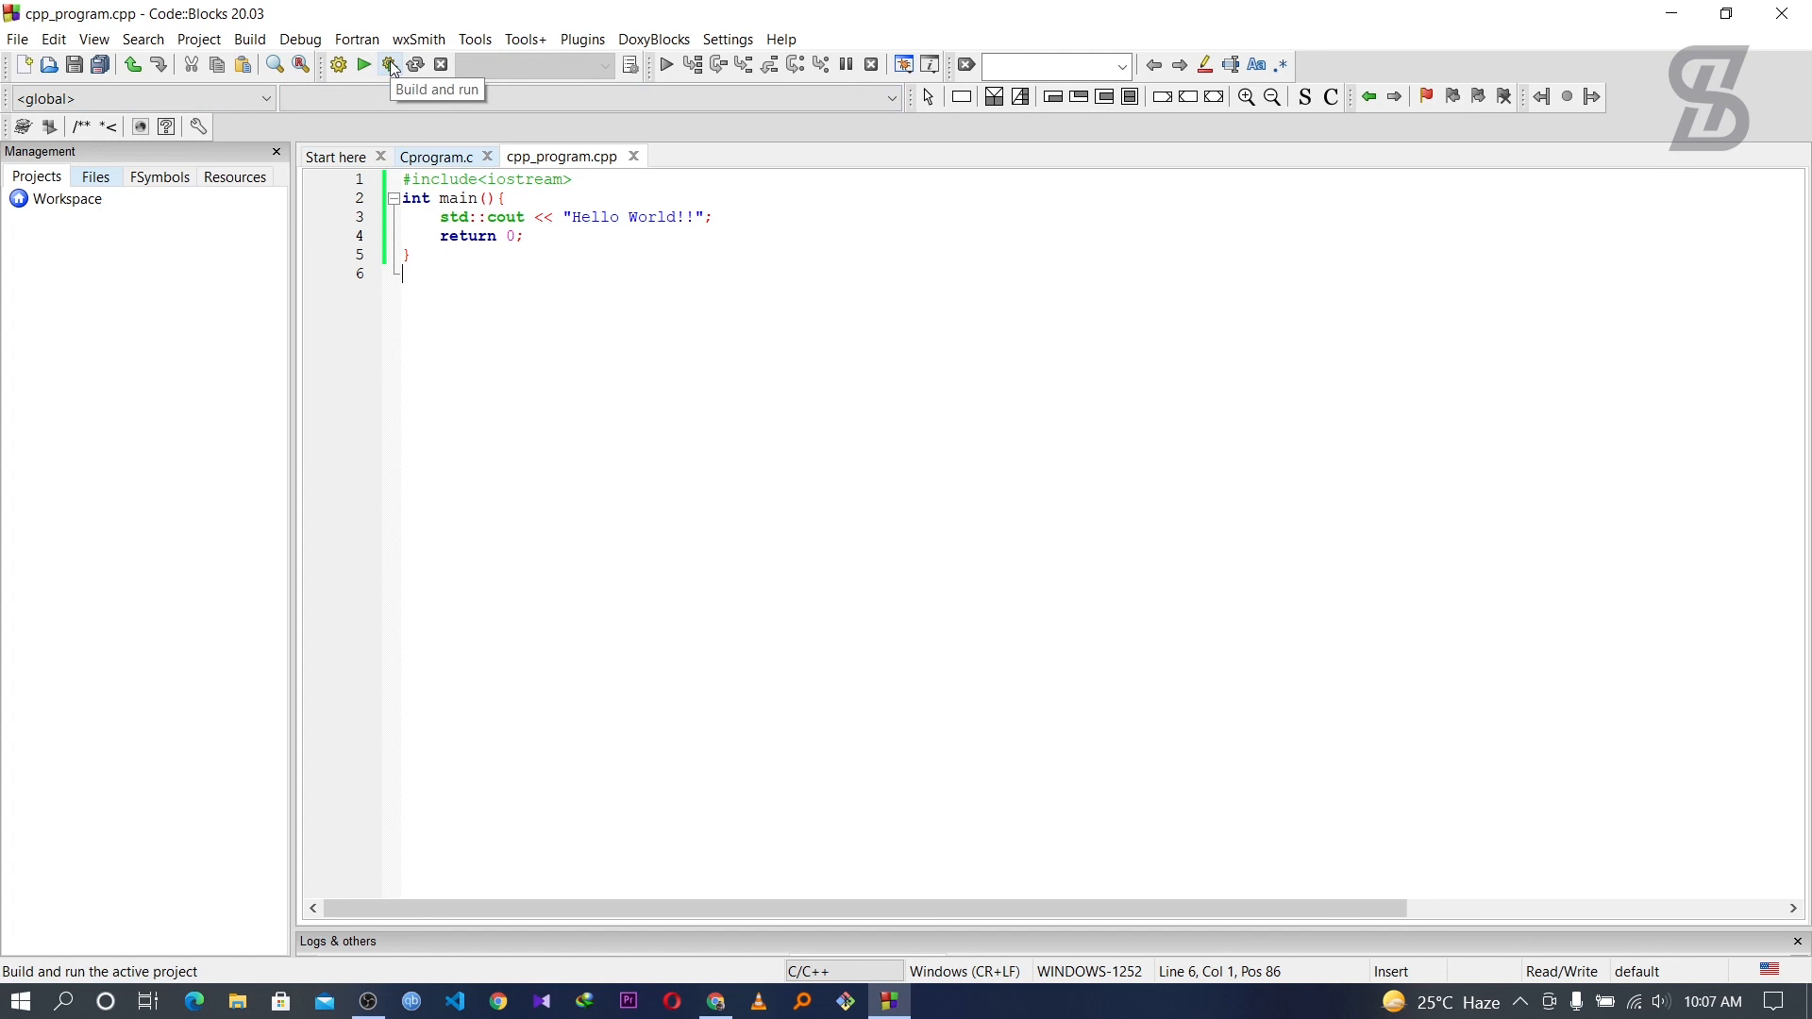
pyautogui.press('F9')
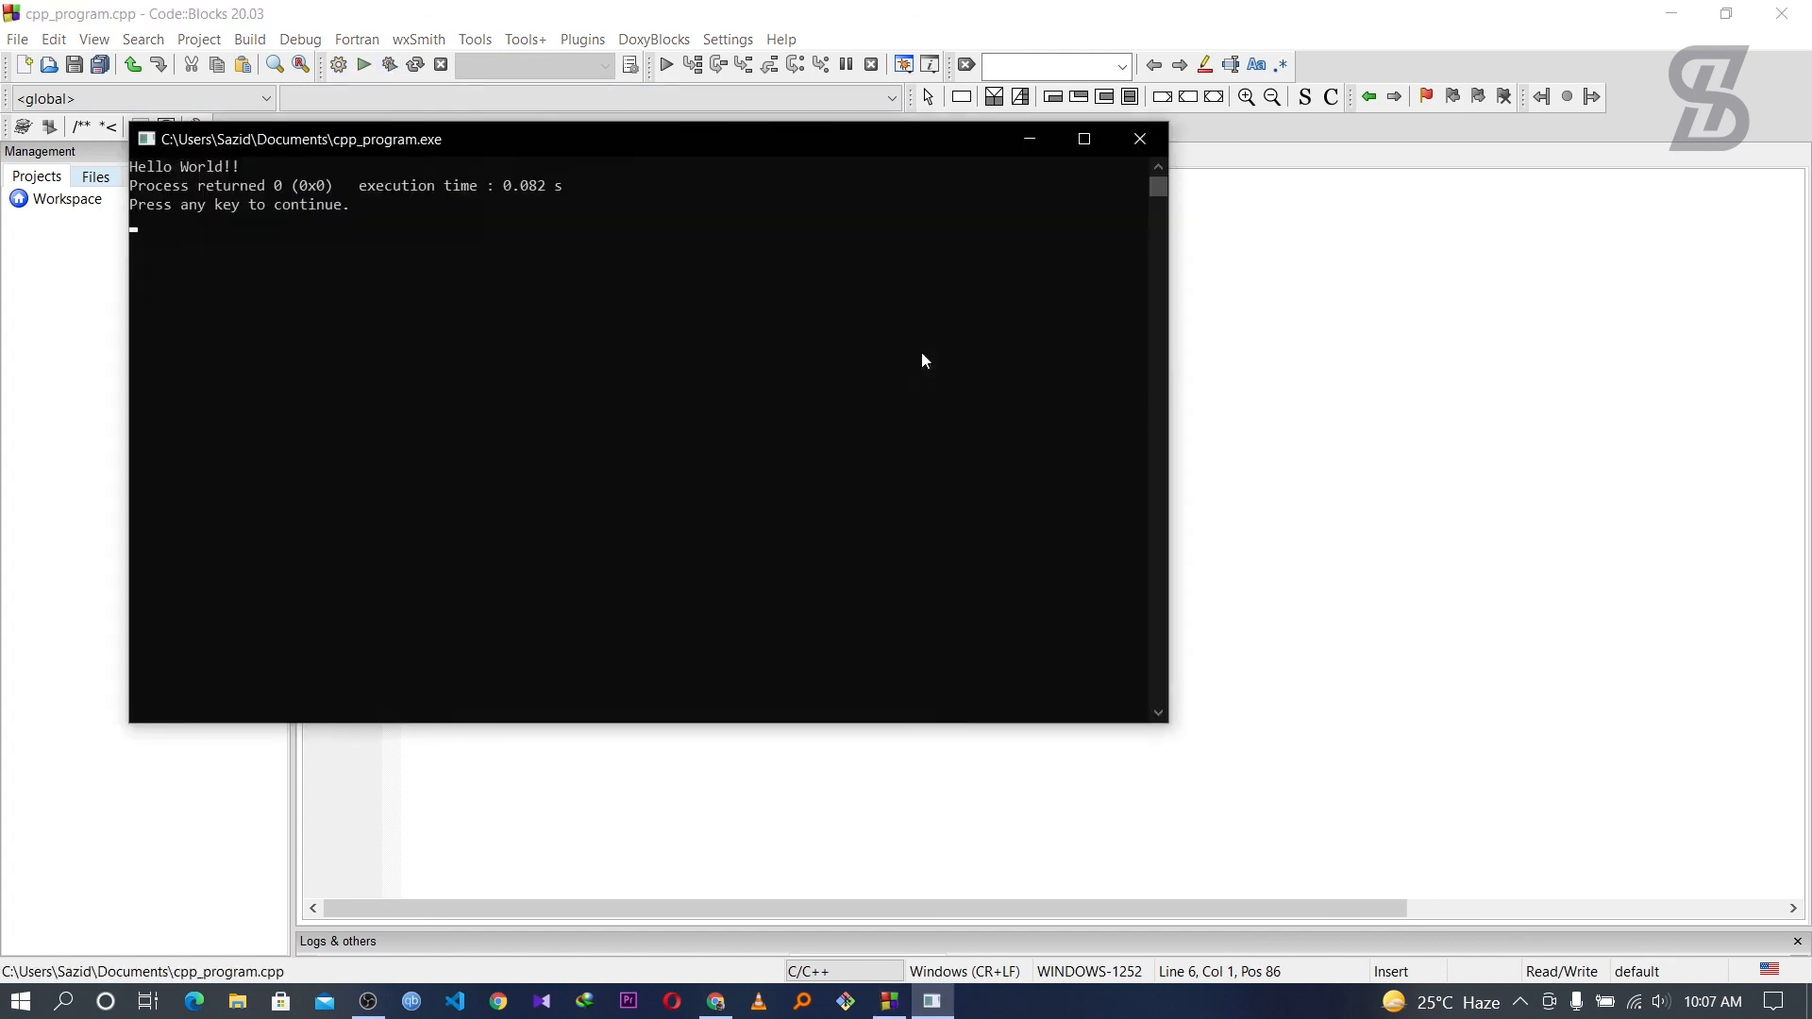
pyautogui.moveTo(543, 140); pyautogui.dragTo(833, 332)
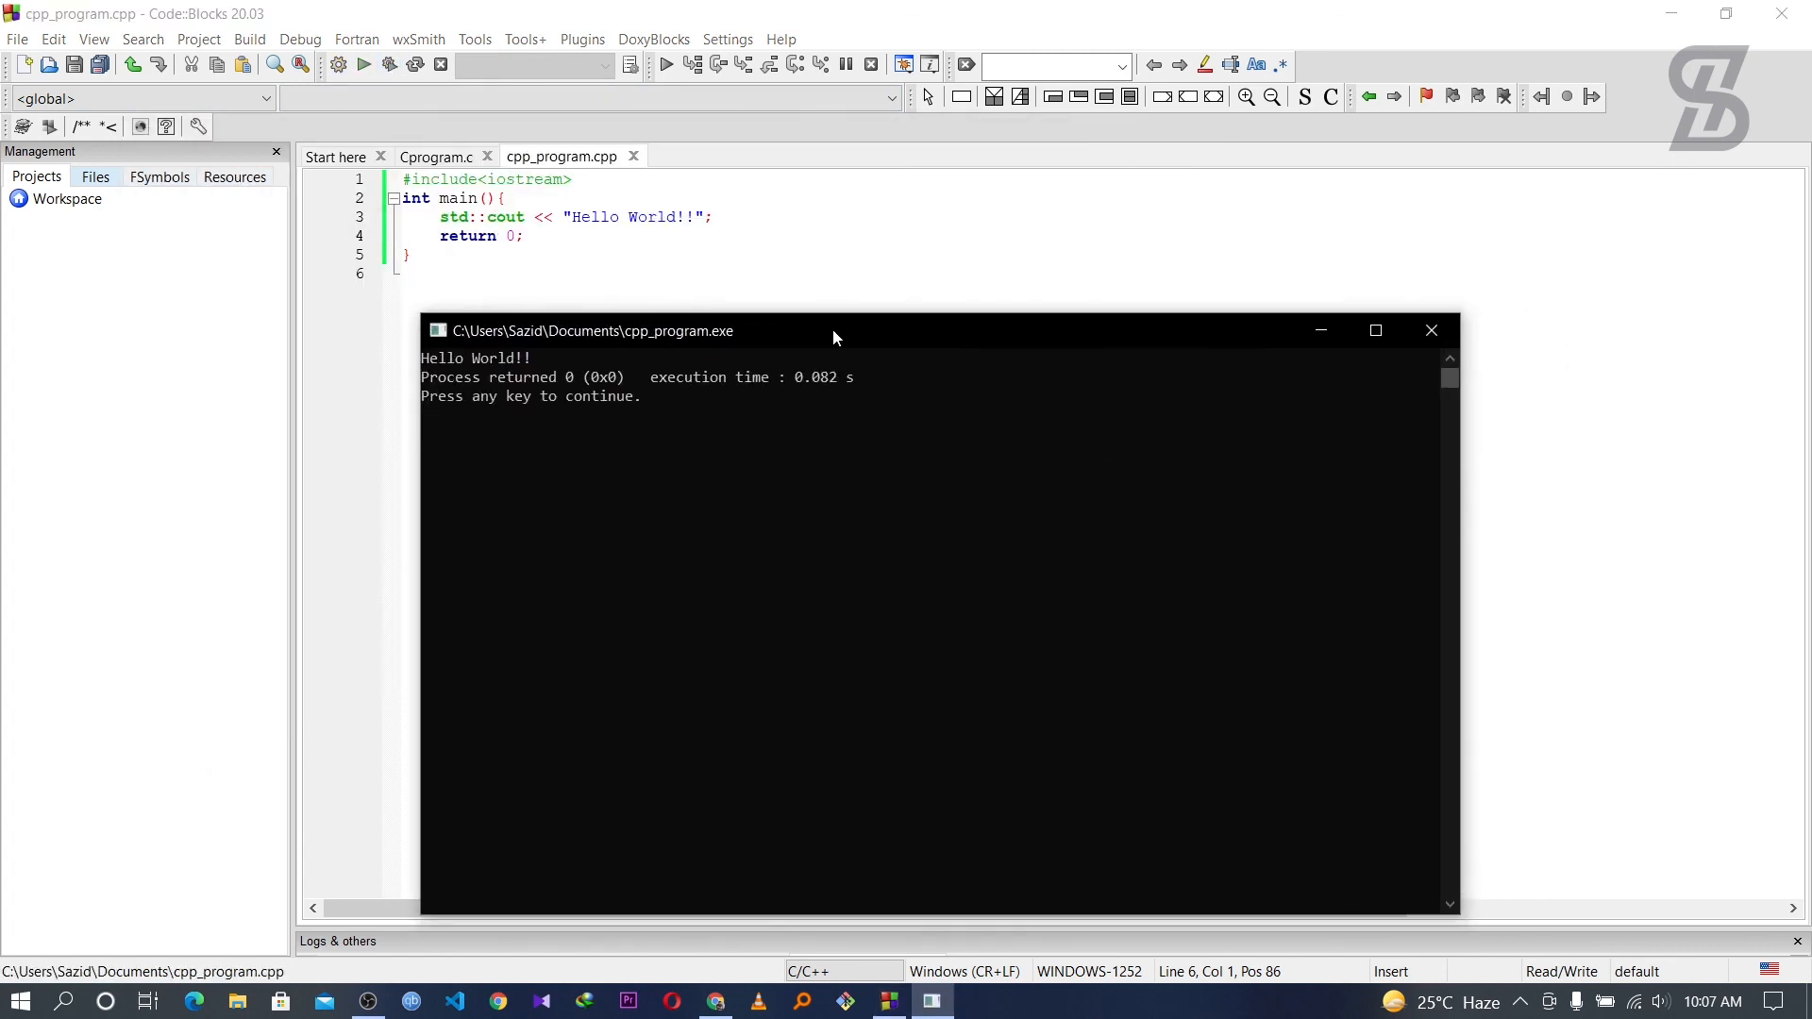